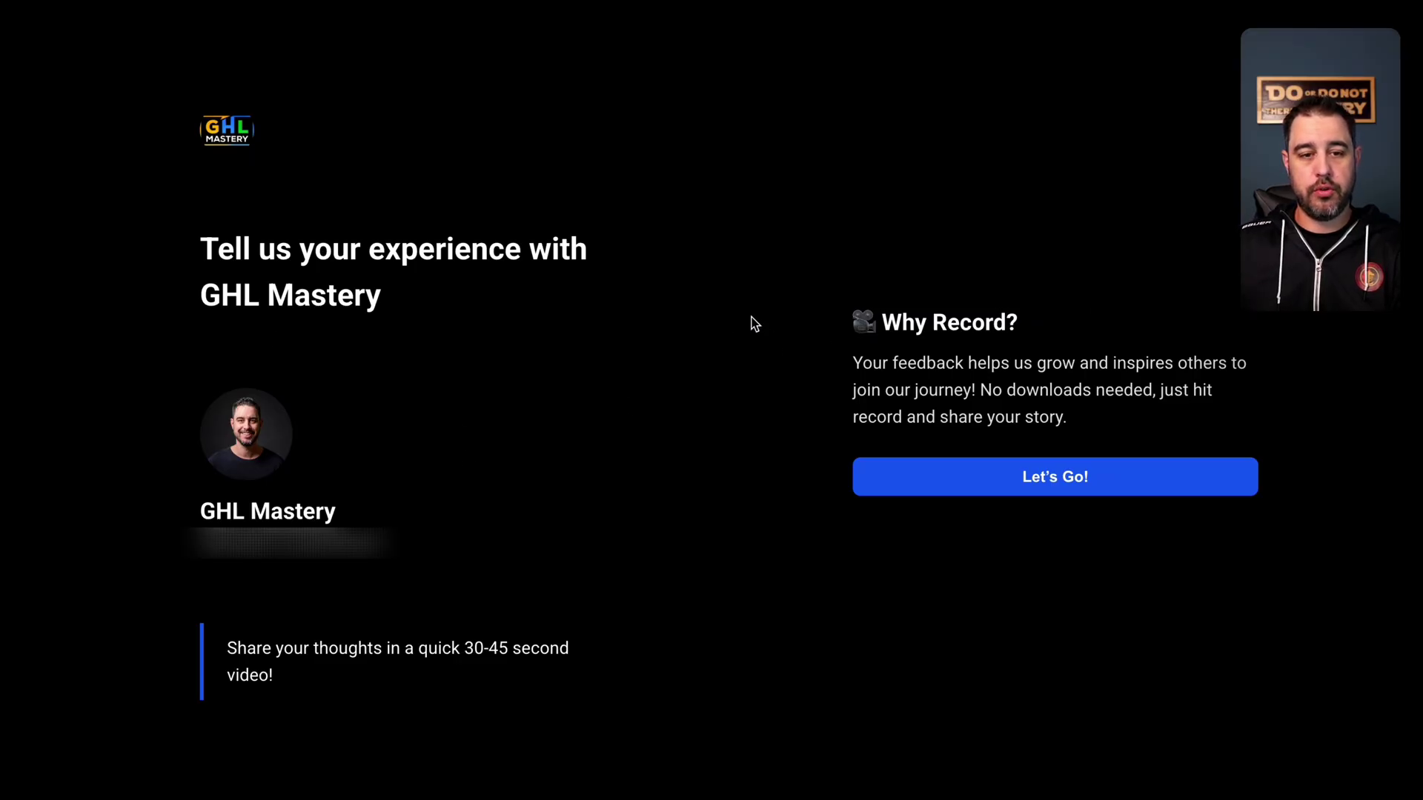
# - Start the testimonial collector with Let's Go! to reach the first question
pyautogui.click(1025, 483)
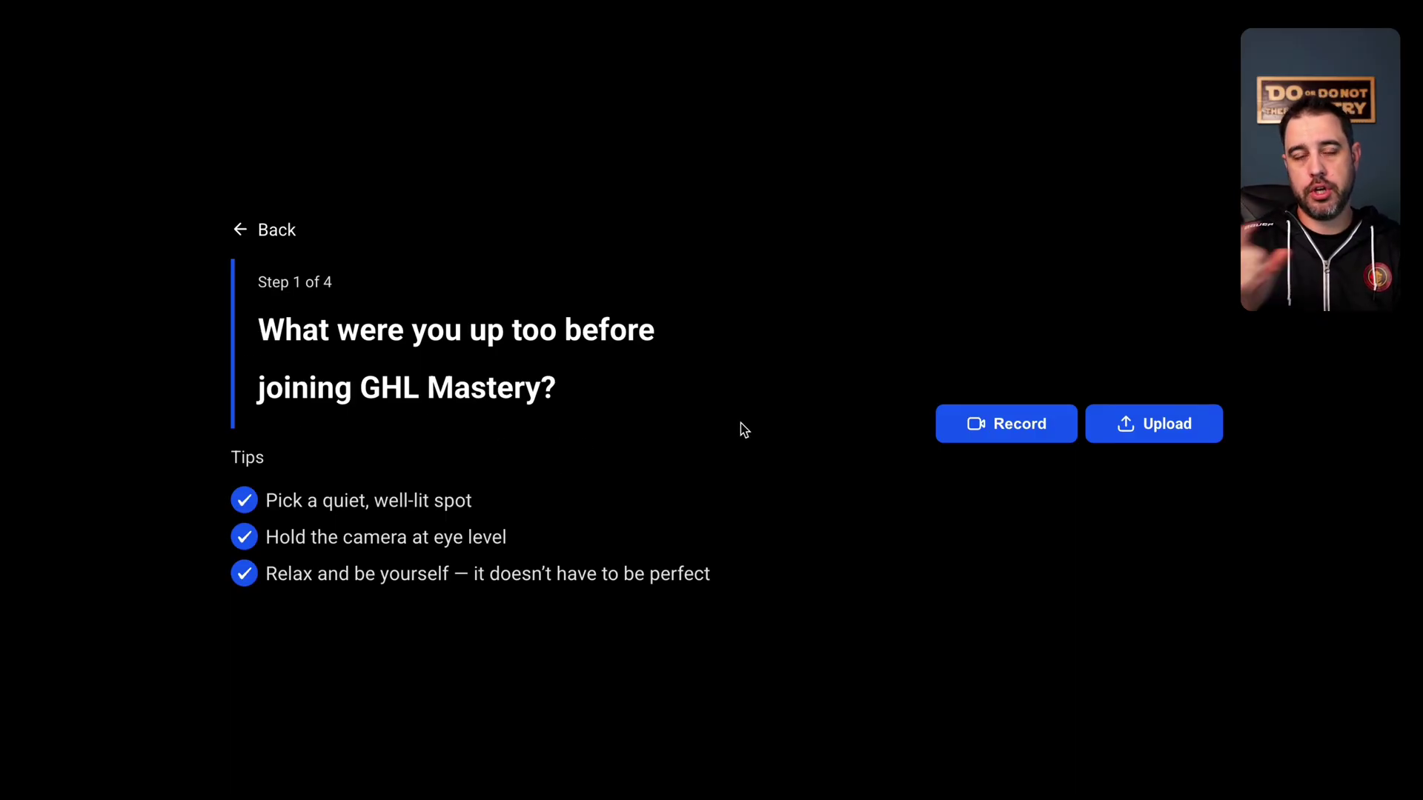
# - Record a video answer to the first question, preview it, and confirm the upload
pyautogui.click(1009, 423)
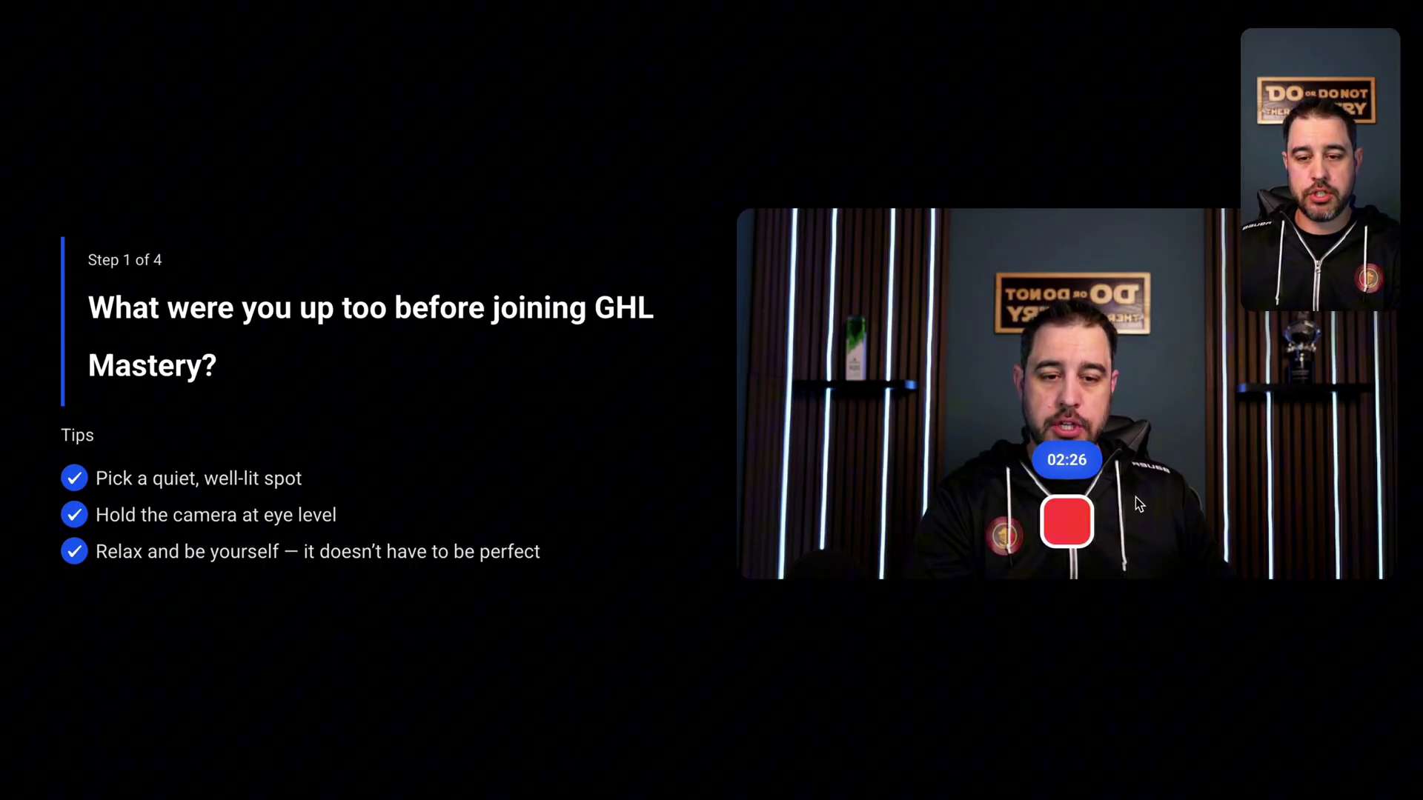
pyautogui.click(1068, 524)
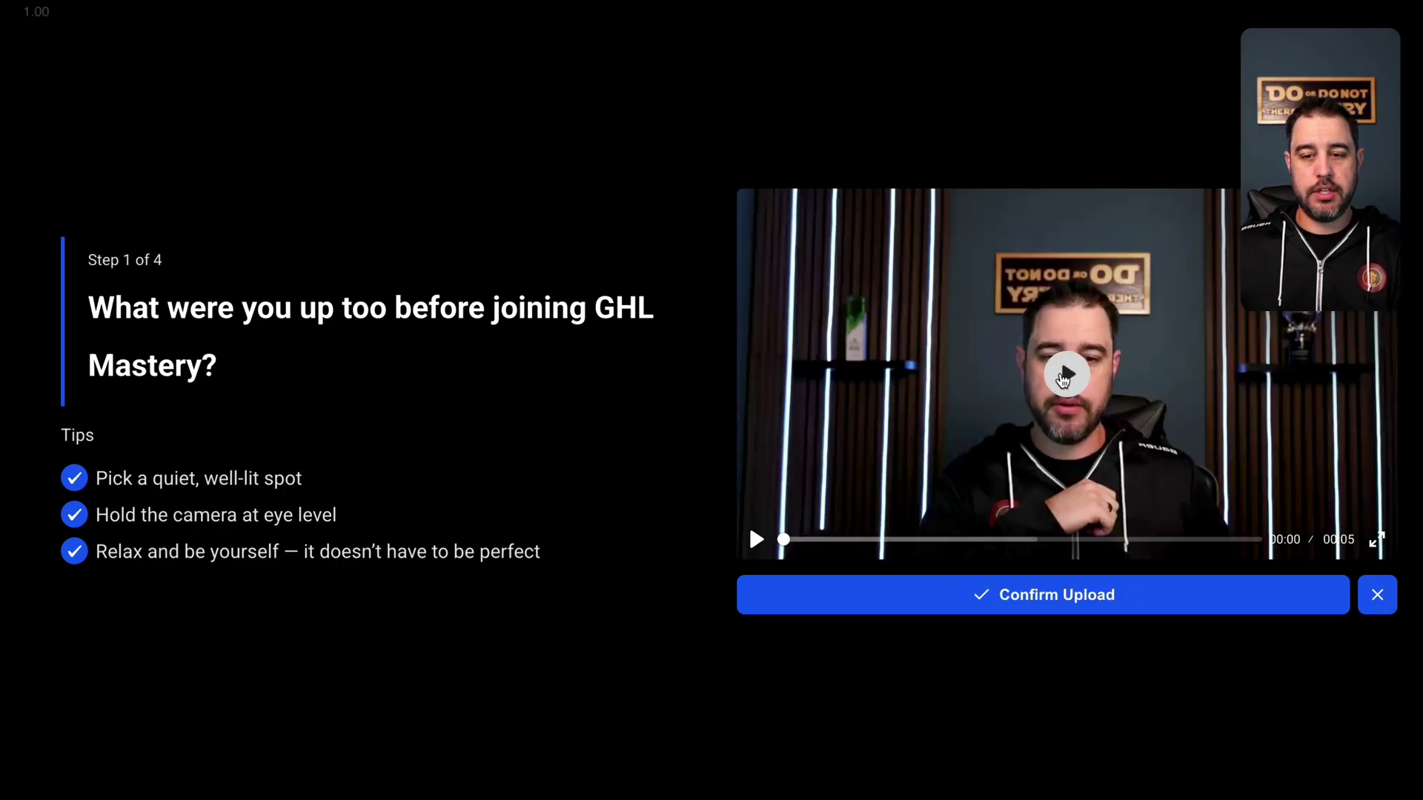
pyautogui.click(1062, 375)
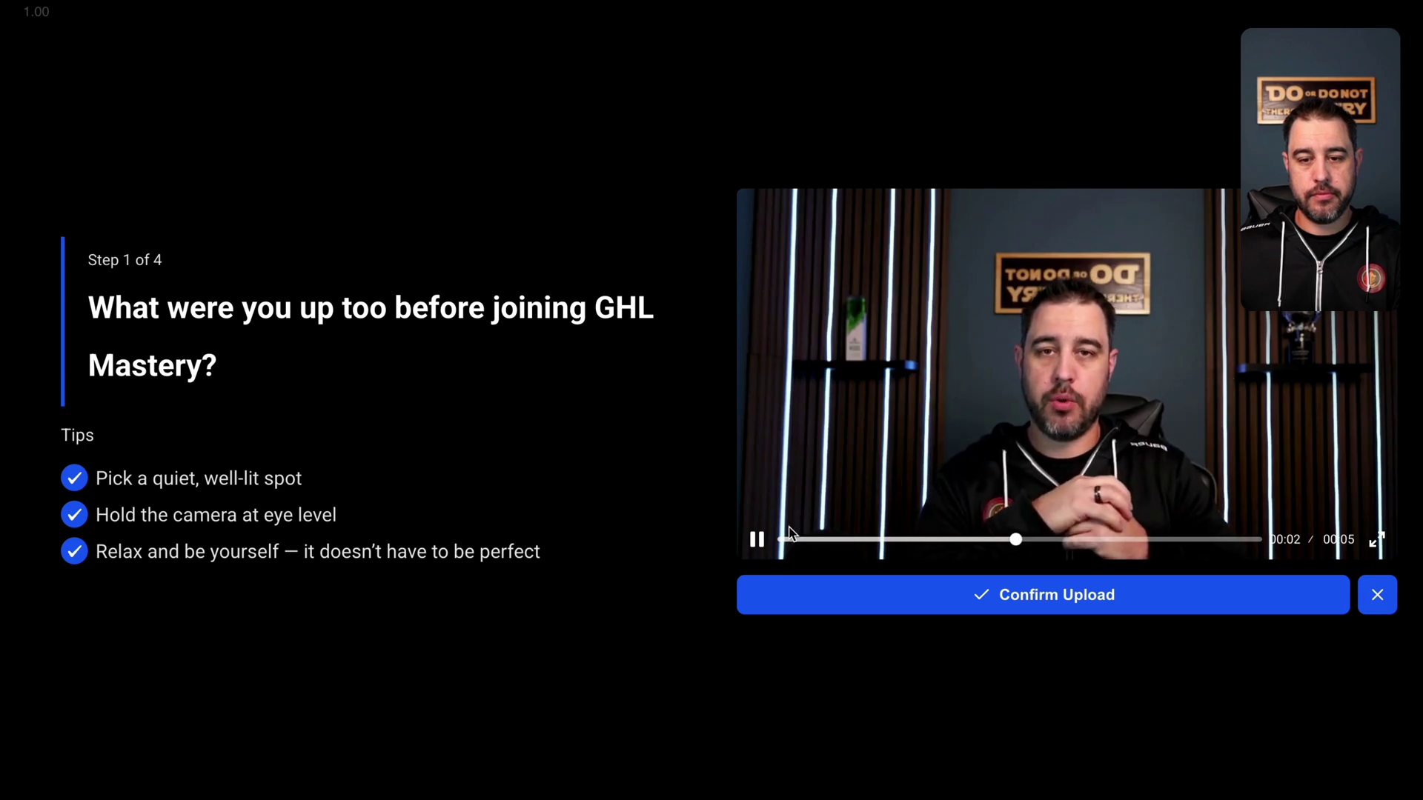
pyautogui.click(758, 541)
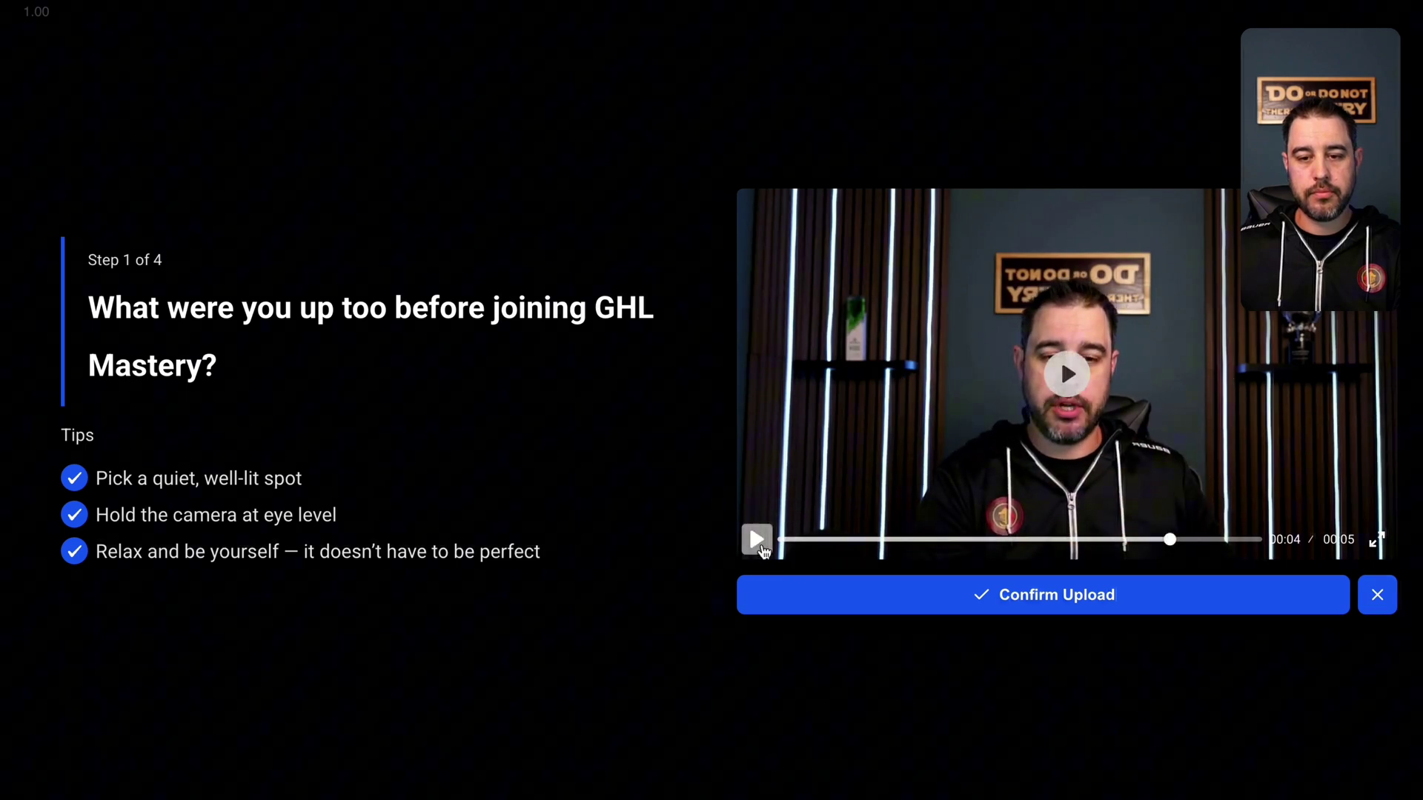
pyautogui.click(1013, 593)
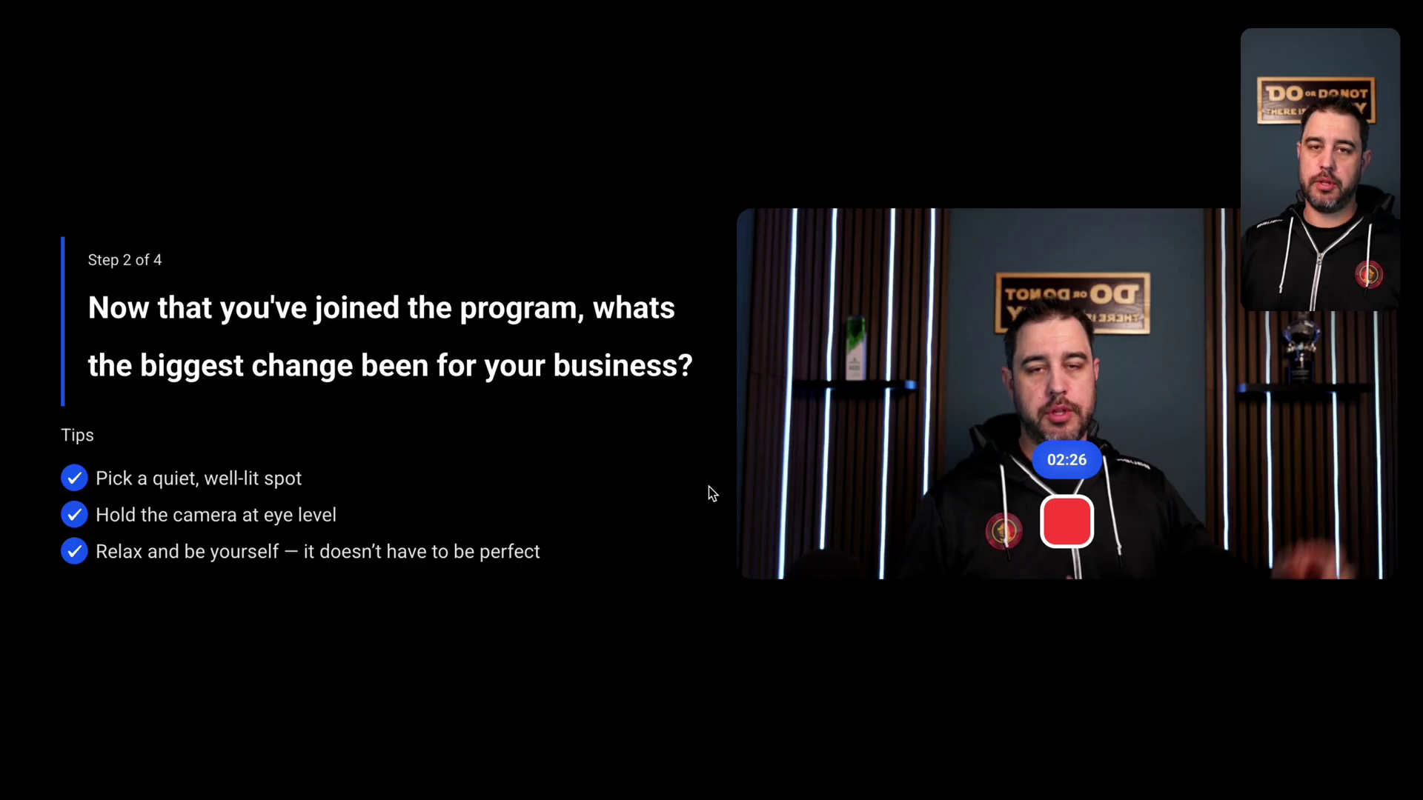
# - Stop the second-question recording and confirm its upload
pyautogui.click(1067, 521)
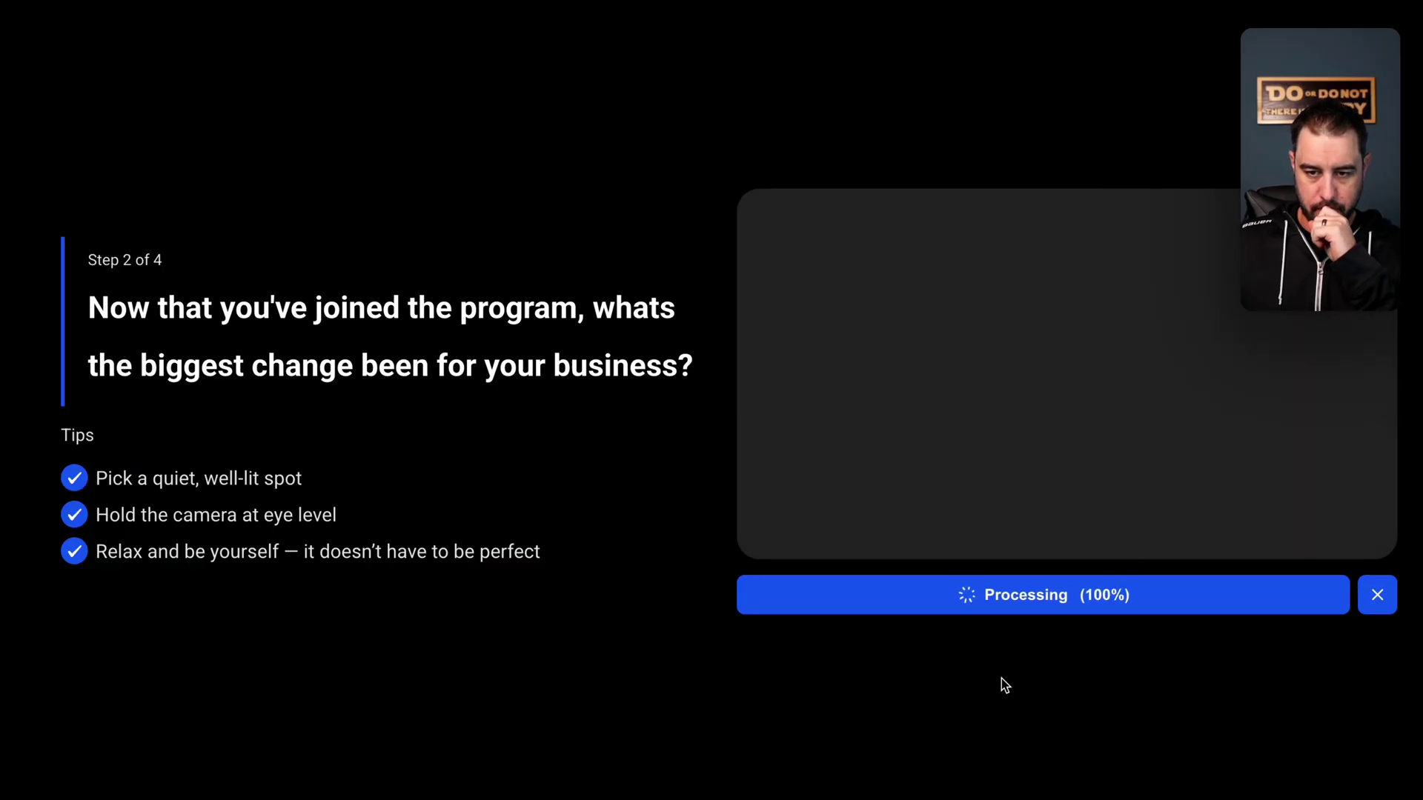
pyautogui.click(1036, 598)
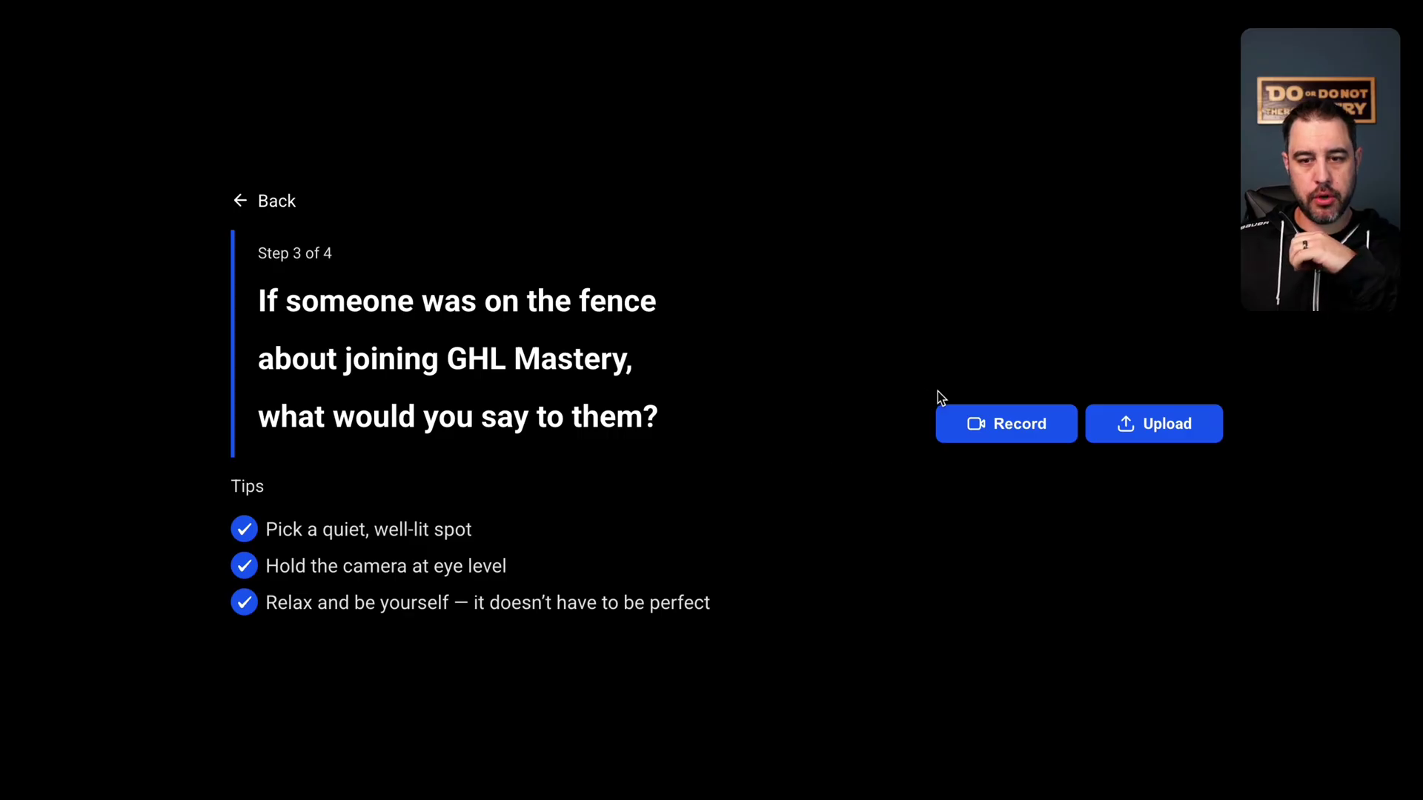
# - Record a video answer to the third question and confirm the upload
pyautogui.click(1013, 422)
pyautogui.click(1068, 517)
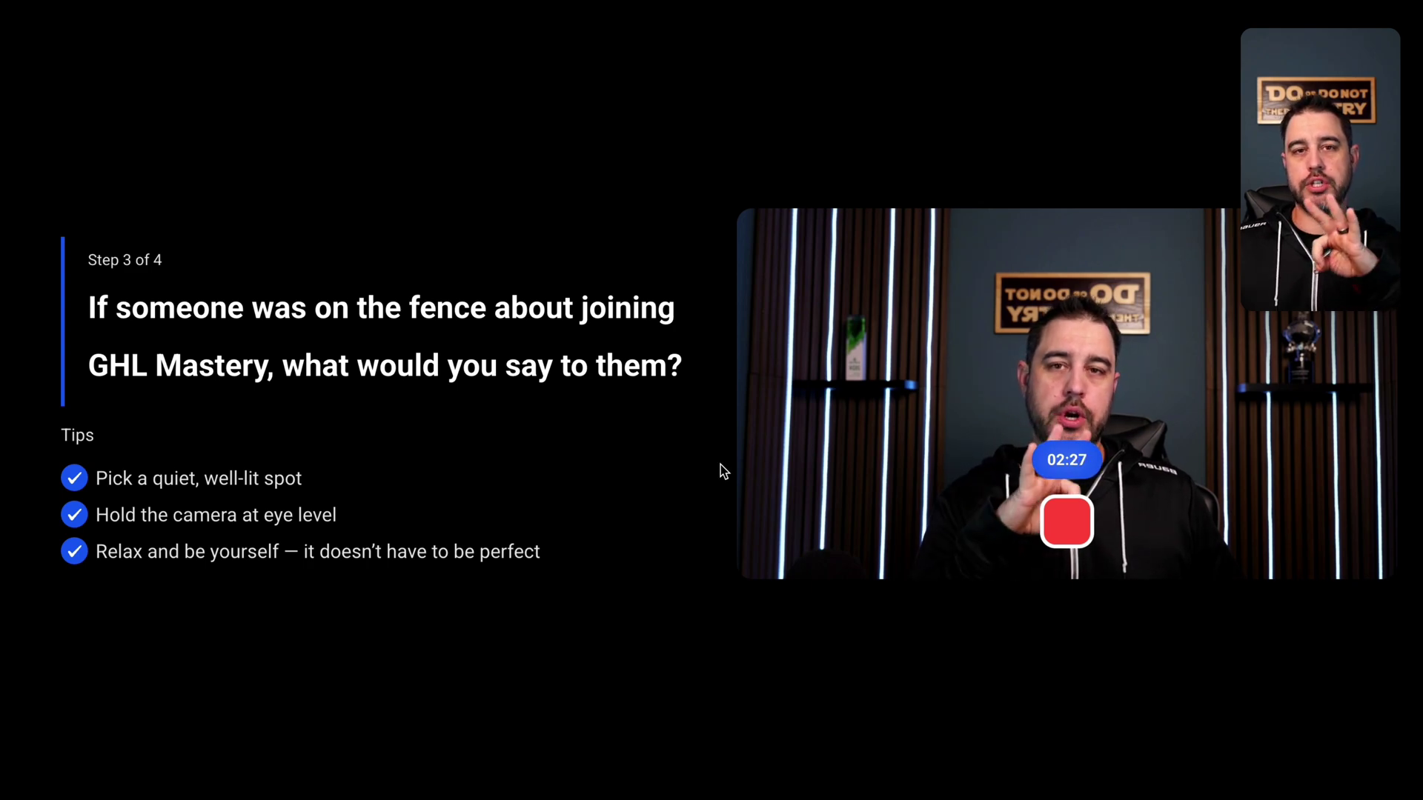
pyautogui.click(1066, 527)
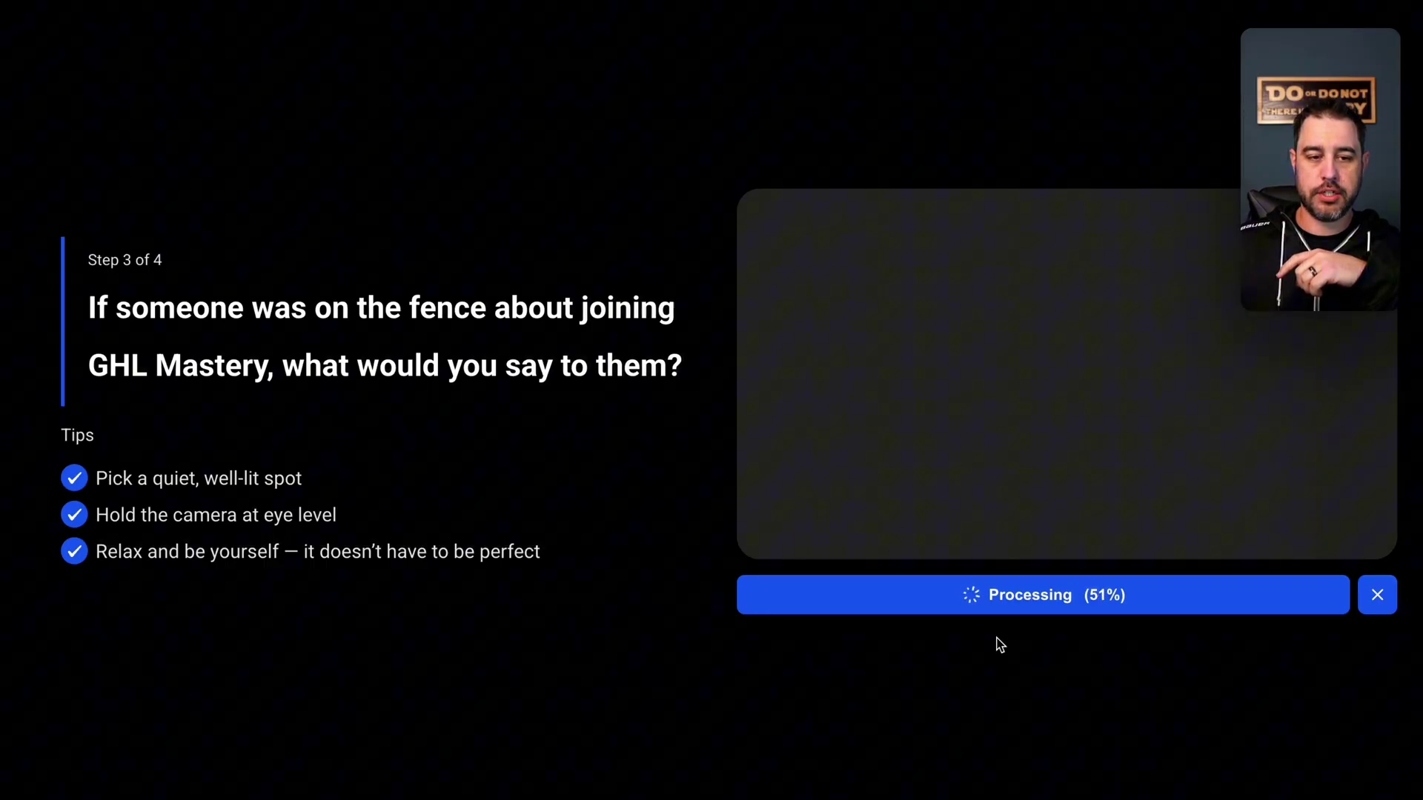
pyautogui.click(1042, 606)
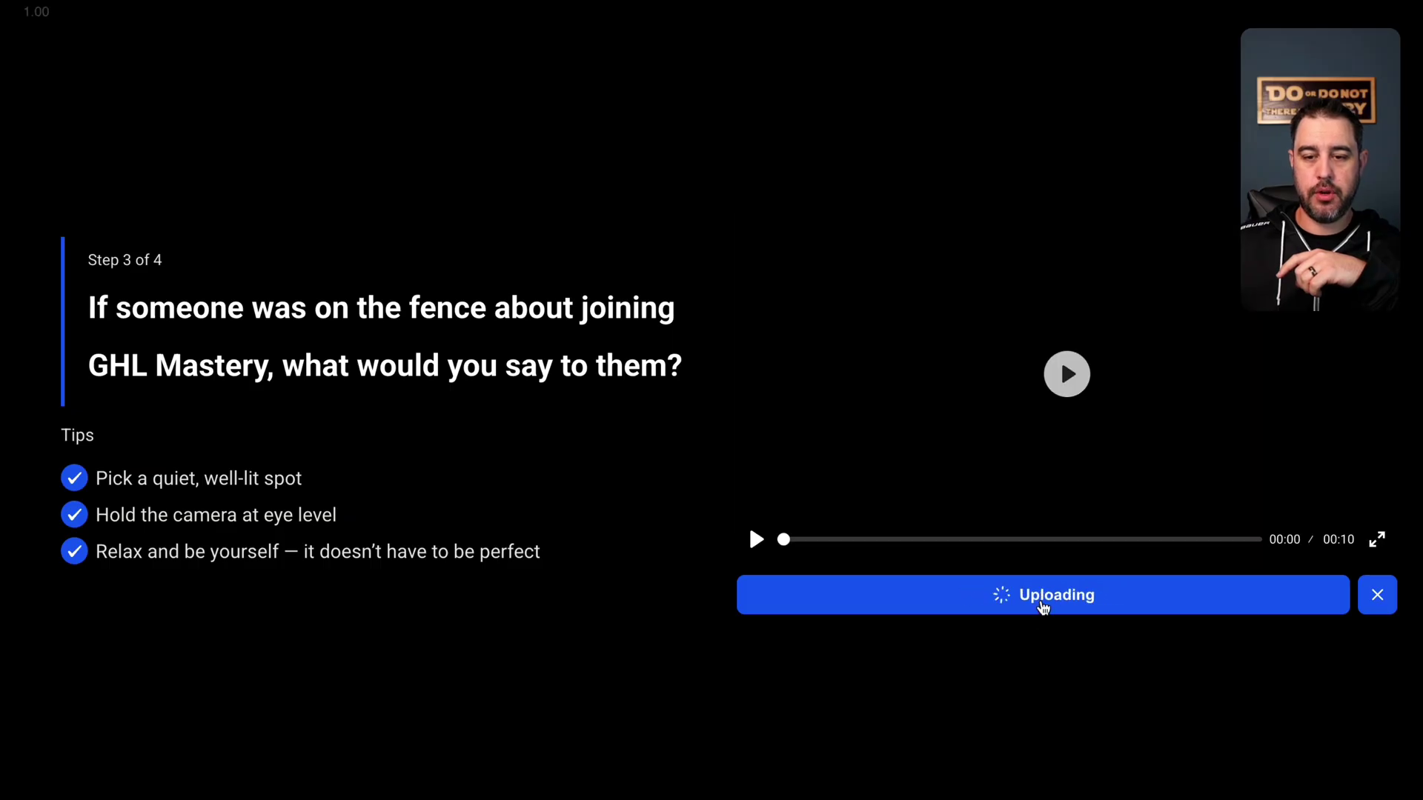
# - Enter the respondent's name and e-mail address, then submit the testimonial
pyautogui.click(859, 329)
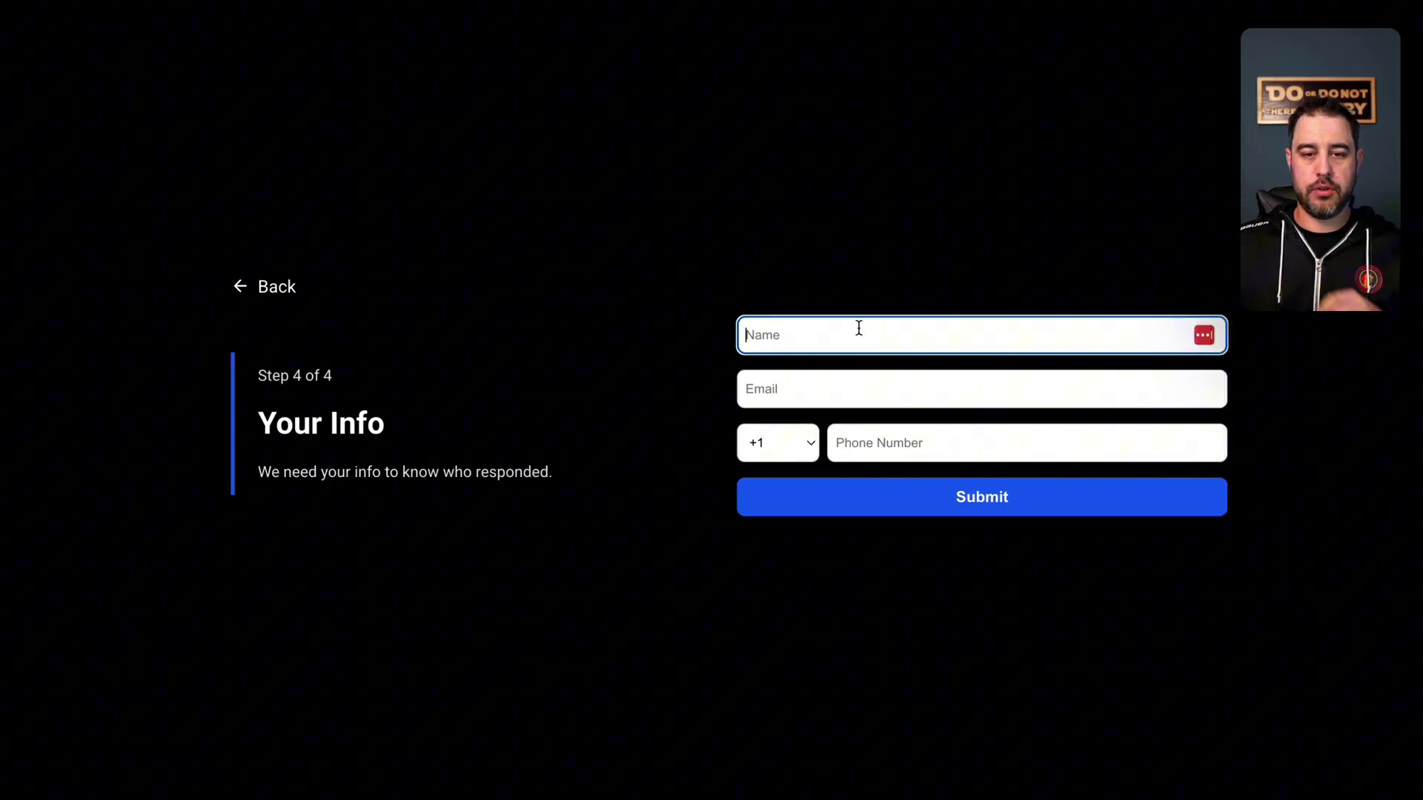
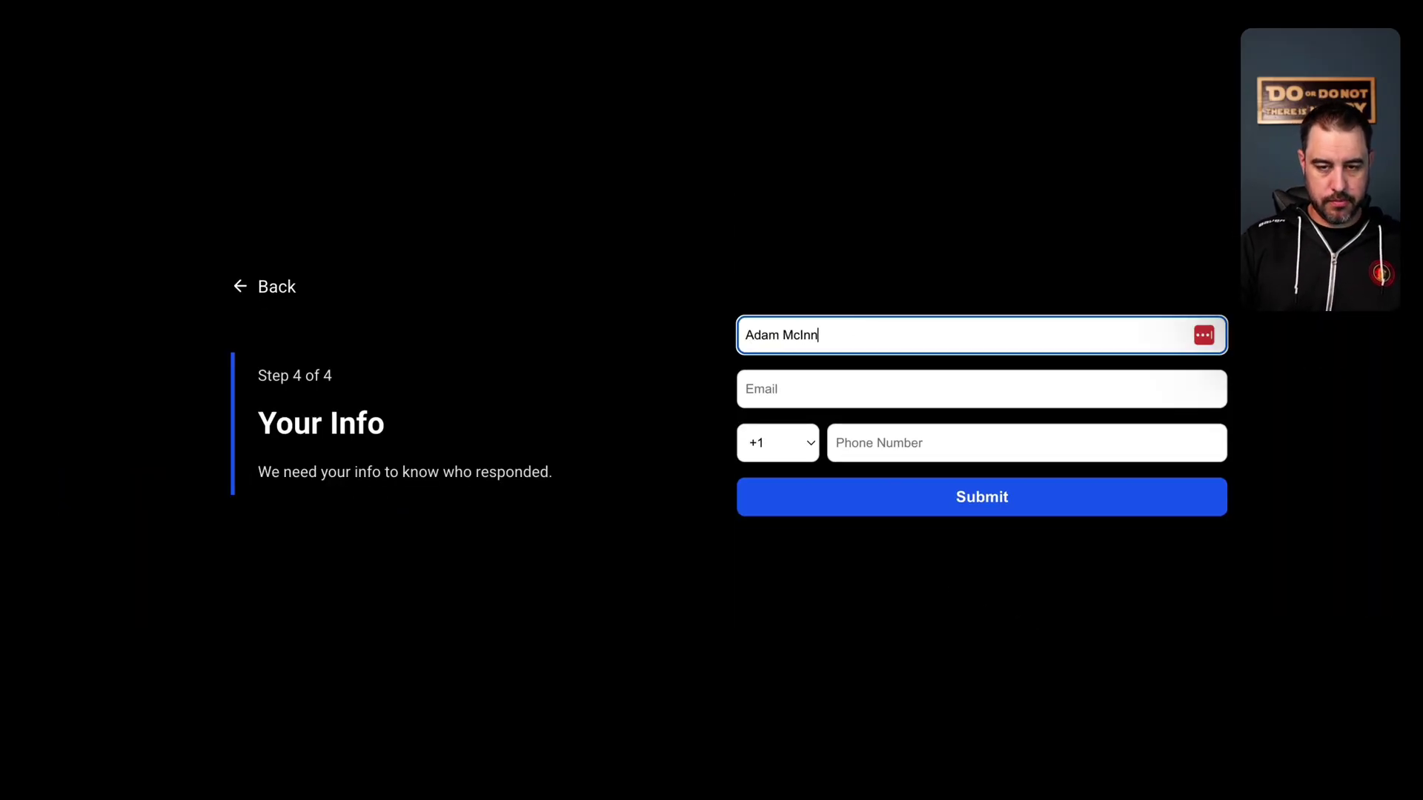
pyautogui.press('Tab')
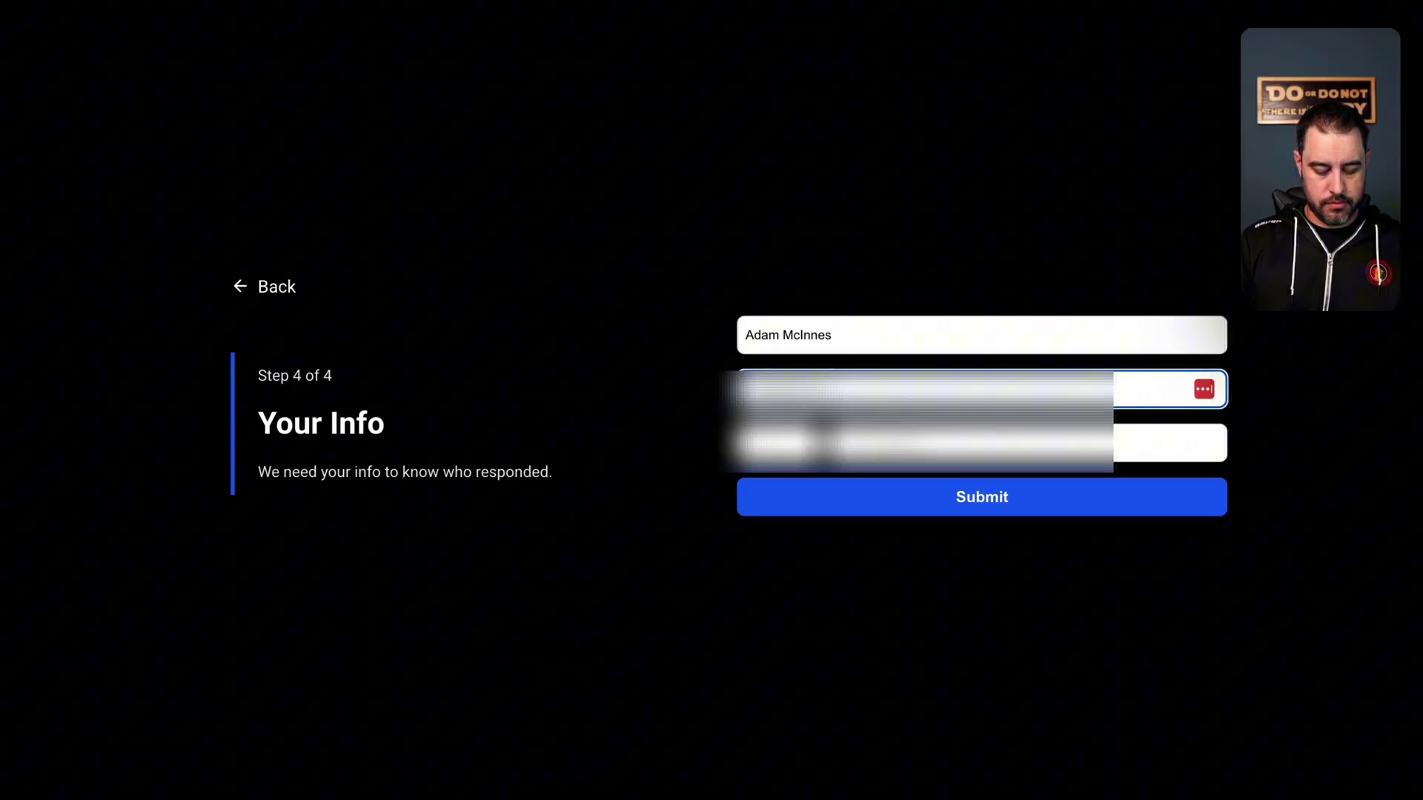
pyautogui.write('@gmail.com')
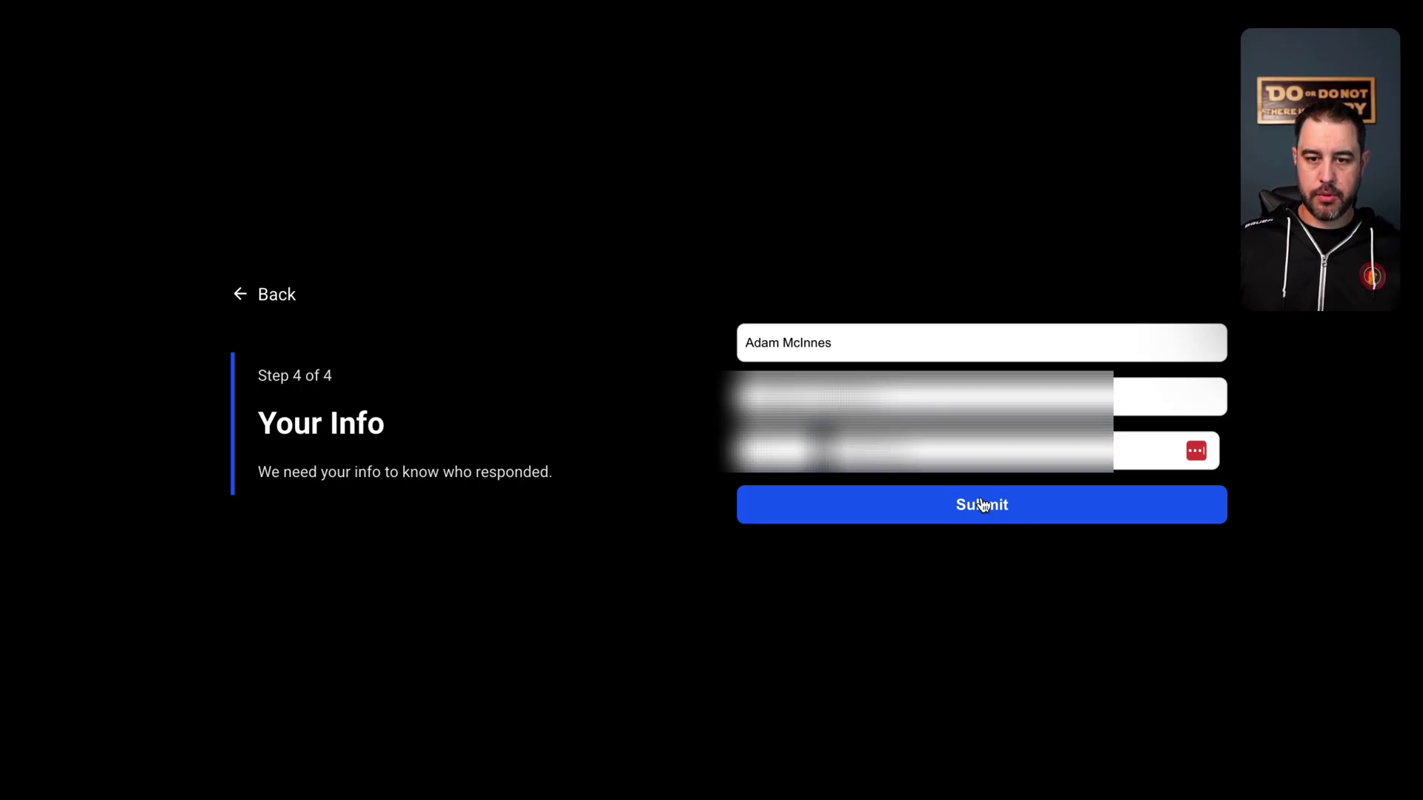
pyautogui.click(982, 505)
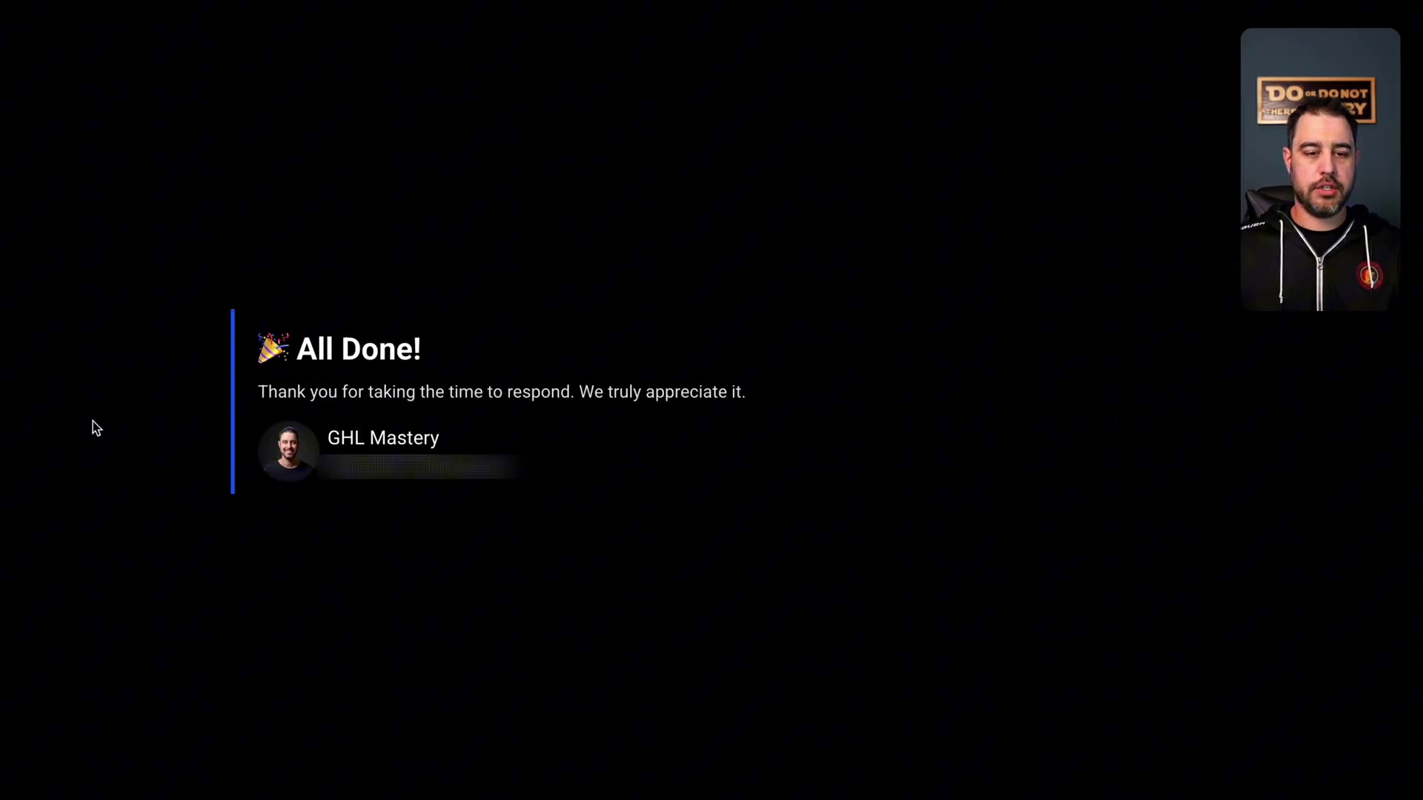
# - Highlight the All Done thank-you message text, then clear the selection
pyautogui.moveTo(159, 343); pyautogui.dragTo(714, 581)
pyautogui.click(721, 549)
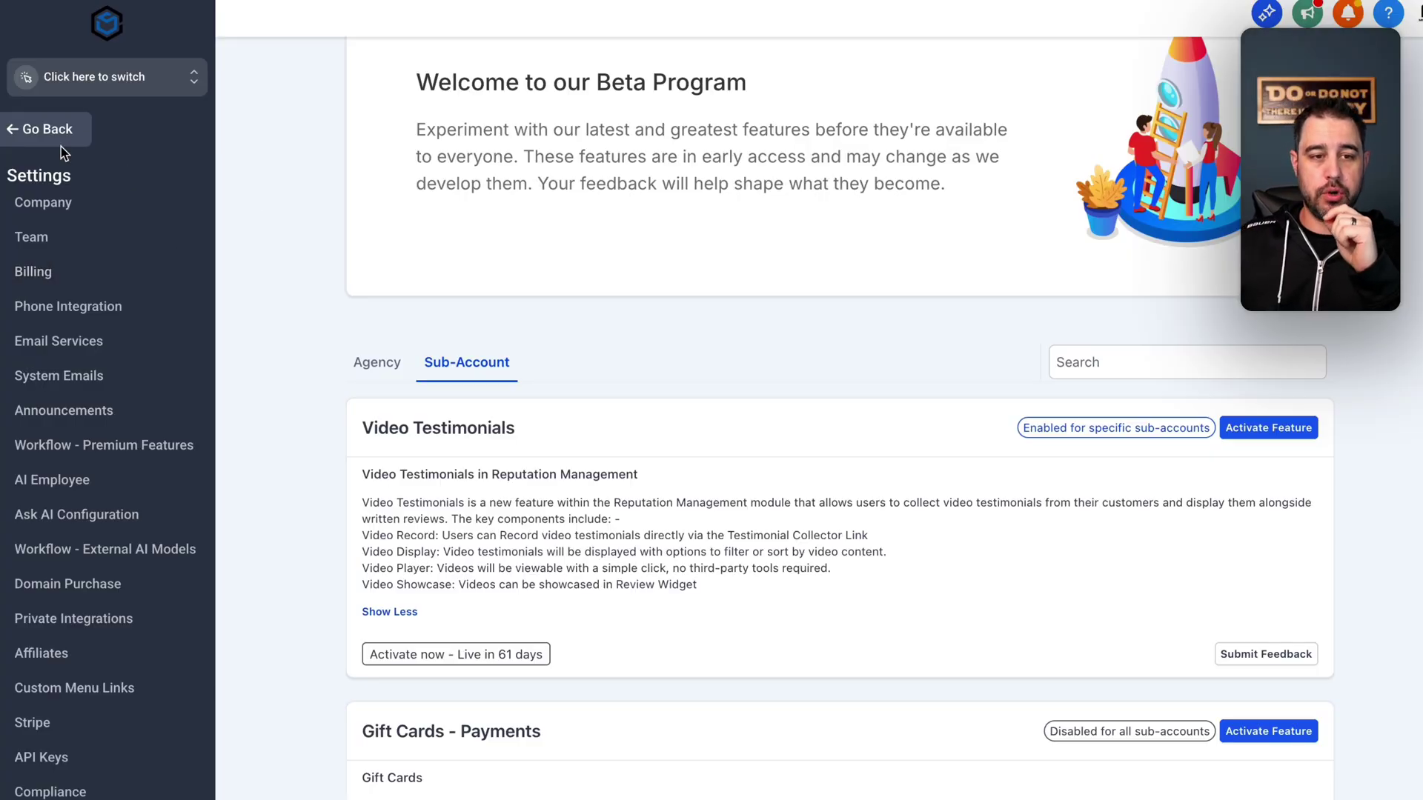
pyautogui.click(47, 129)
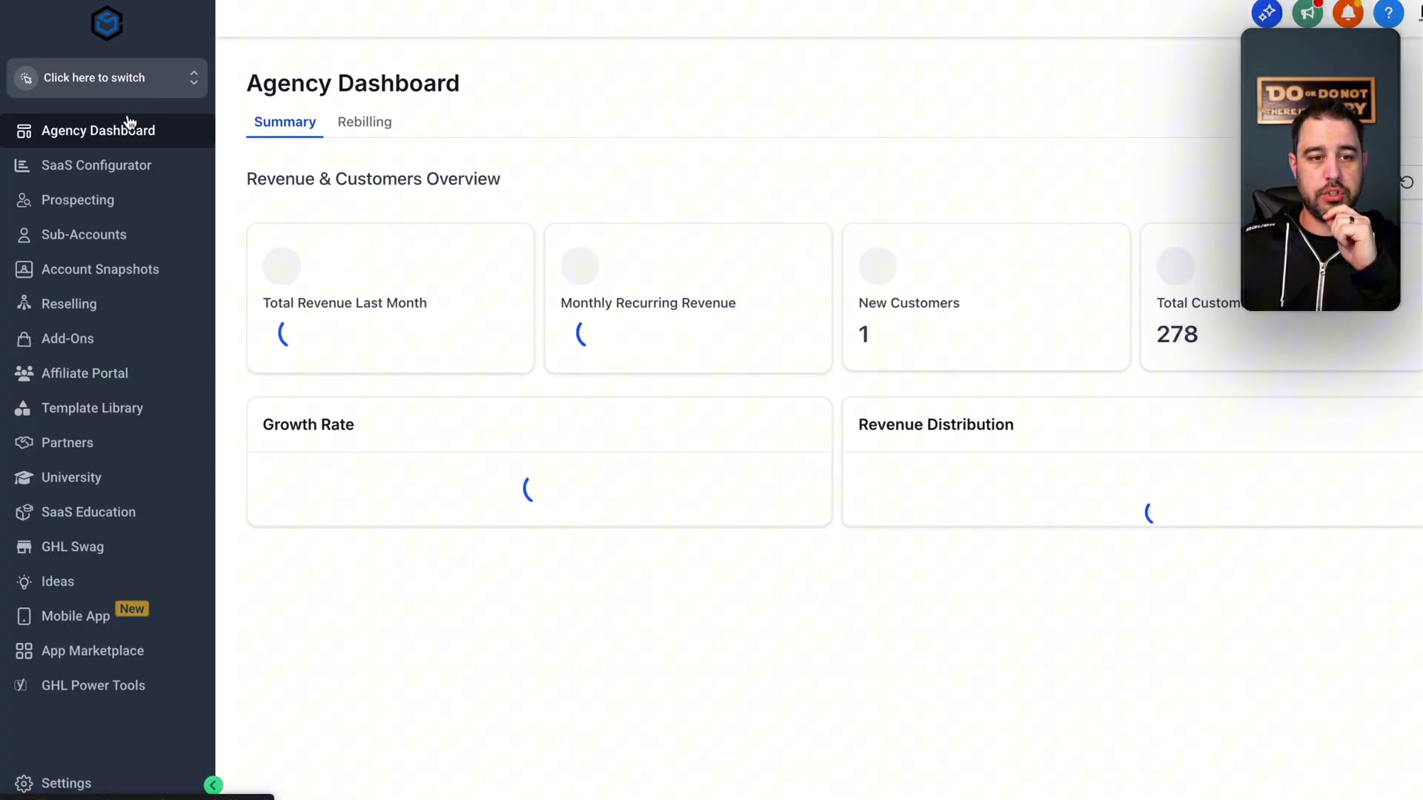
pyautogui.click(70, 784)
pyautogui.scroll(-3, 82, 572)
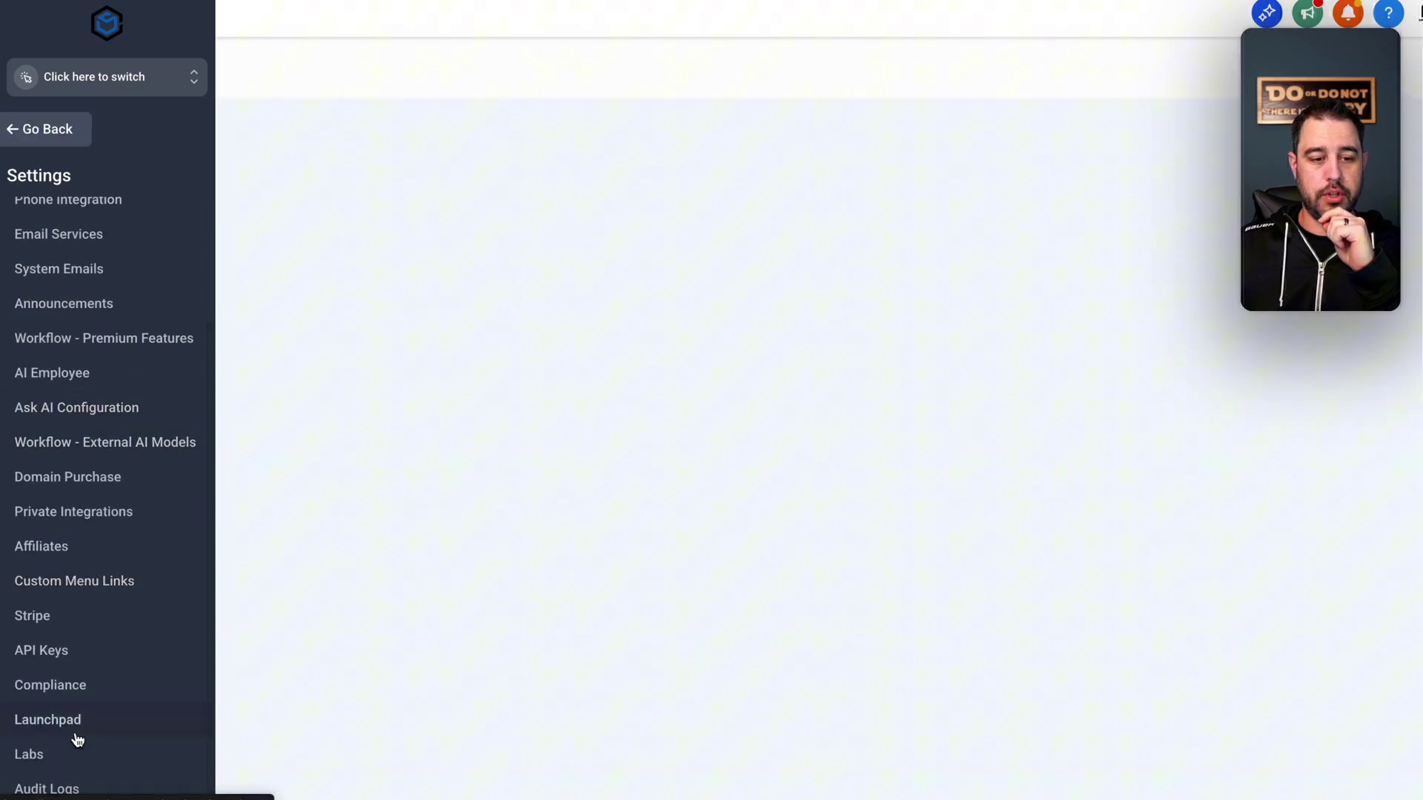
pyautogui.click(67, 763)
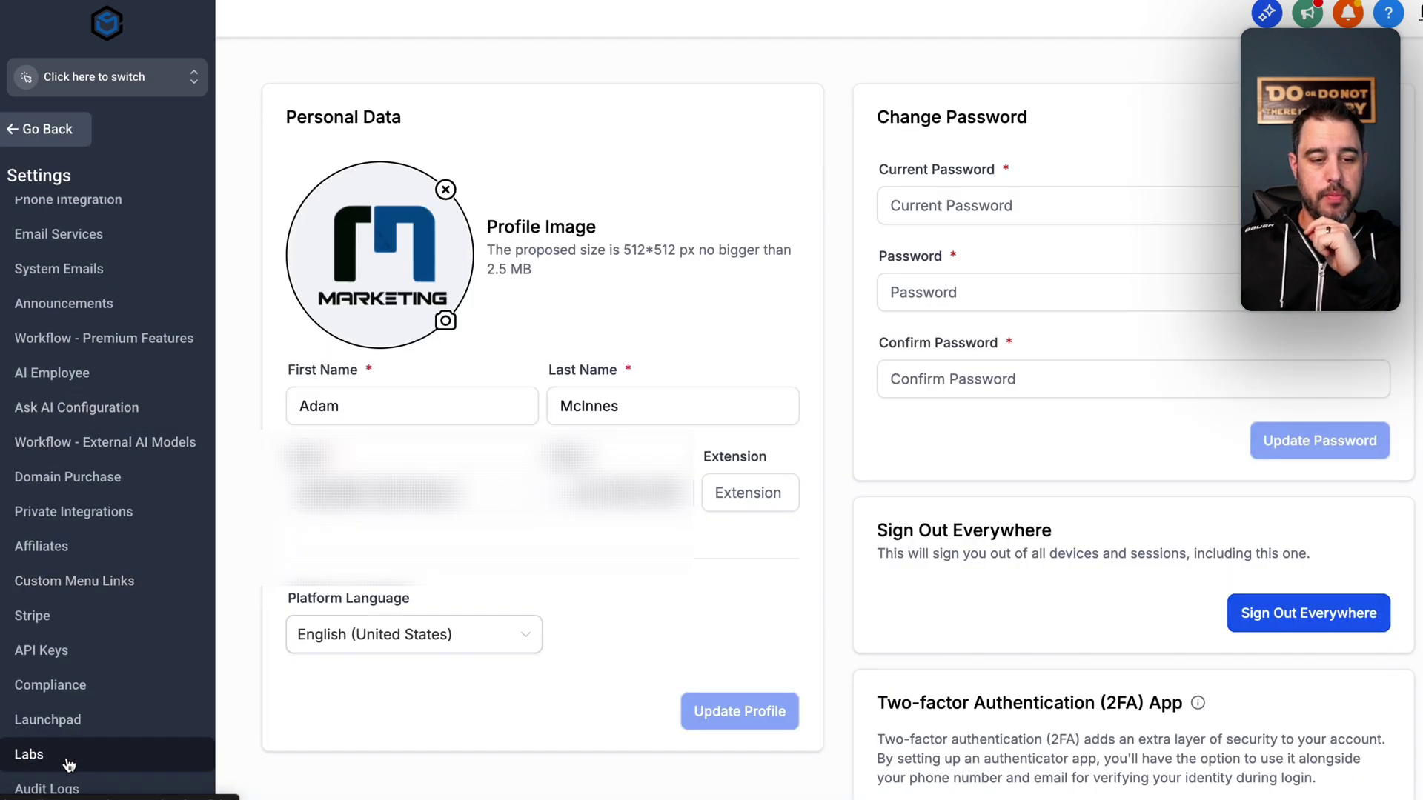
pyautogui.click(69, 764)
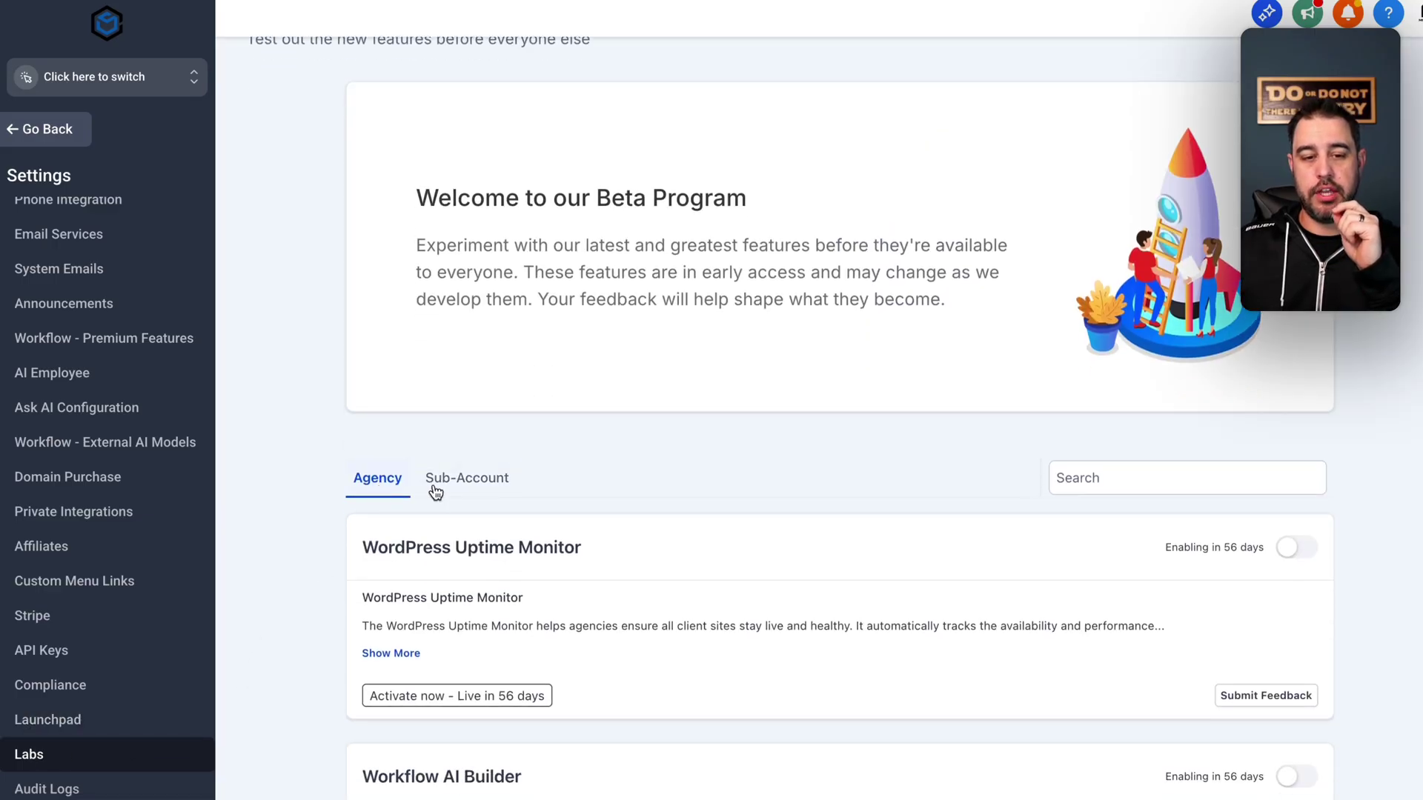
pyautogui.click(466, 483)
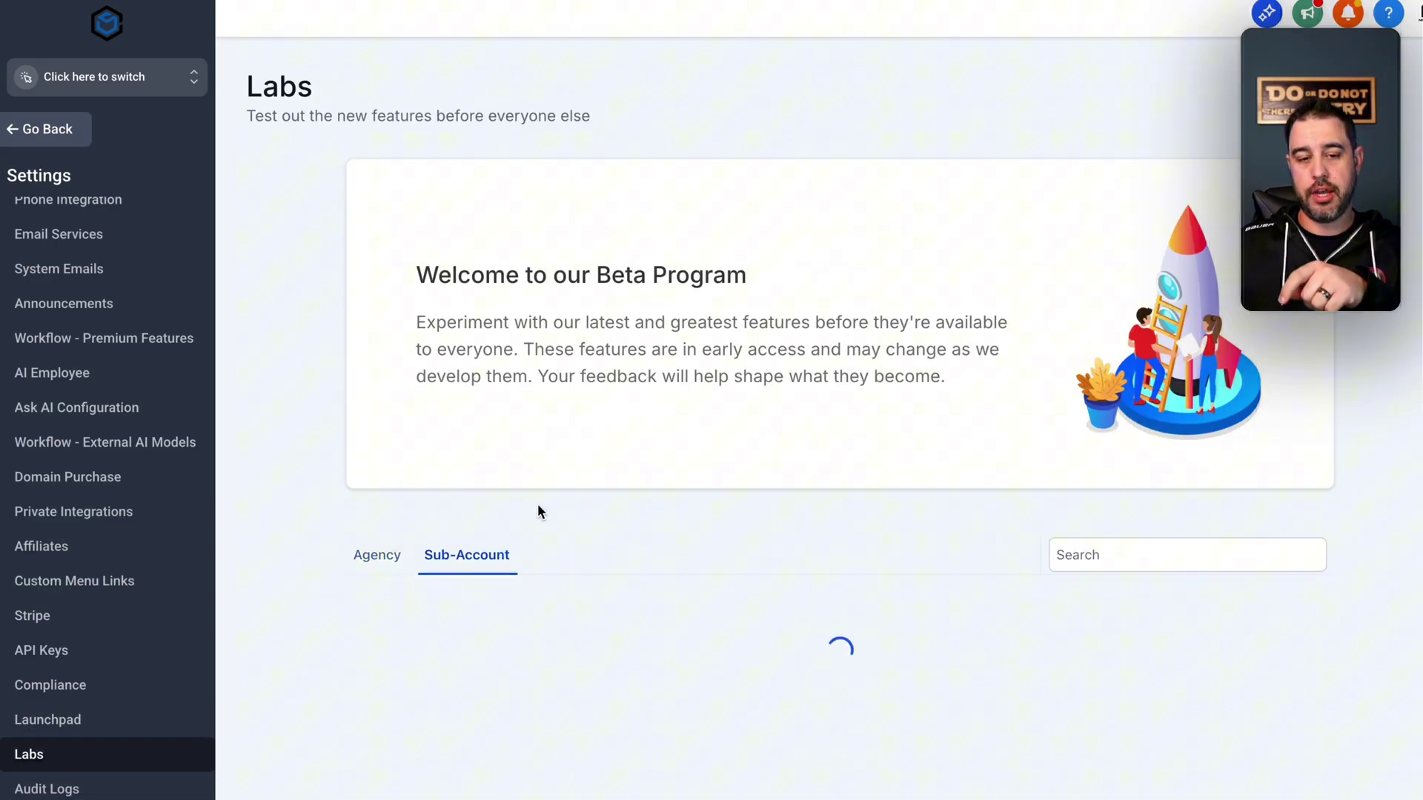
pyautogui.scroll(-3, 678, 552)
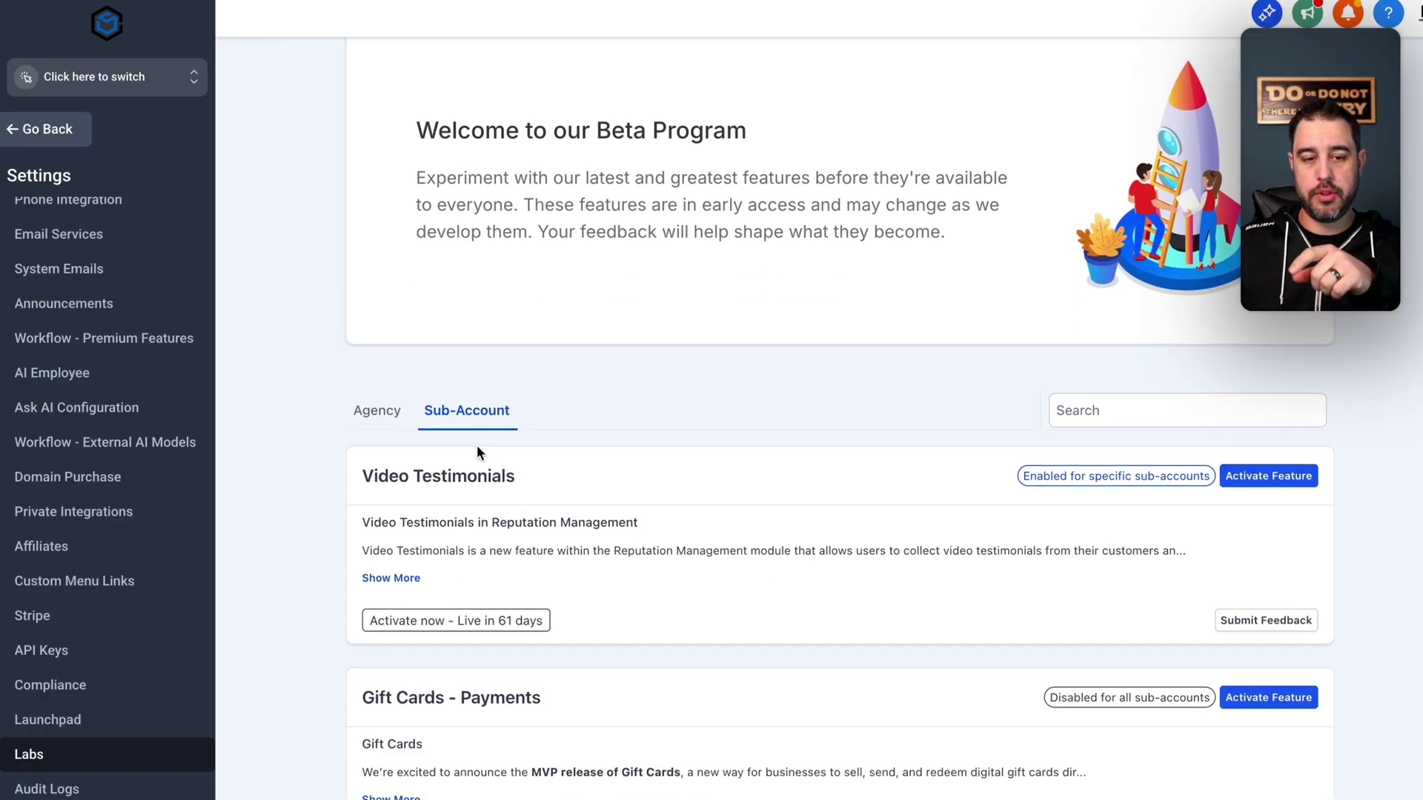
pyautogui.click(1250, 479)
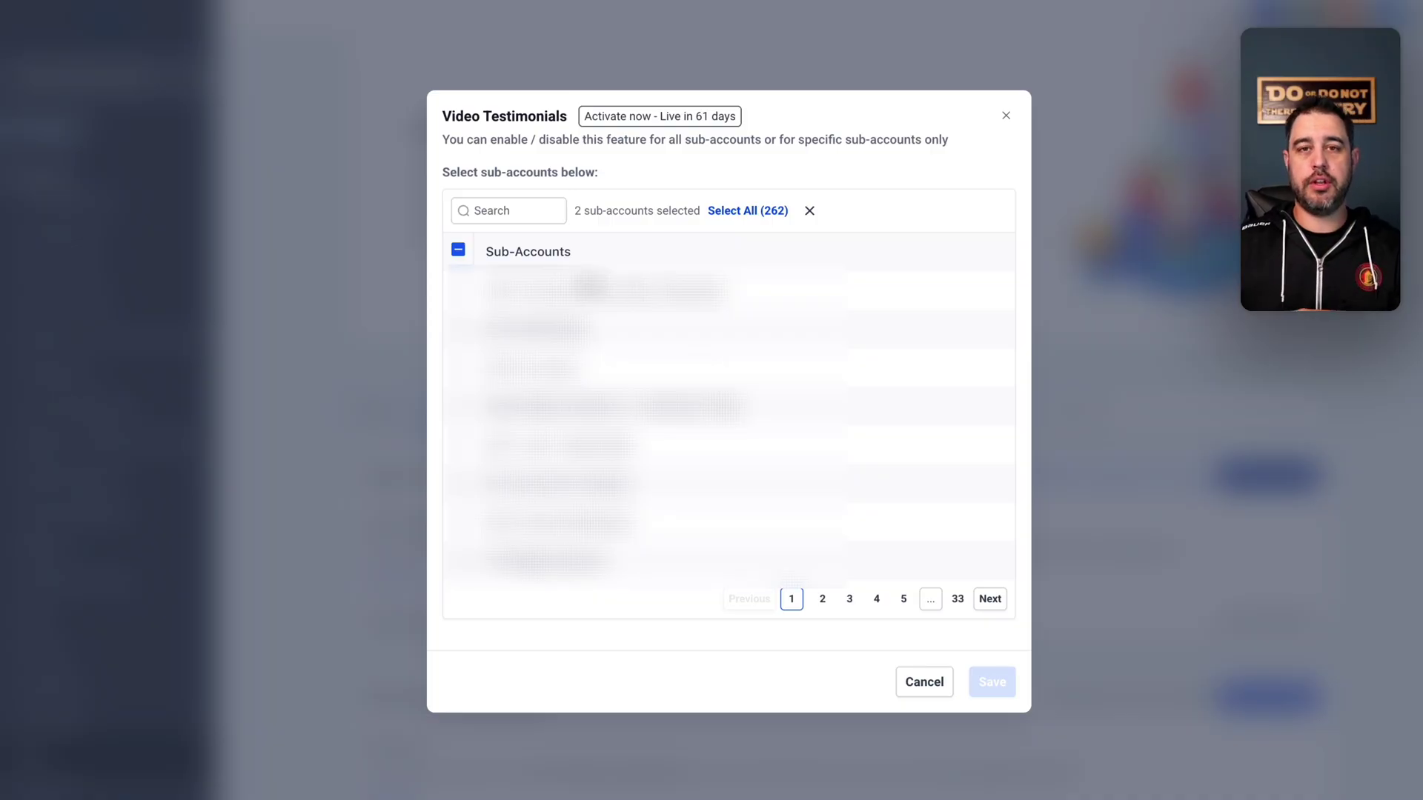
pyautogui.click(526, 212)
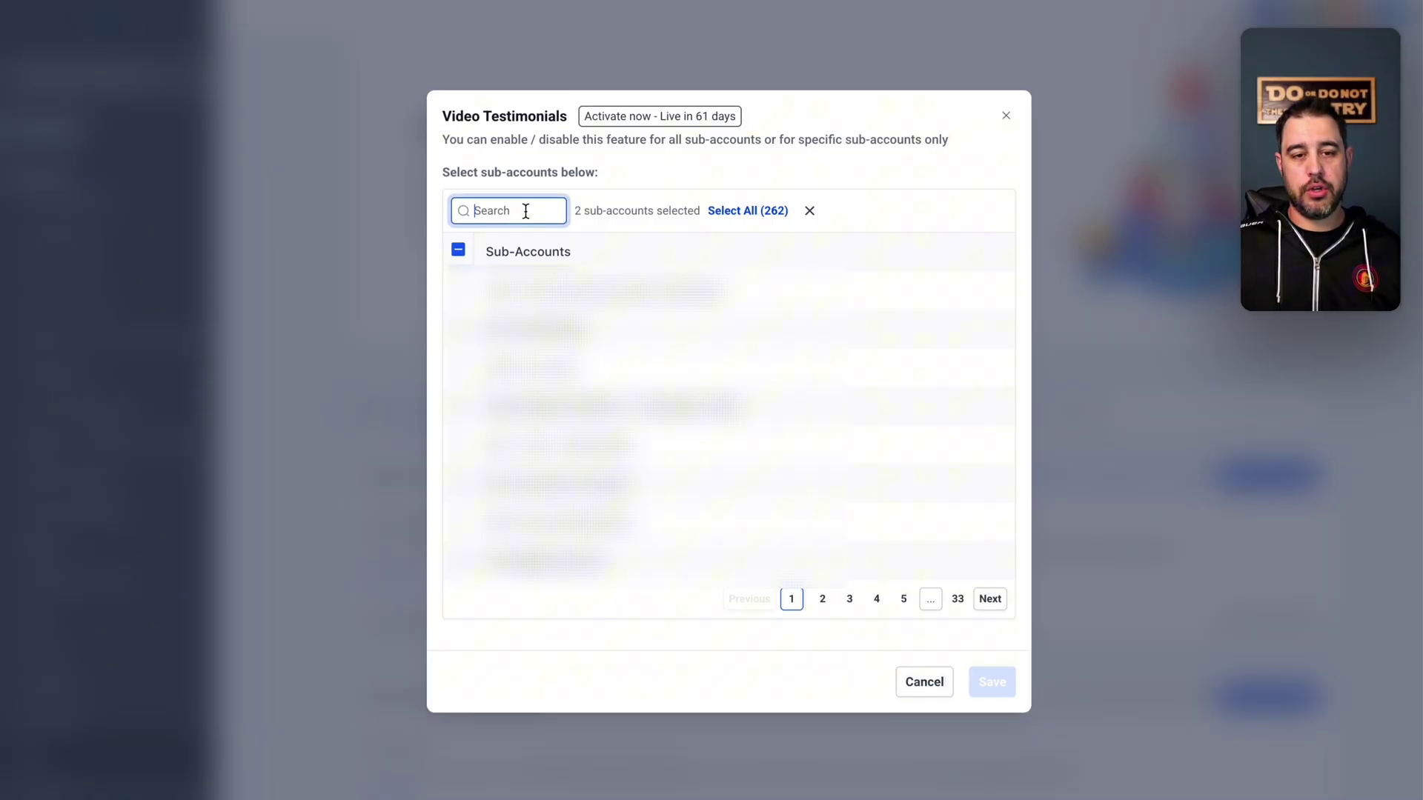
pyautogui.write('ghl')
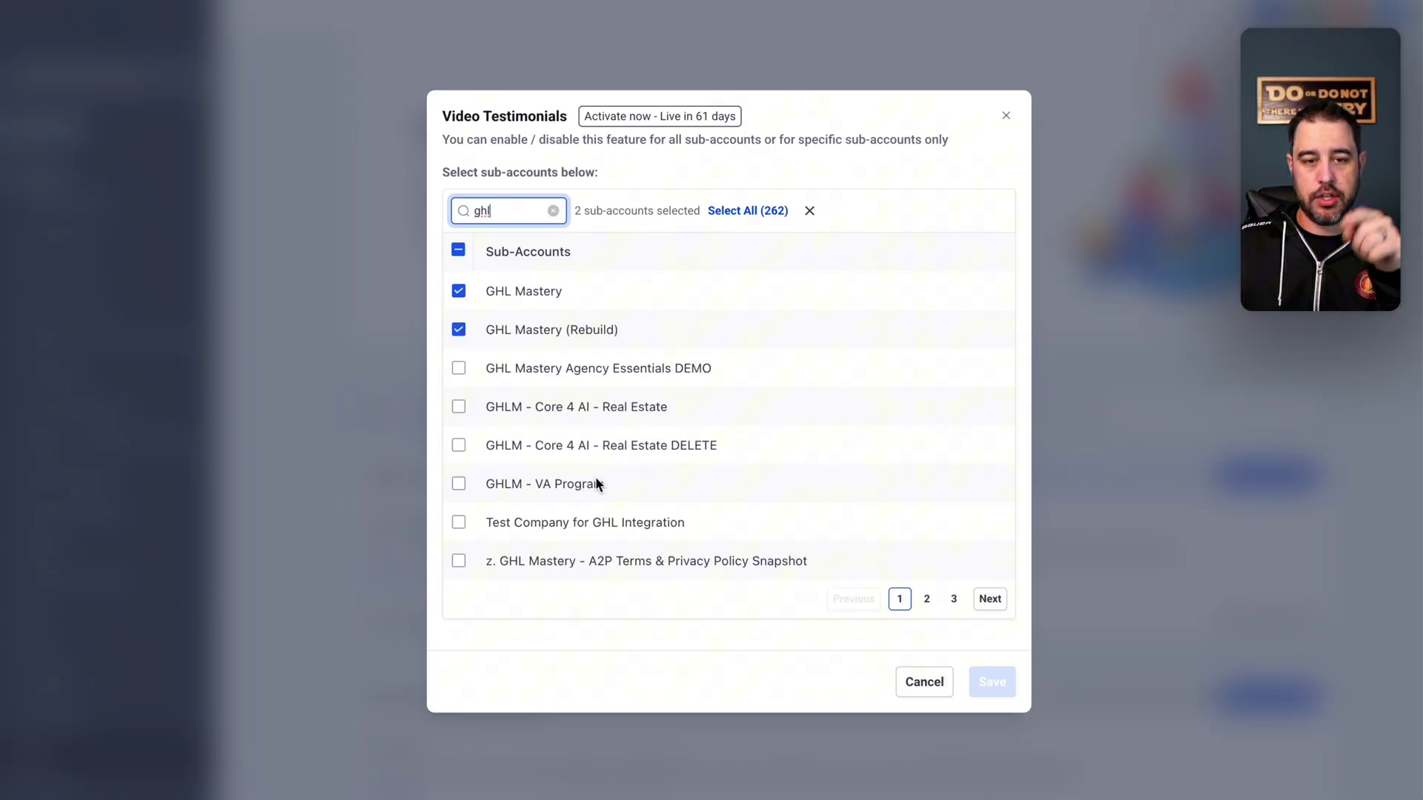
pyautogui.click(925, 683)
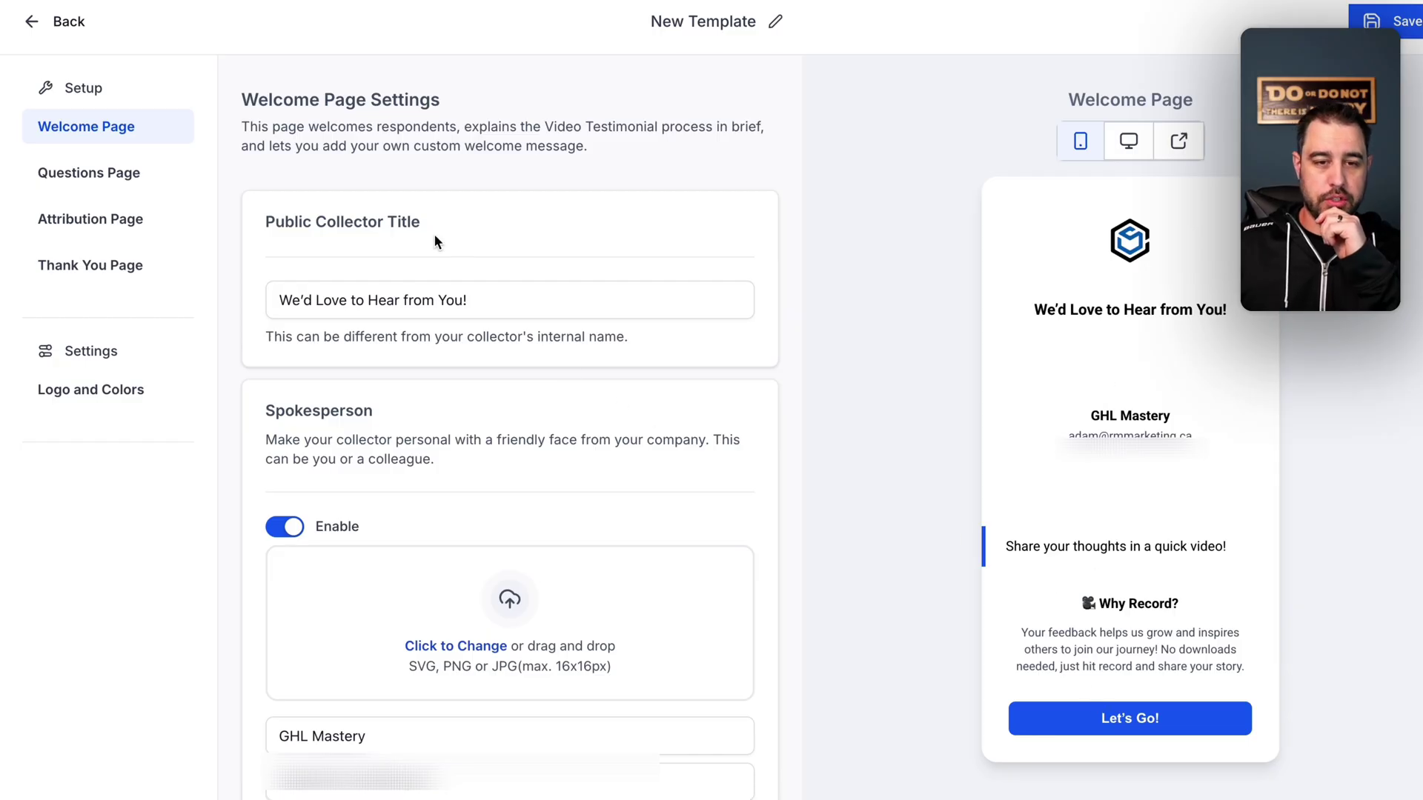
# - Replace the public collector title with 'We'd love your feedback on GHL Mastery'
pyautogui.moveTo(468, 304); pyautogui.dragTo(281, 304)
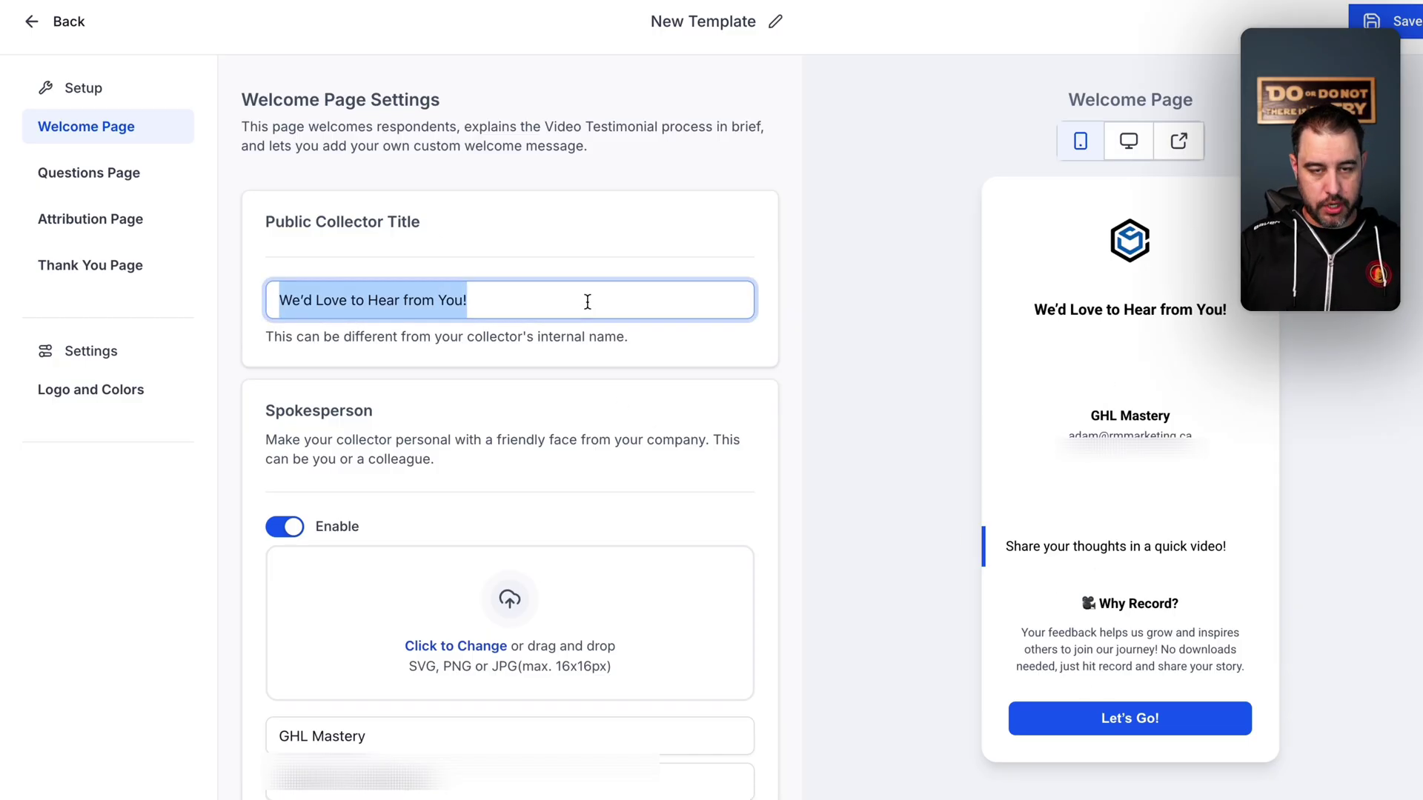
pyautogui.write("We'd love your feedb")
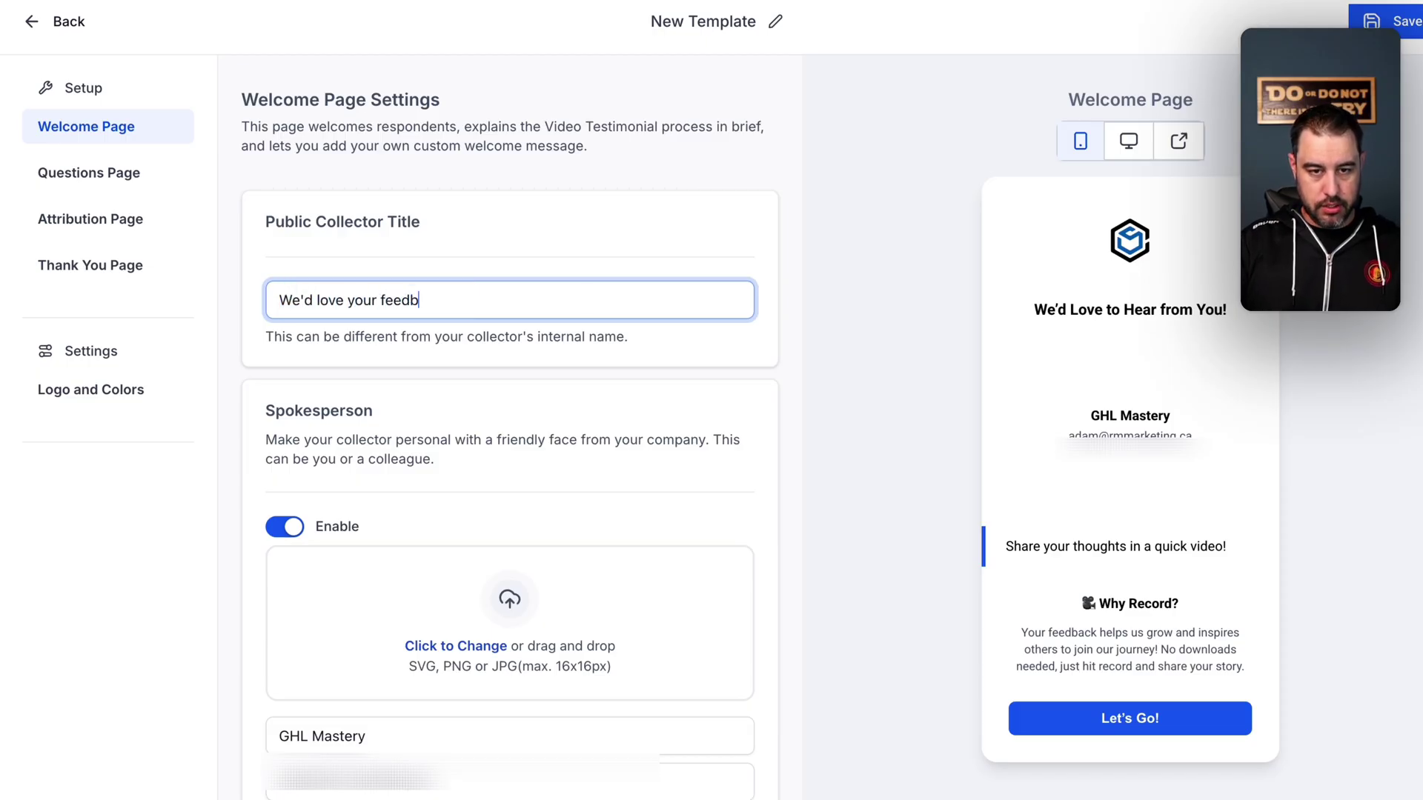
pyautogui.write('ack on GHL Mastery')
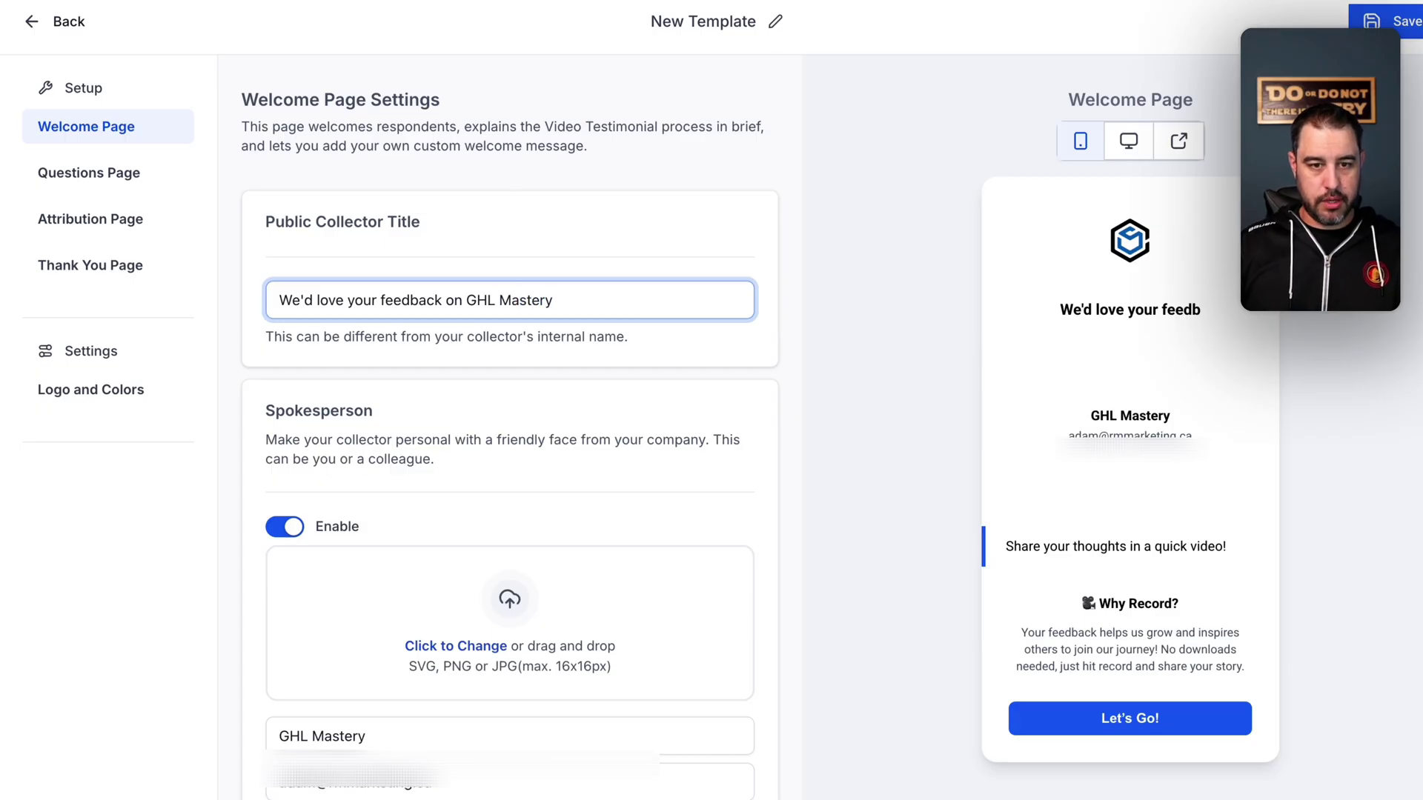
pyautogui.scroll(-2, 585, 444)
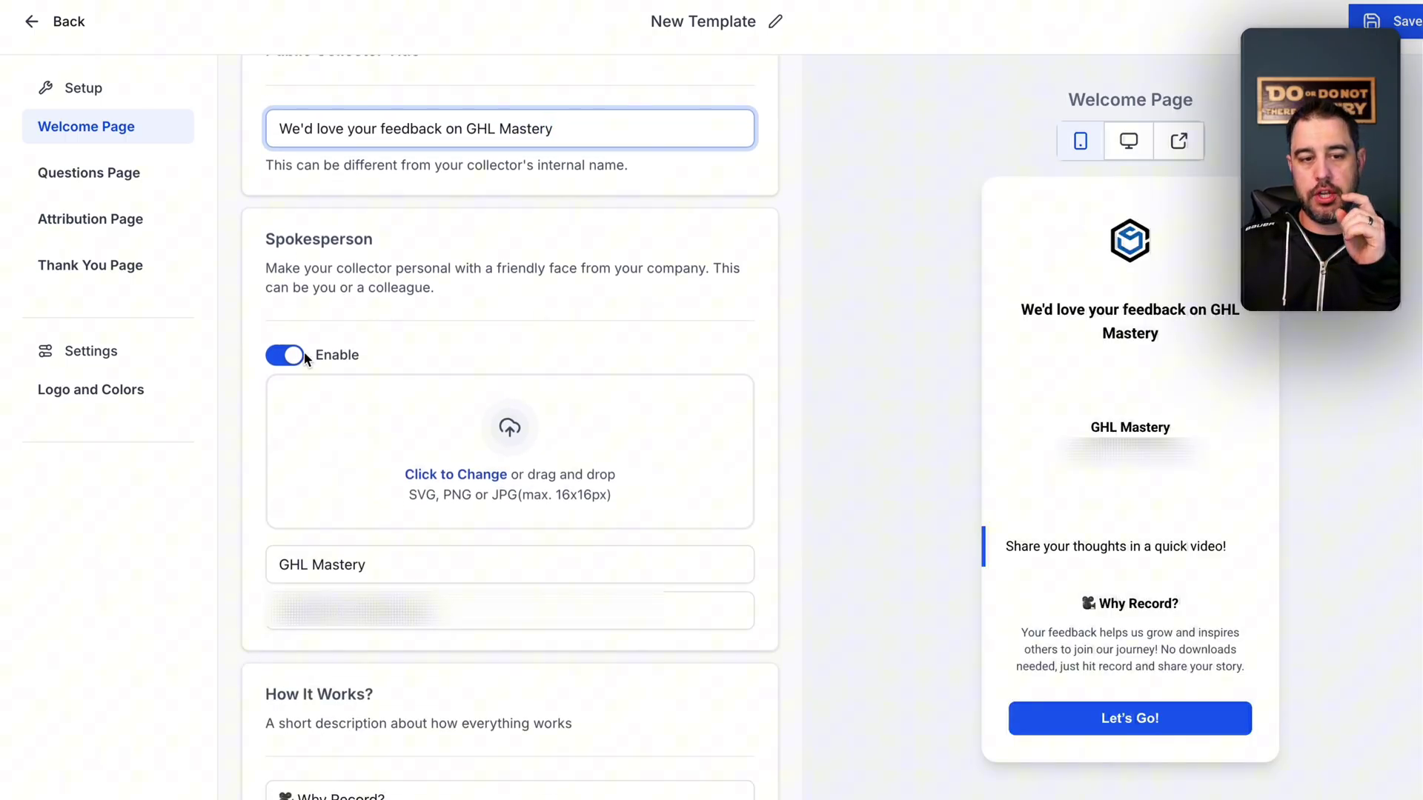
# - Upload a portrait photo from the portraits folder as the spokesperson image
pyautogui.click(479, 477)
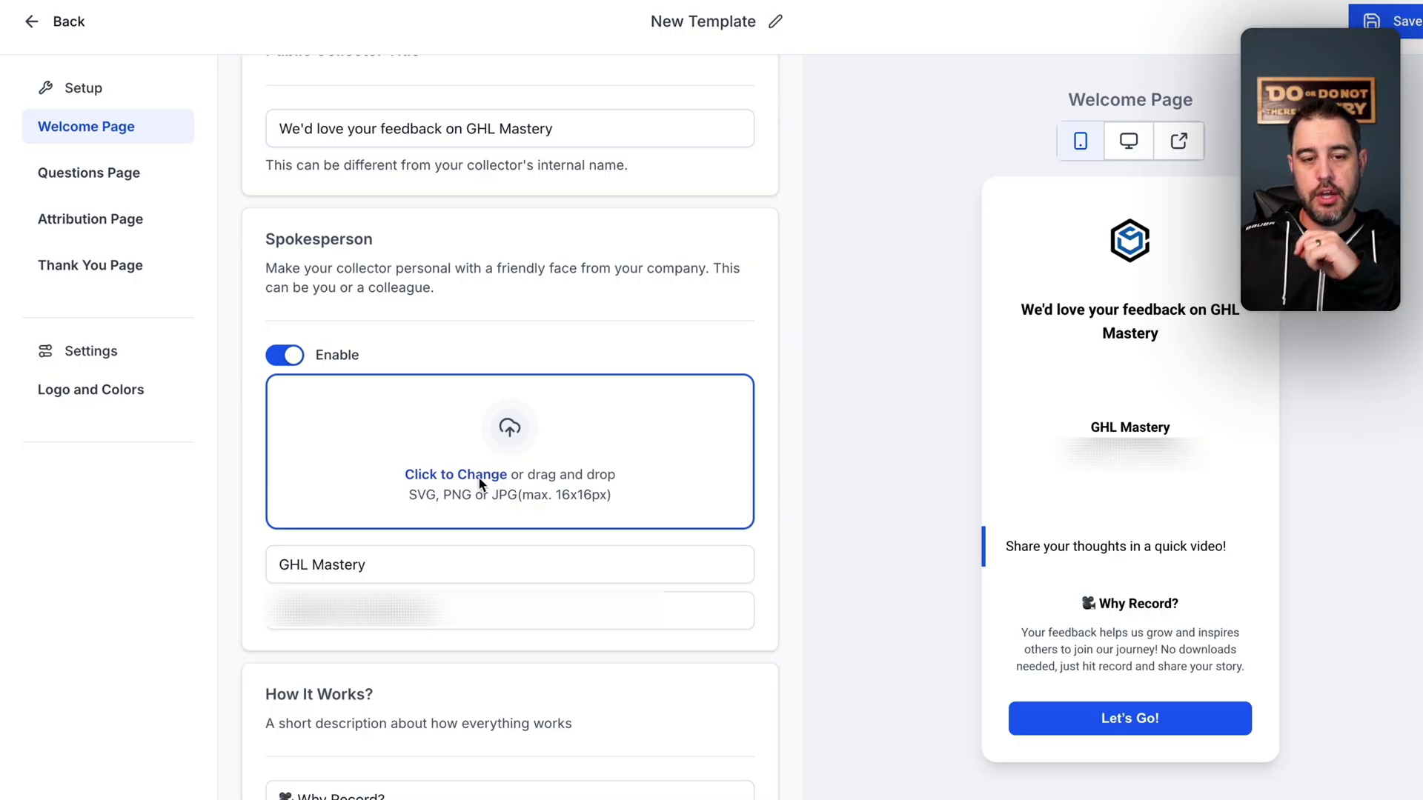
pyautogui.scroll(-2, 309, 439)
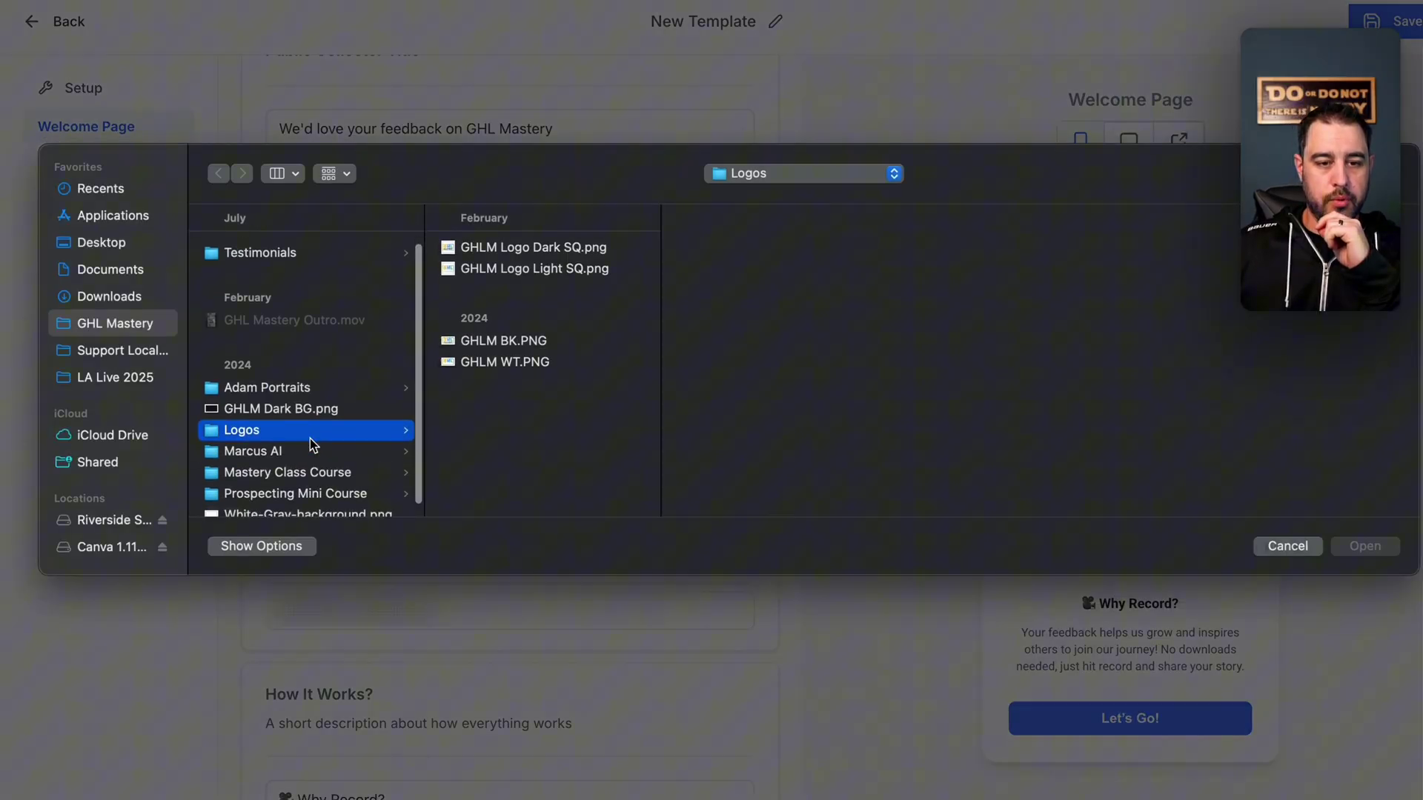
pyautogui.click(311, 383)
pyautogui.scroll(-5, 584, 486)
pyautogui.click(532, 488)
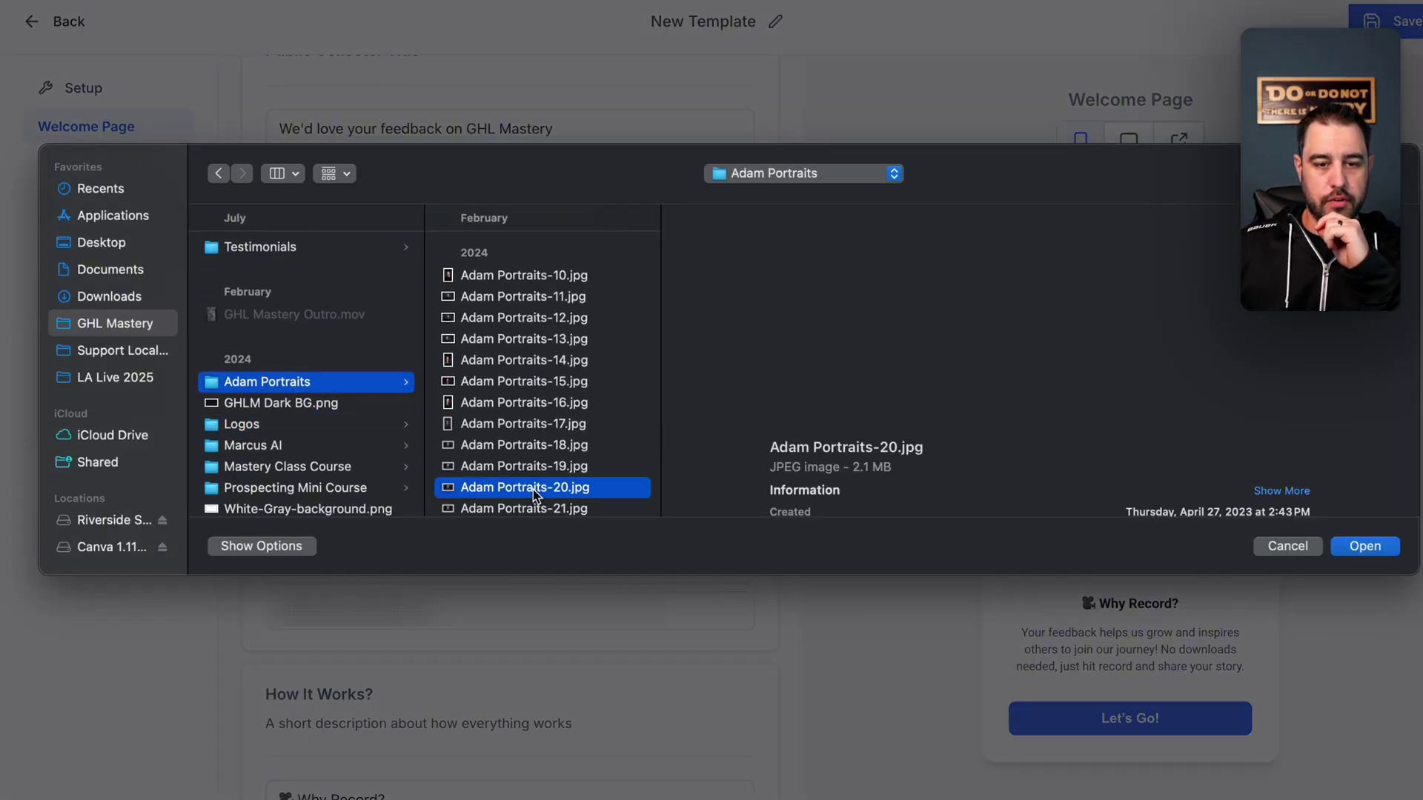
pyautogui.click(1368, 547)
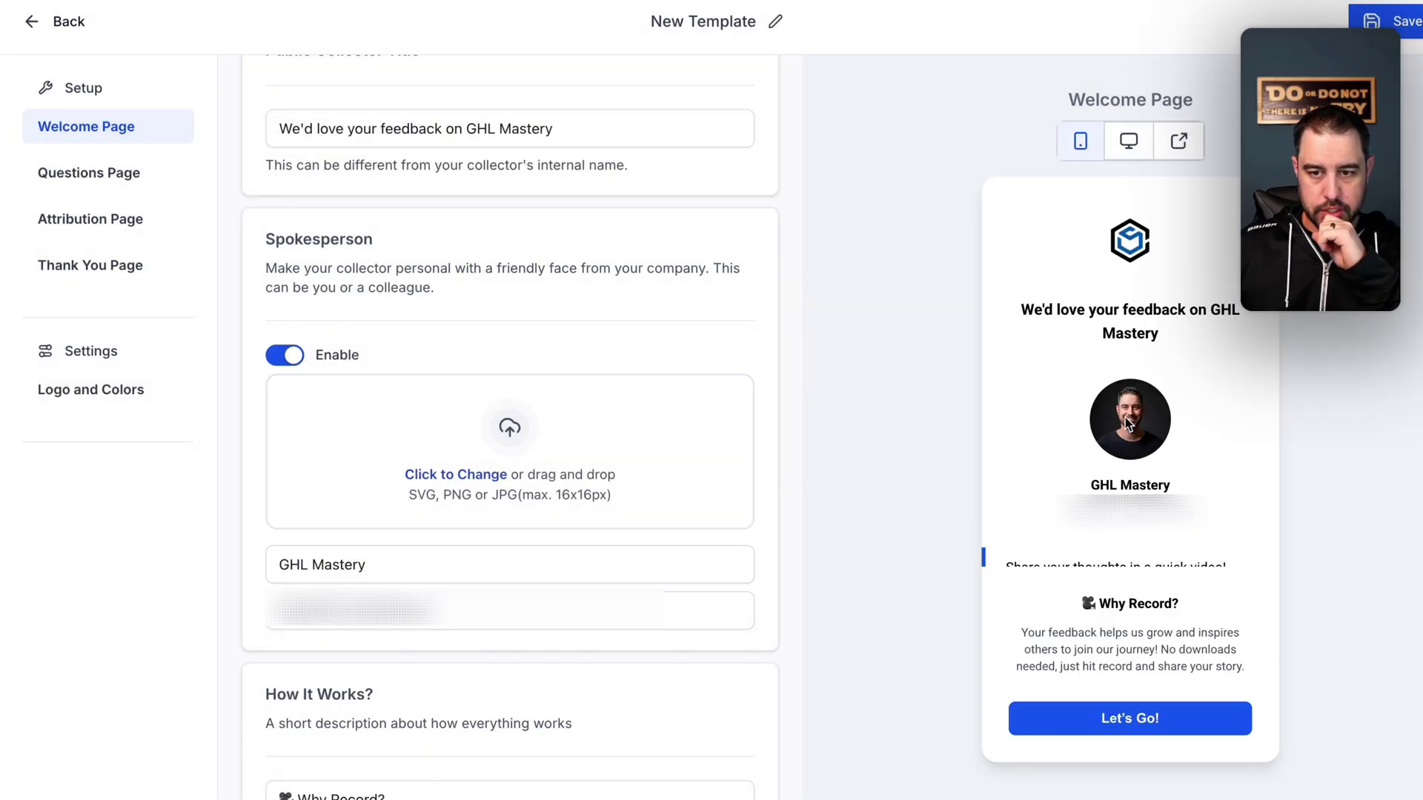
pyautogui.scroll(-3, 559, 543)
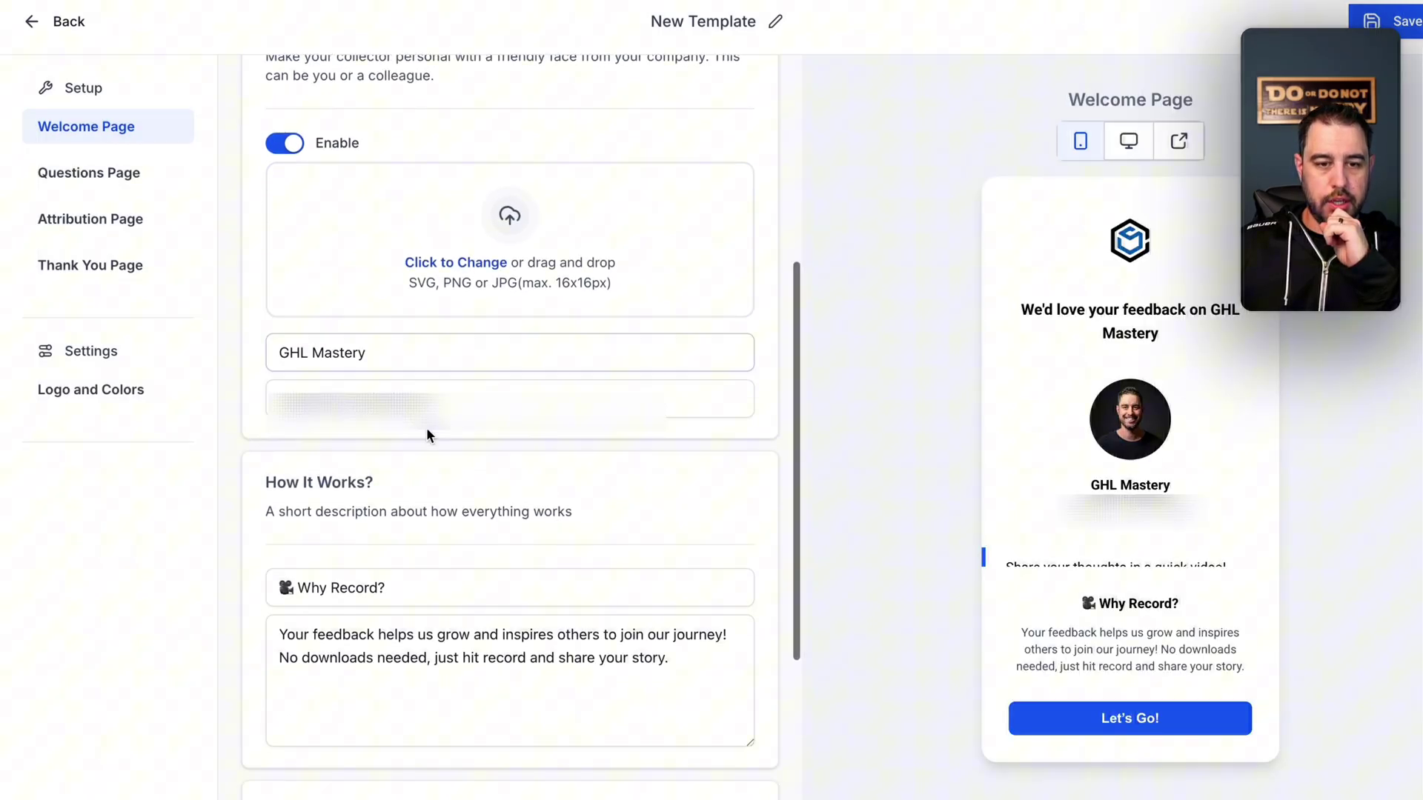
pyautogui.click(356, 349)
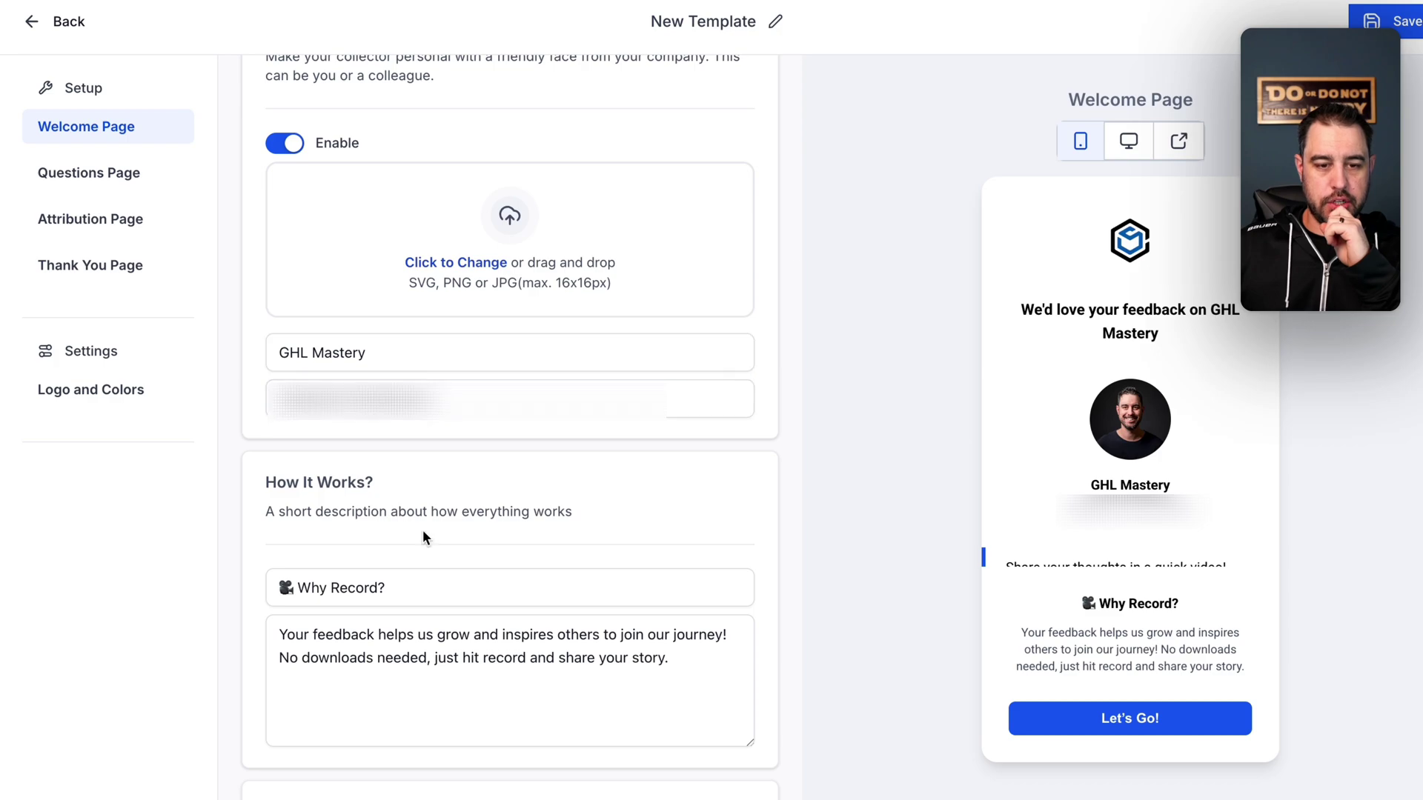
pyautogui.scroll(-4, 423, 531)
pyautogui.click(334, 389)
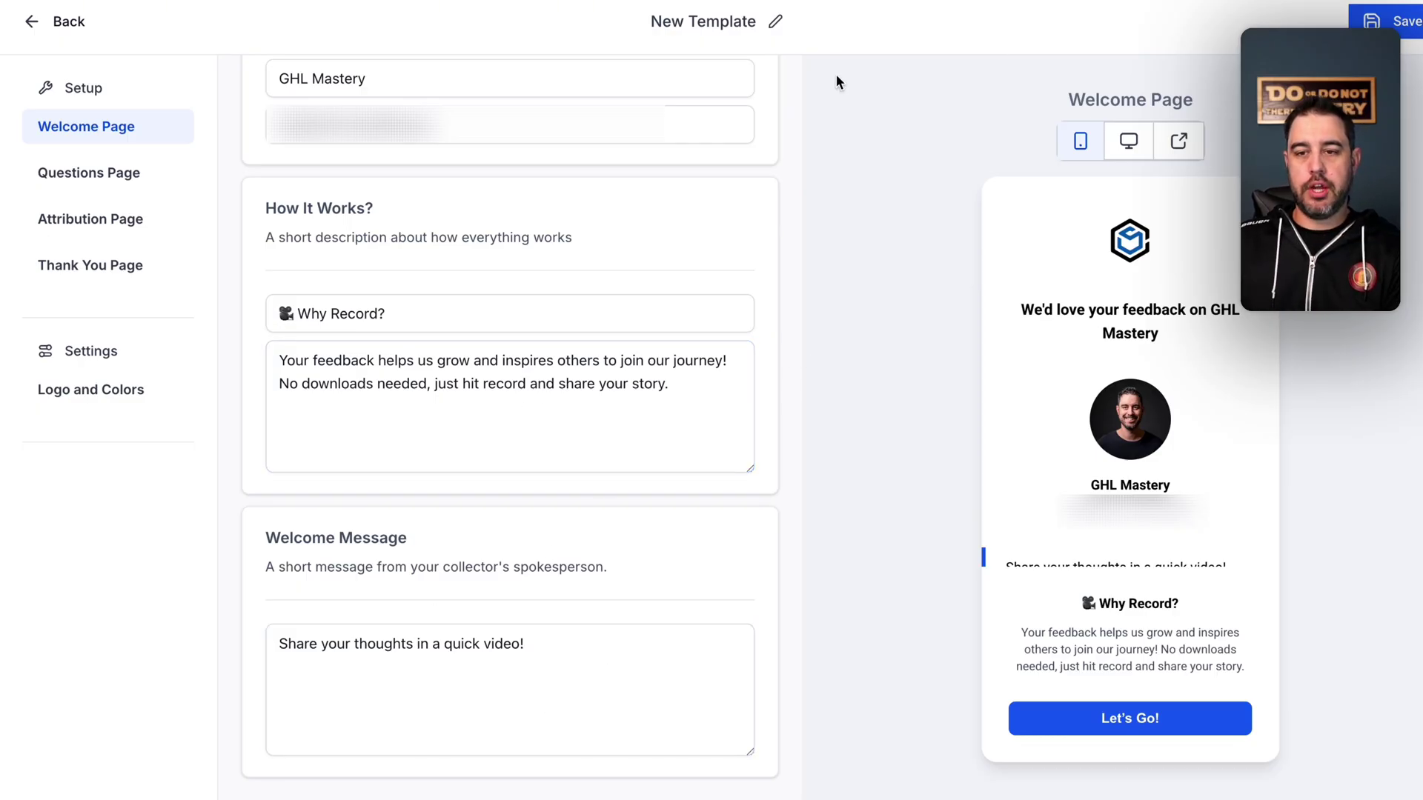
# - Rename the template to 'GHLM Demo' and save it
pyautogui.click(772, 26)
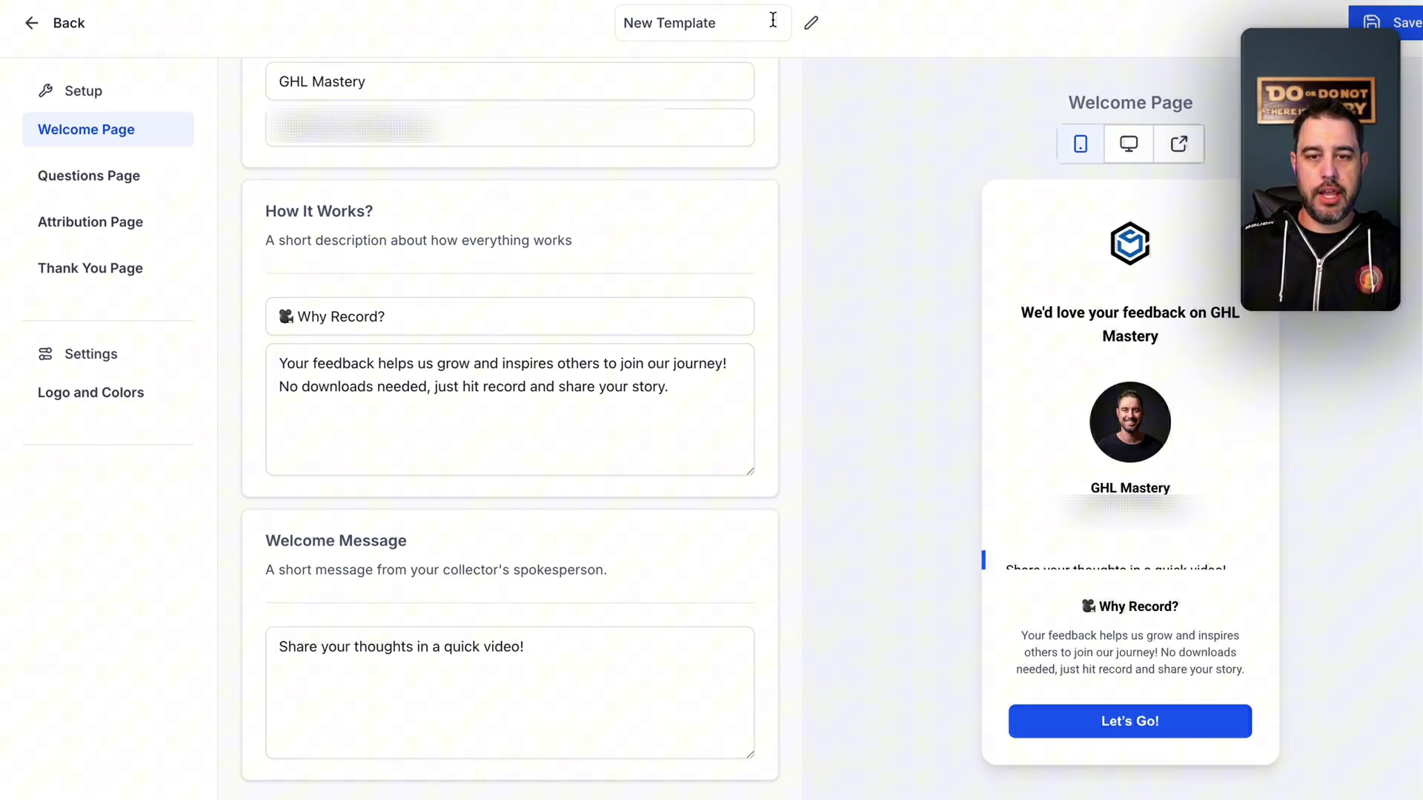
pyautogui.write('GHLM Demo')
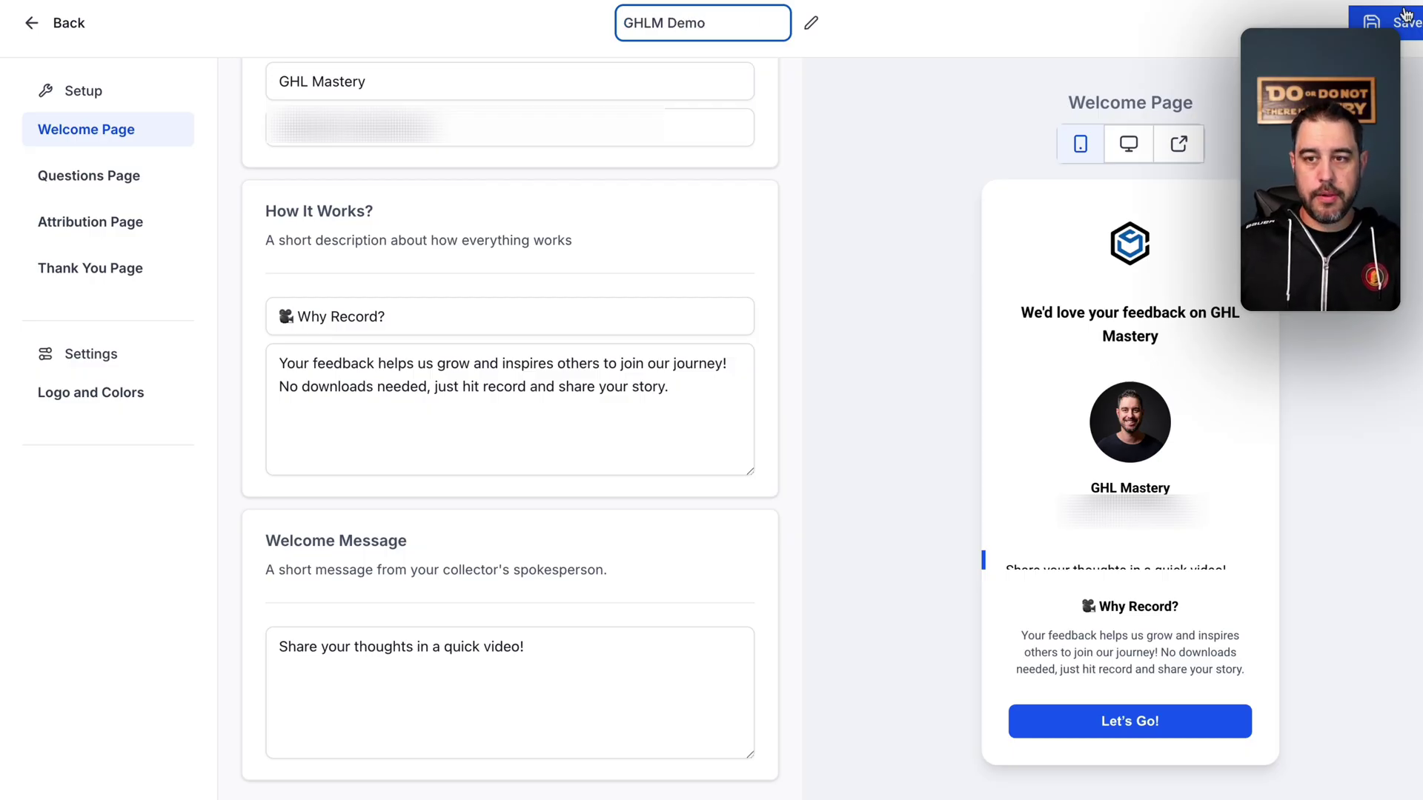
pyautogui.click(1405, 15)
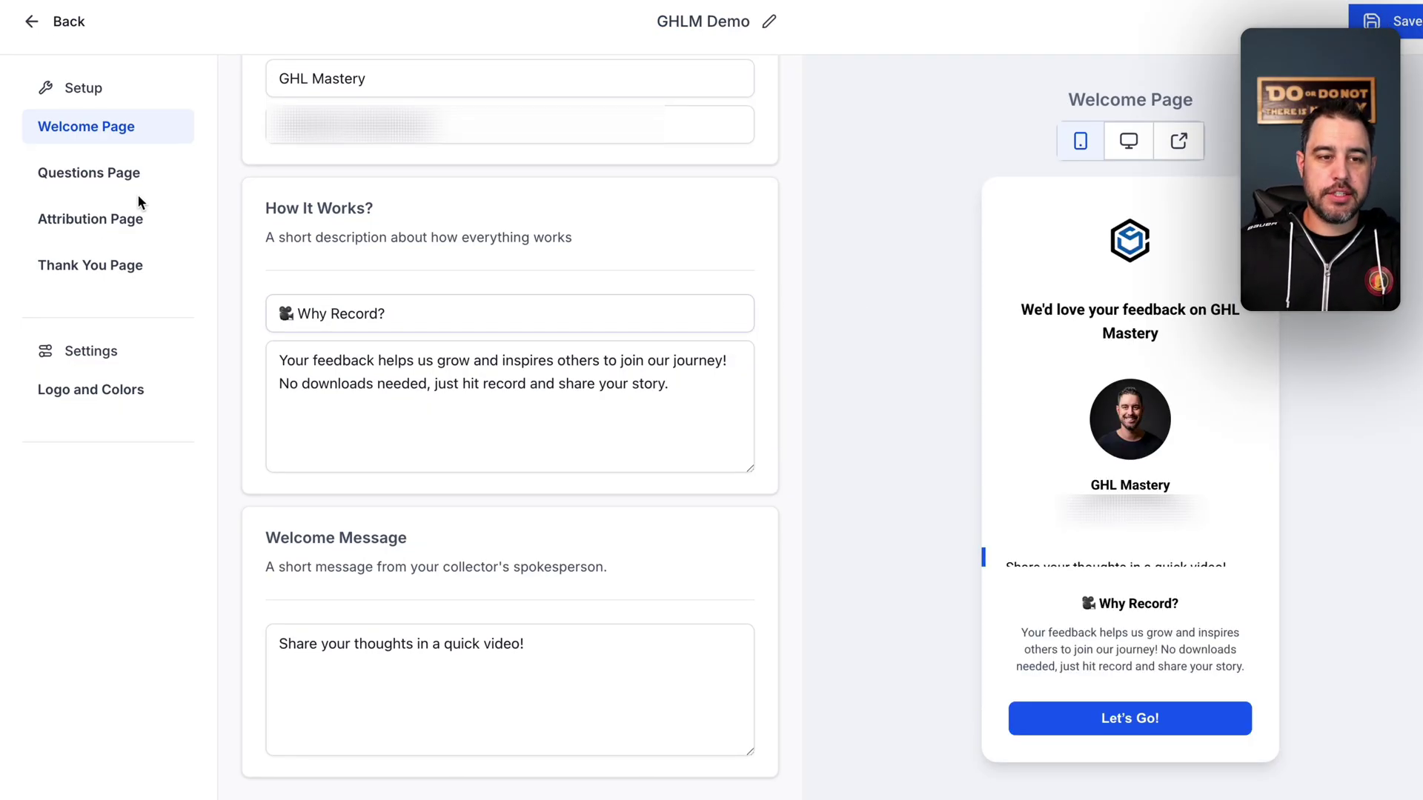
# - Delete the 'Would You Recommend Us' question, leaving only 'Tell Us About Your Experience'
pyautogui.click(111, 178)
pyautogui.click(318, 247)
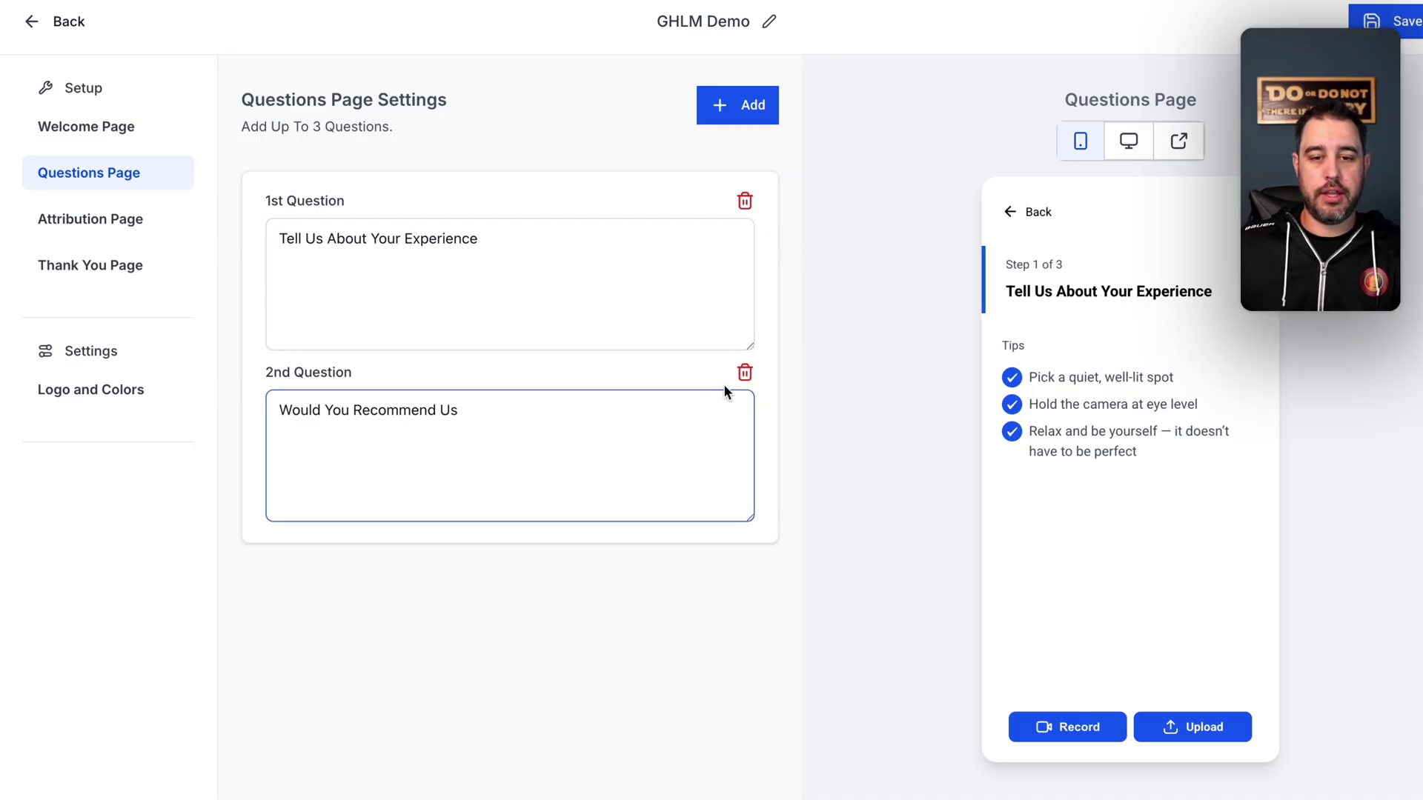
pyautogui.click(744, 373)
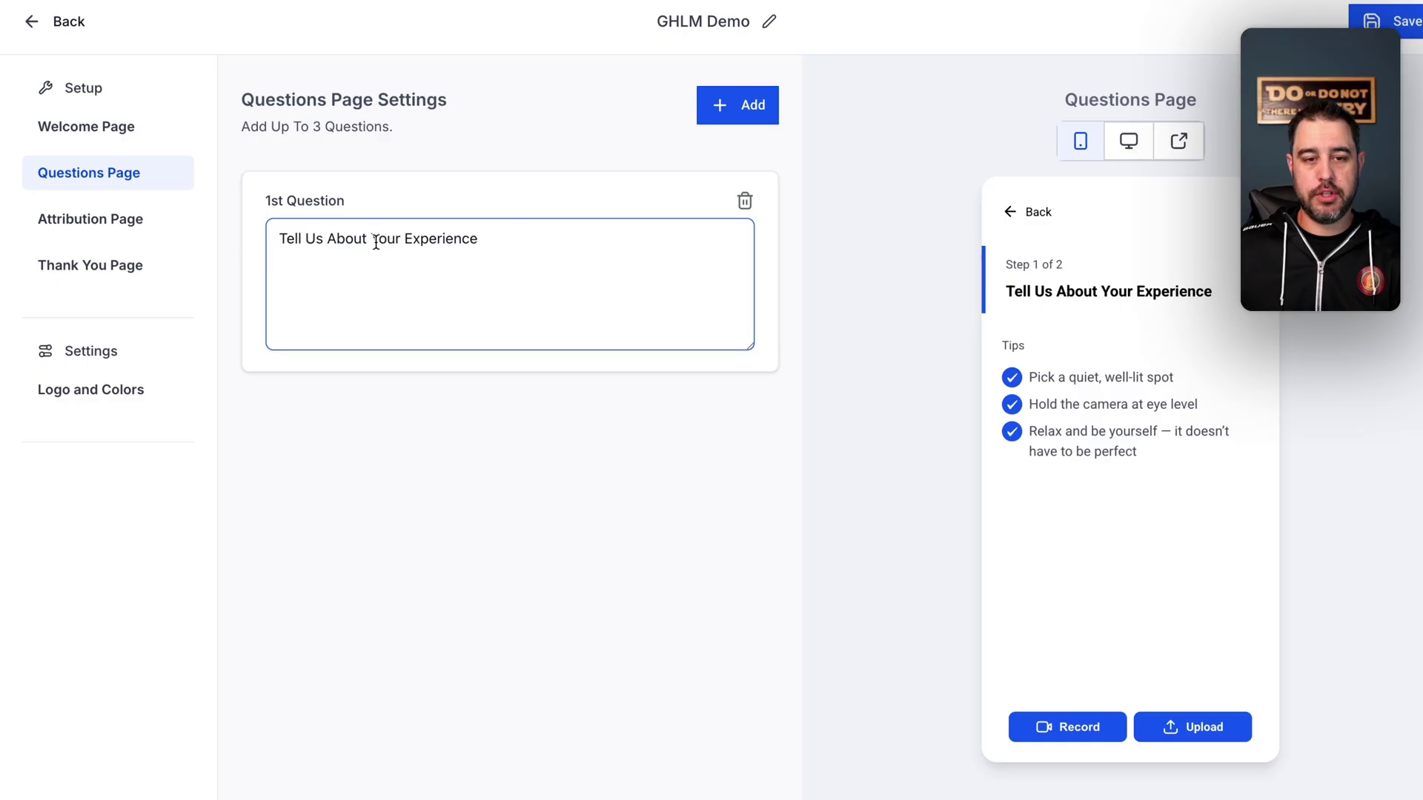
pyautogui.moveTo(510, 243); pyautogui.dragTo(212, 240)
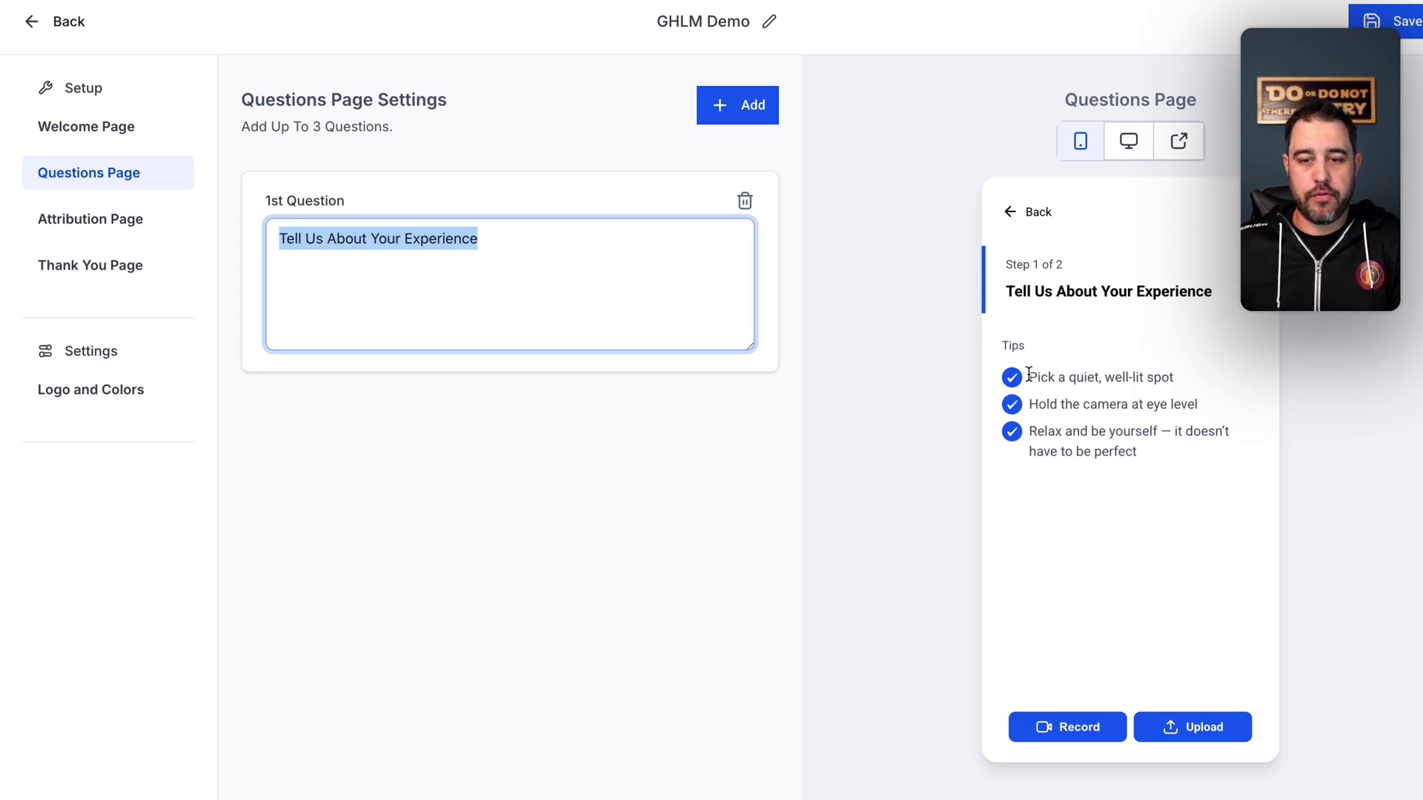
pyautogui.moveTo(1029, 375); pyautogui.dragTo(1165, 452)
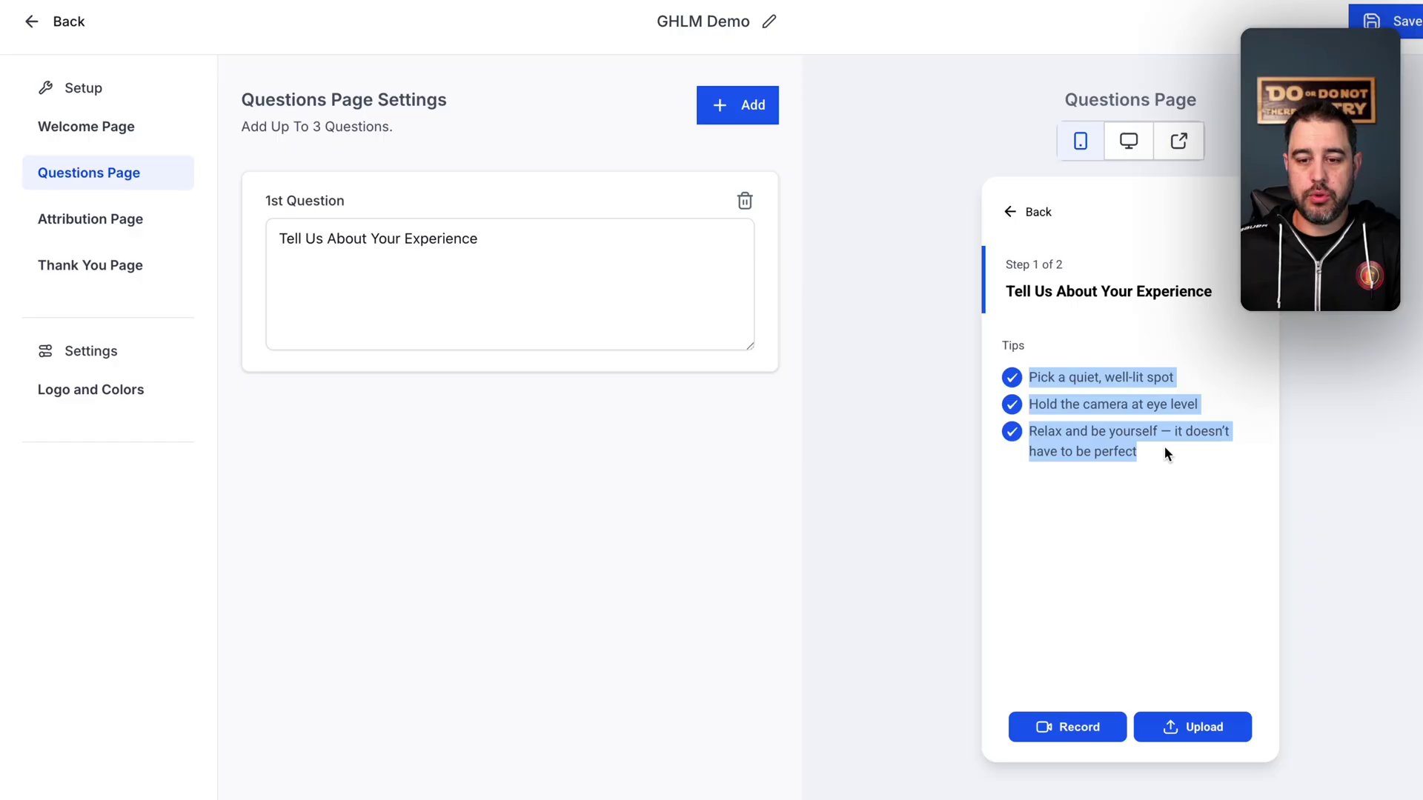
pyautogui.click(1165, 448)
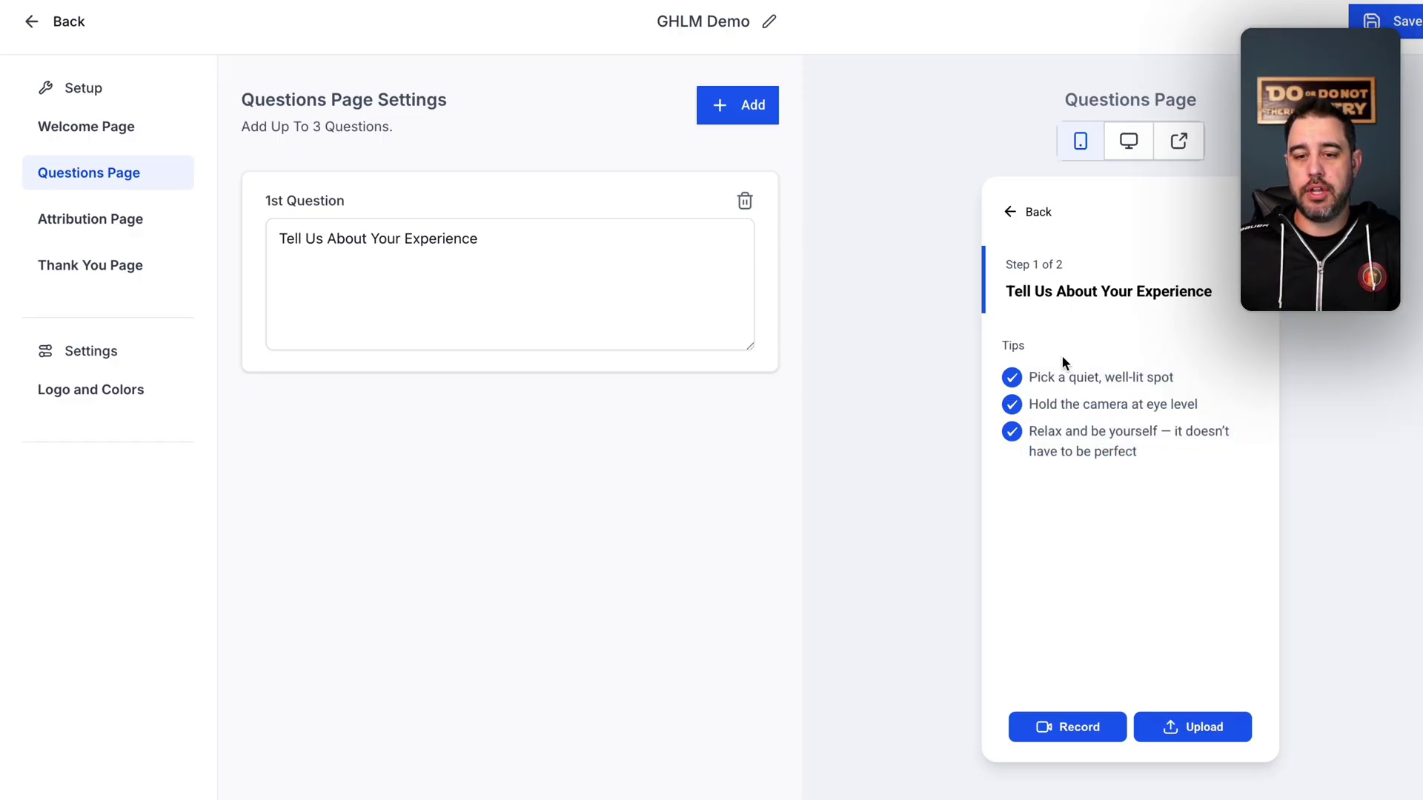
pyautogui.click(119, 220)
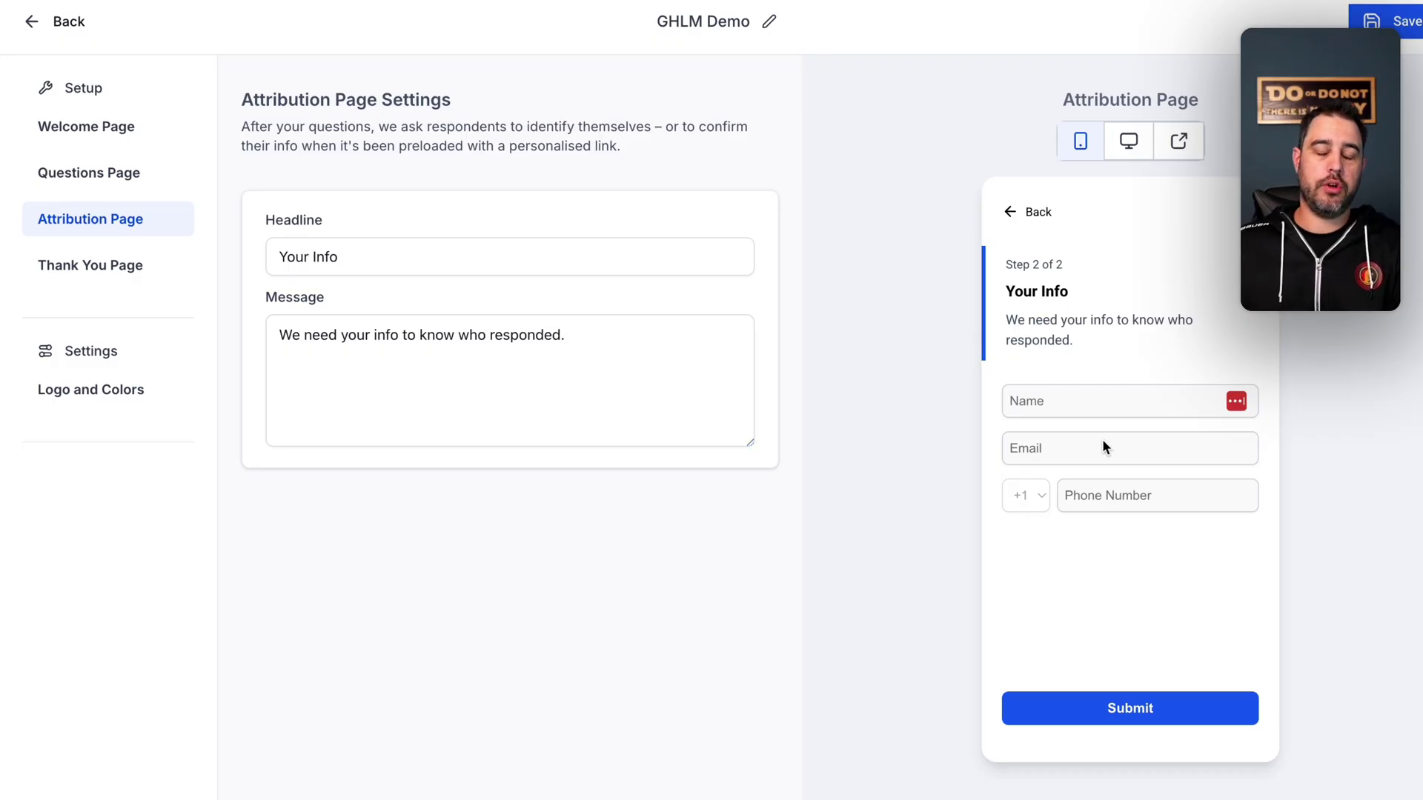
# - Check the Thank You Page settings, then go to Logo and Colors
pyautogui.click(139, 272)
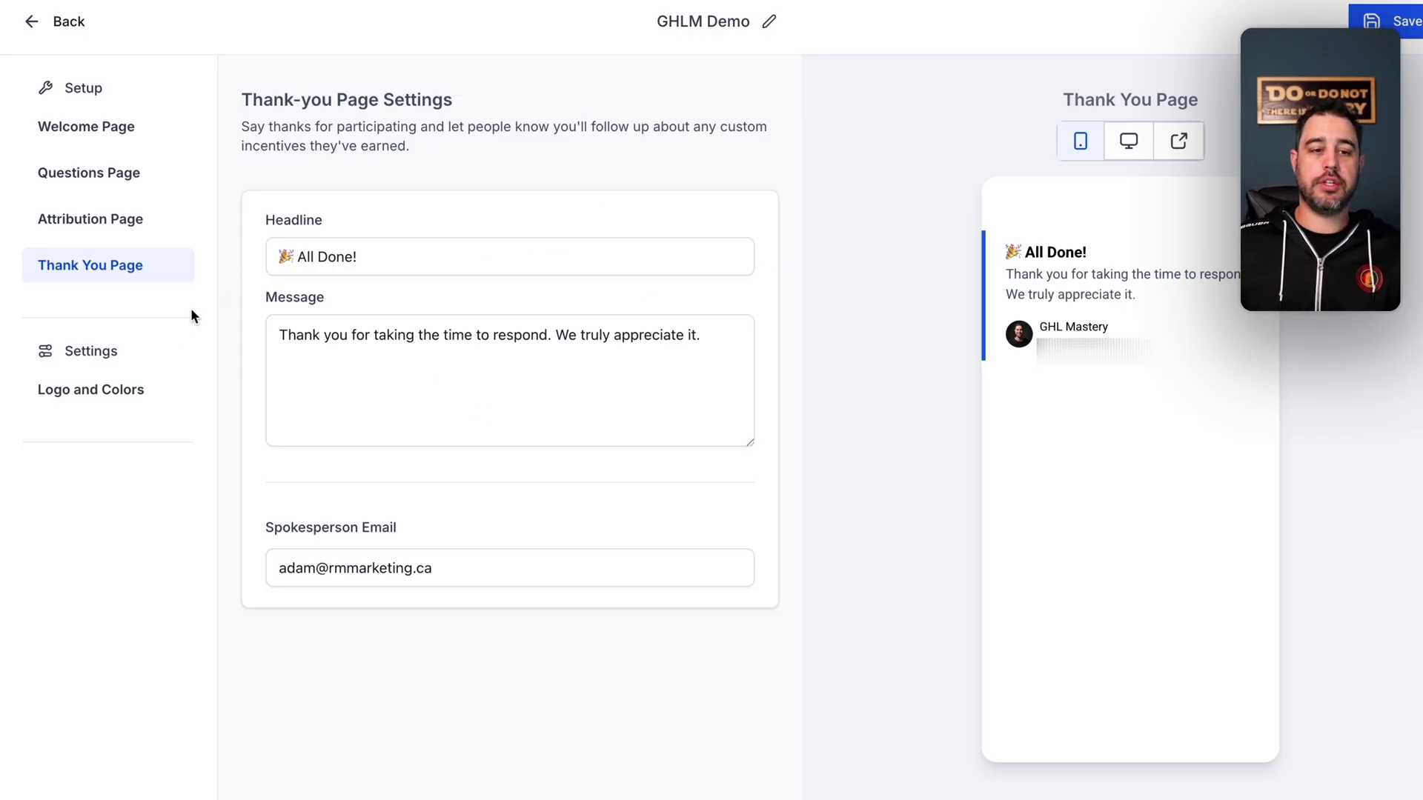
pyautogui.click(103, 391)
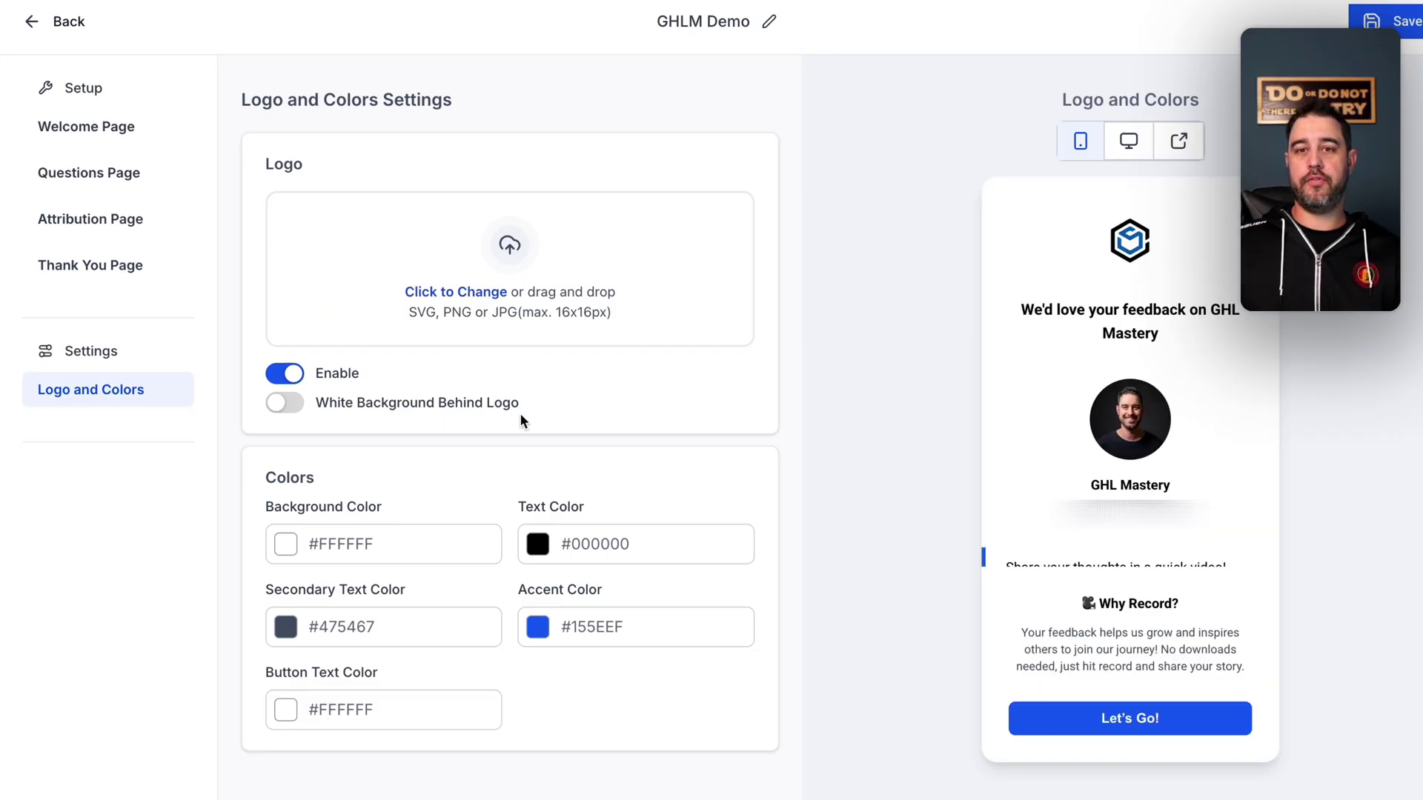
# - Set the collector logo to GHLM Logo Light SQ.png from the Logos folder
pyautogui.click(553, 265)
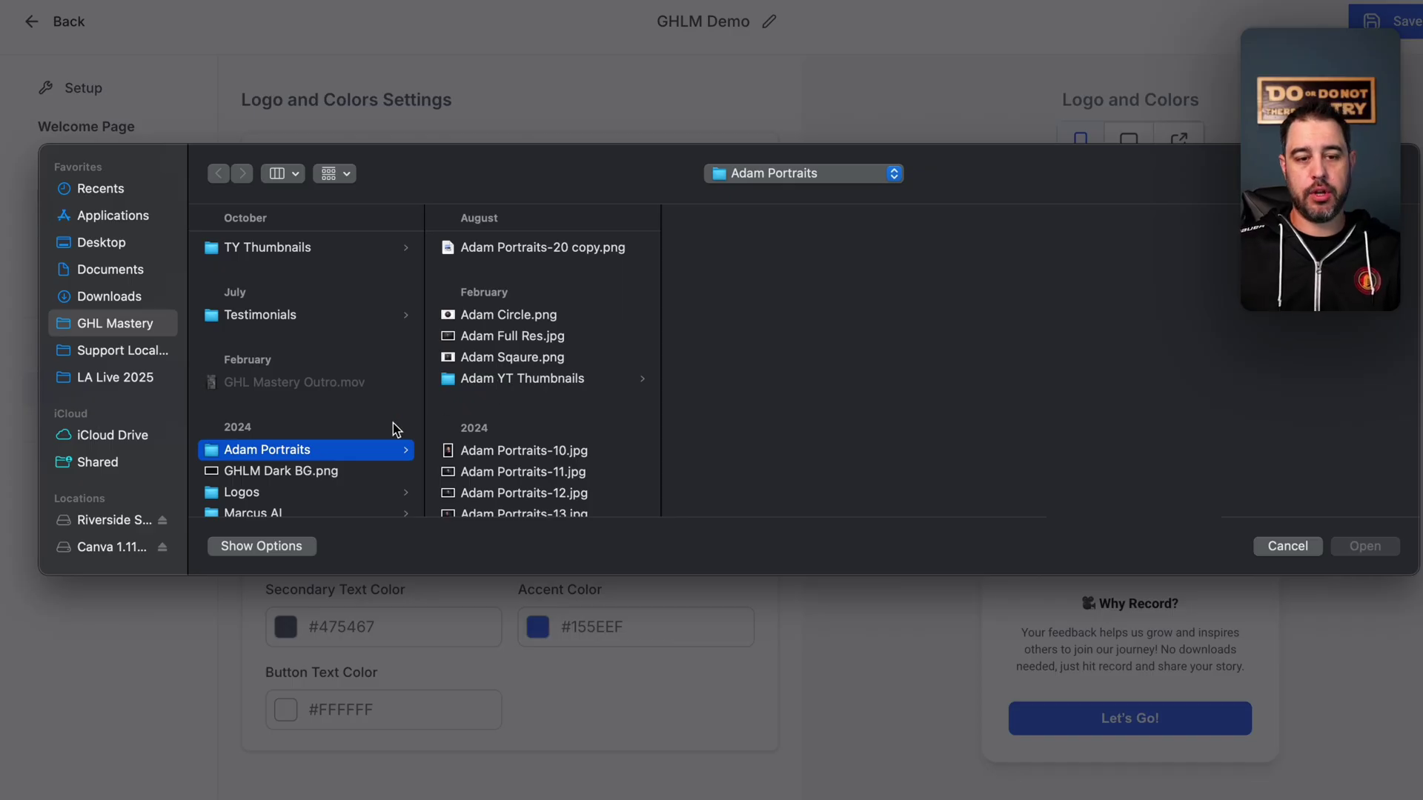
pyautogui.scroll(-2, 352, 413)
pyautogui.click(295, 454)
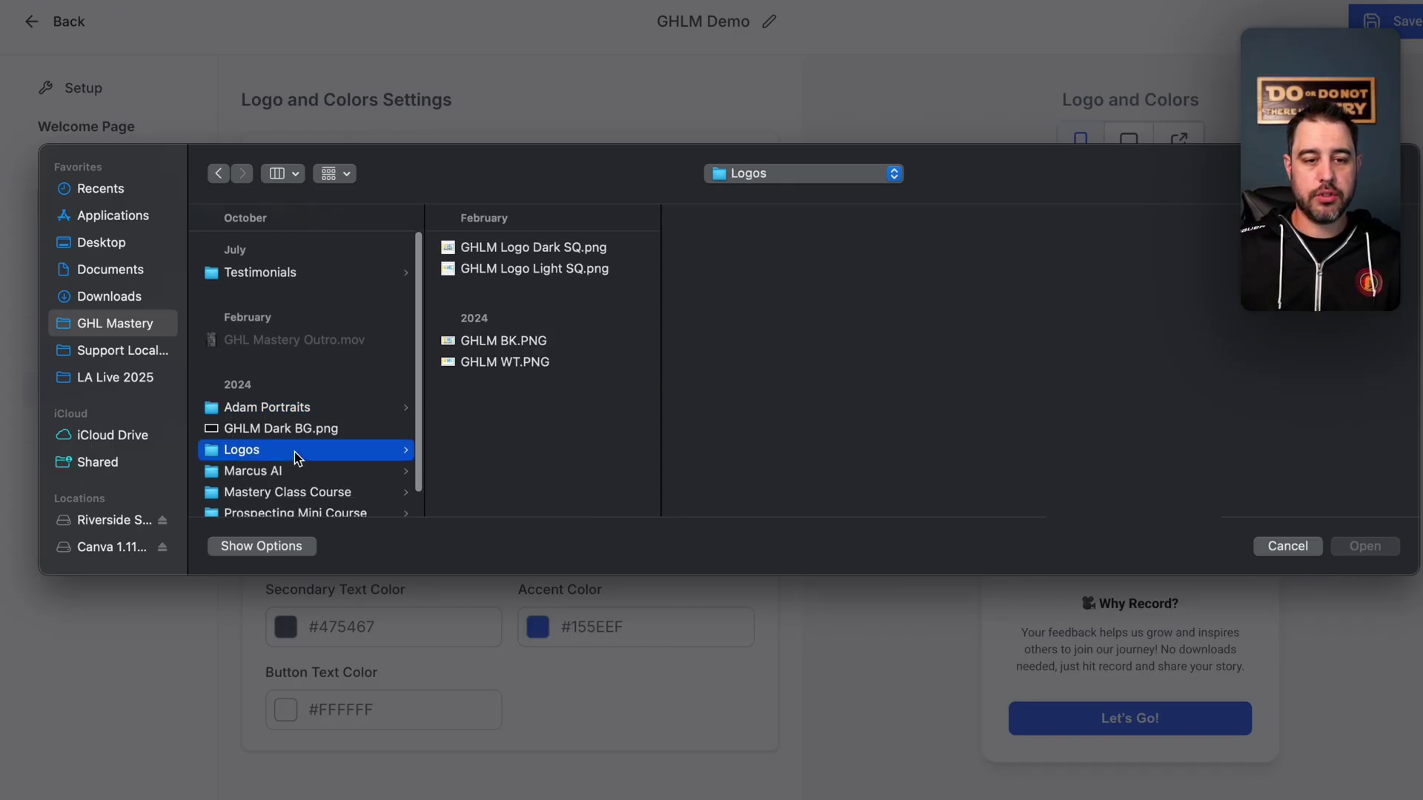
pyautogui.doubleClick(571, 270)
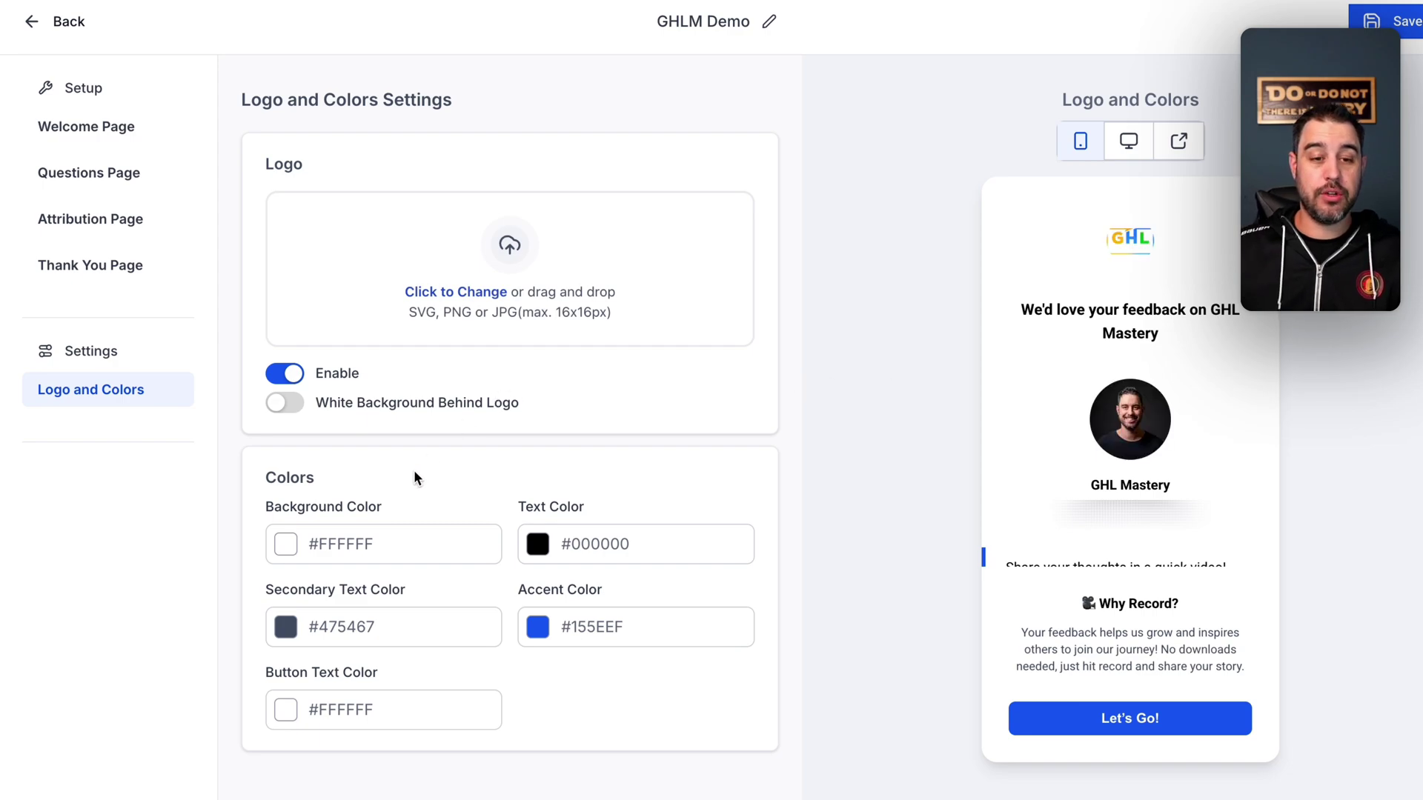
# - Set the background colour to #030303 and the text colour to white #FFFFFF
pyautogui.click(289, 546)
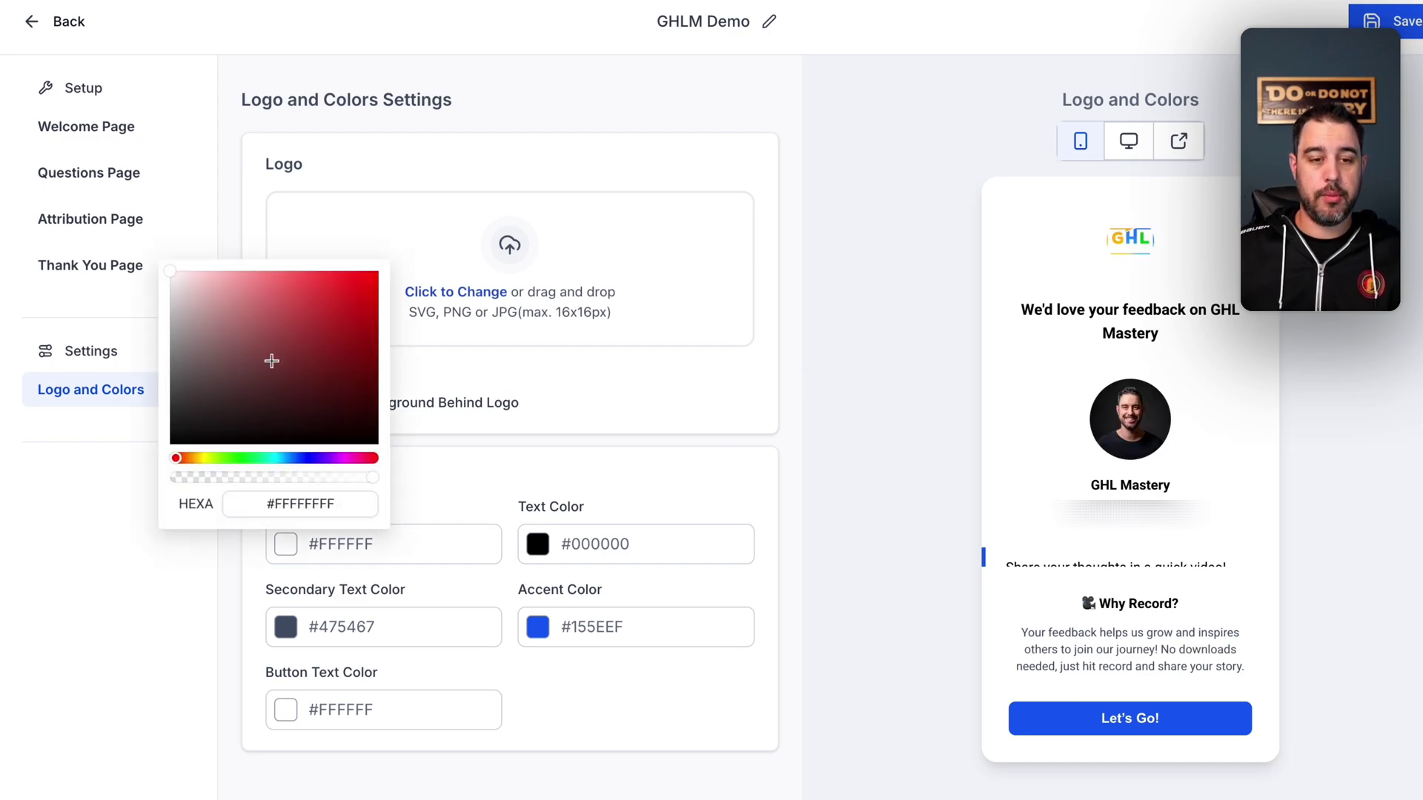
pyautogui.moveTo(270, 359); pyautogui.dragTo(171, 443)
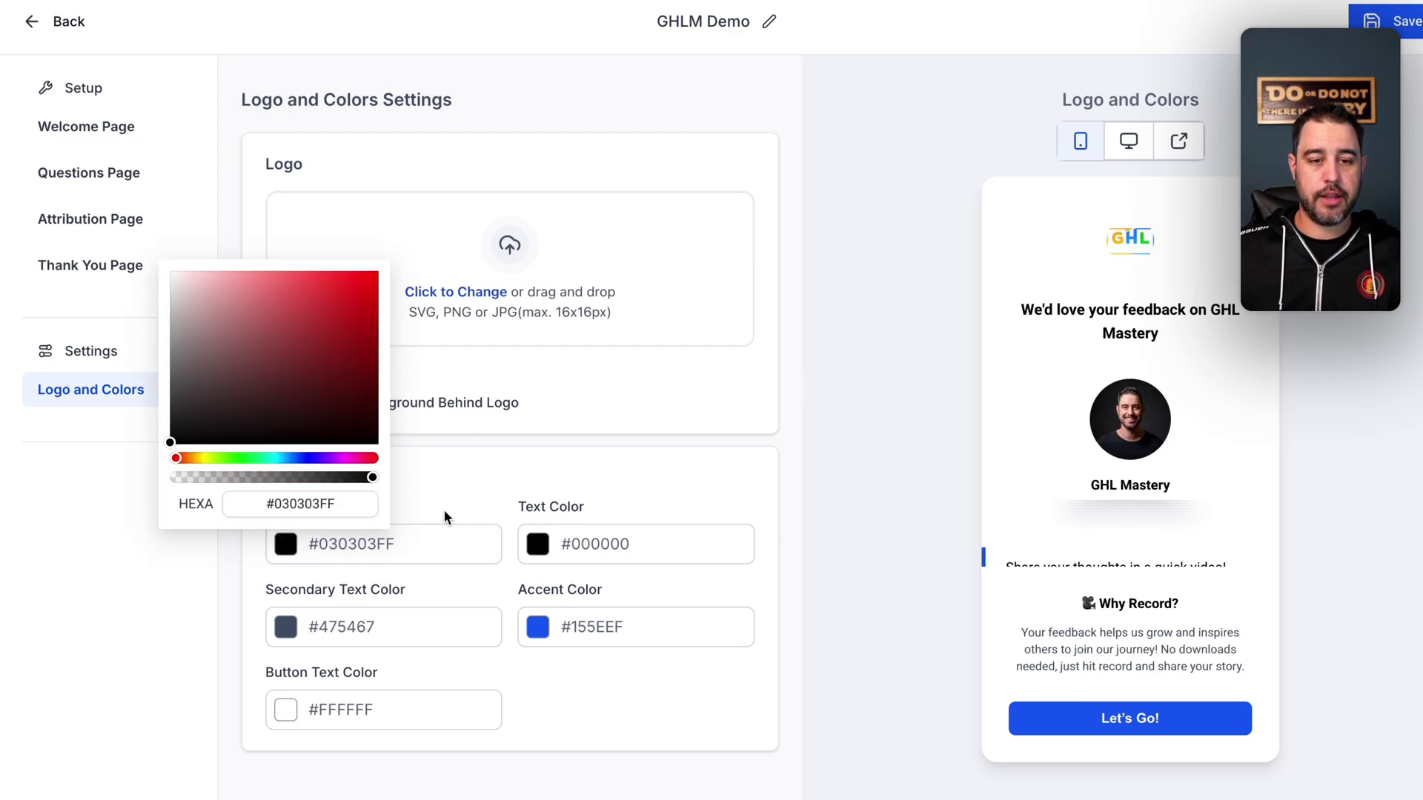
pyautogui.click(474, 511)
pyautogui.click(538, 544)
pyautogui.click(450, 406)
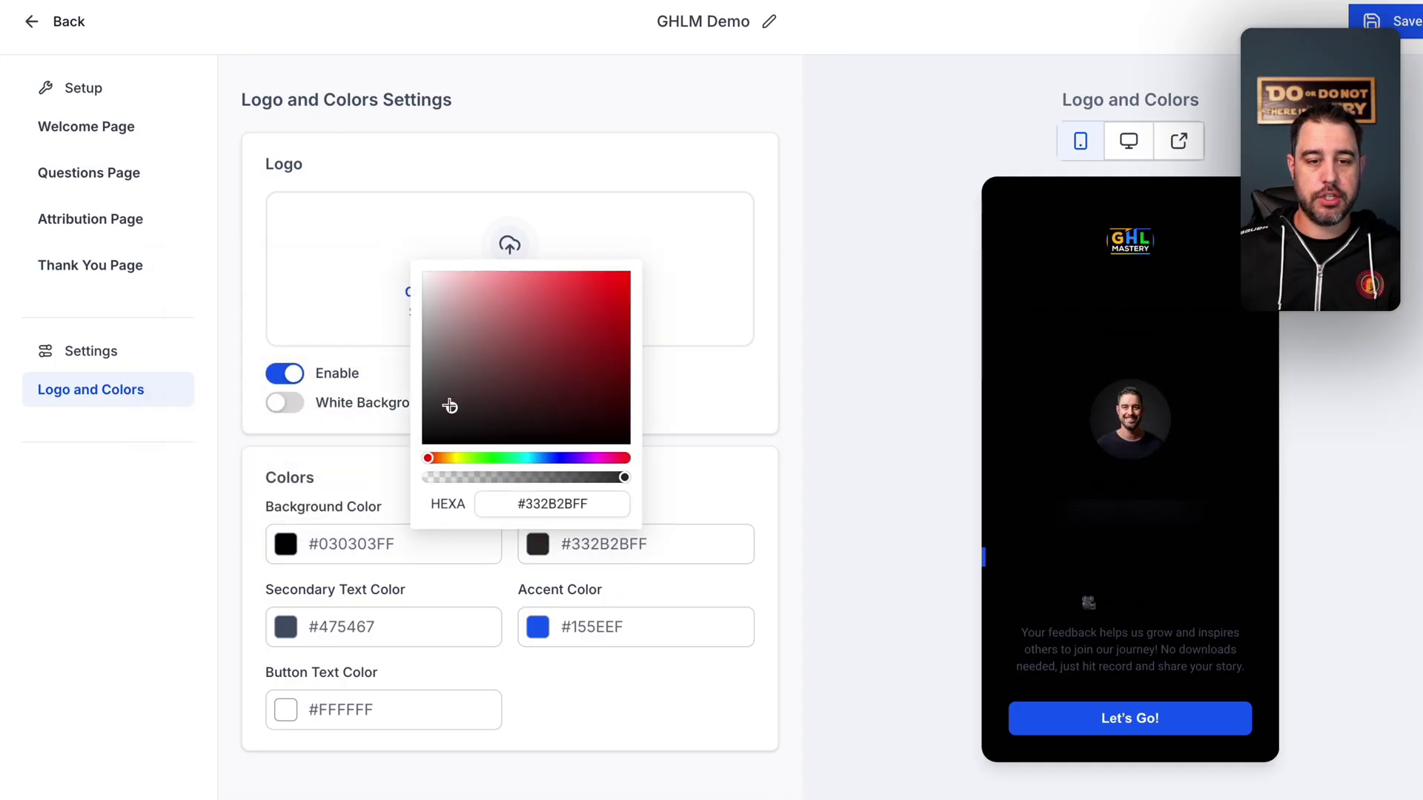
pyautogui.moveTo(450, 406); pyautogui.dragTo(416, 274)
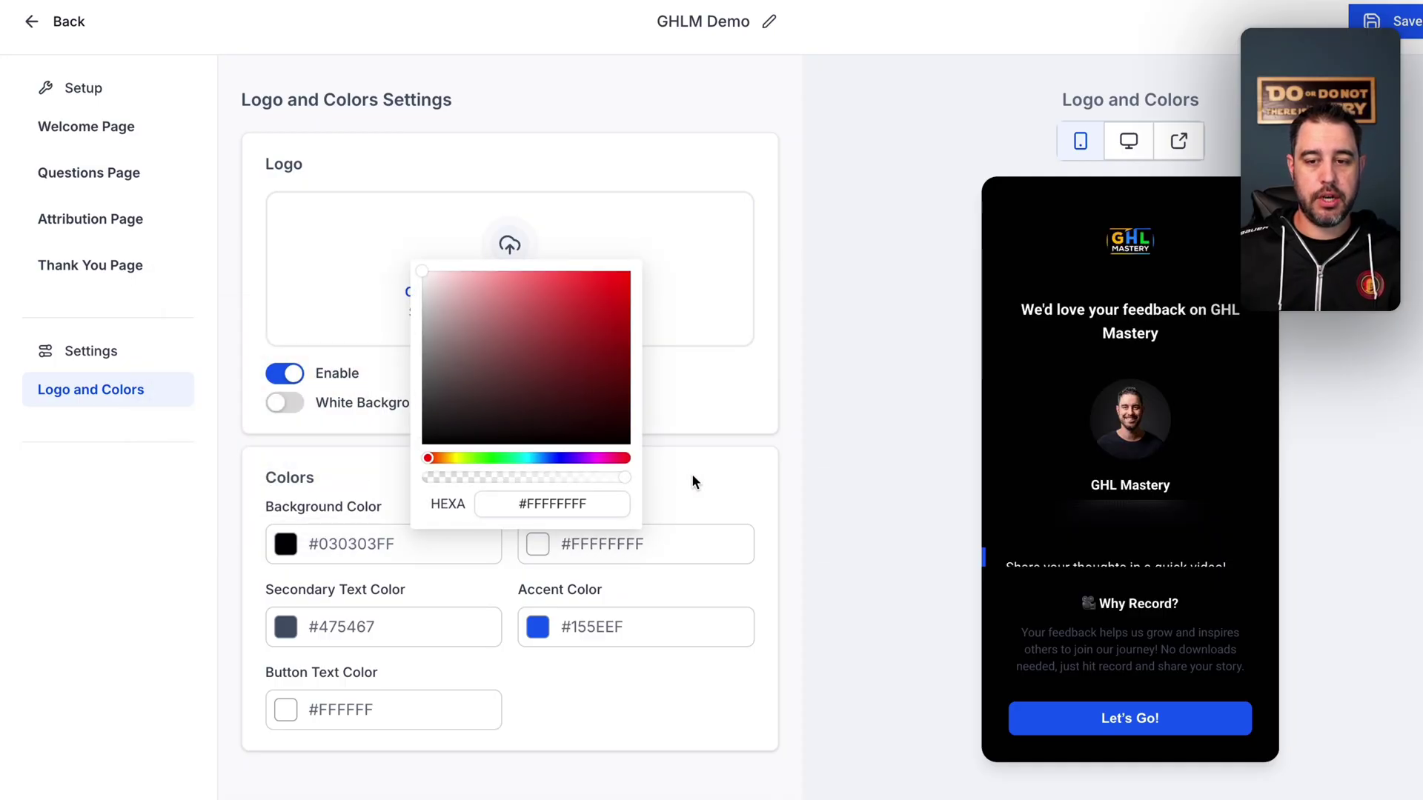
pyautogui.click(692, 474)
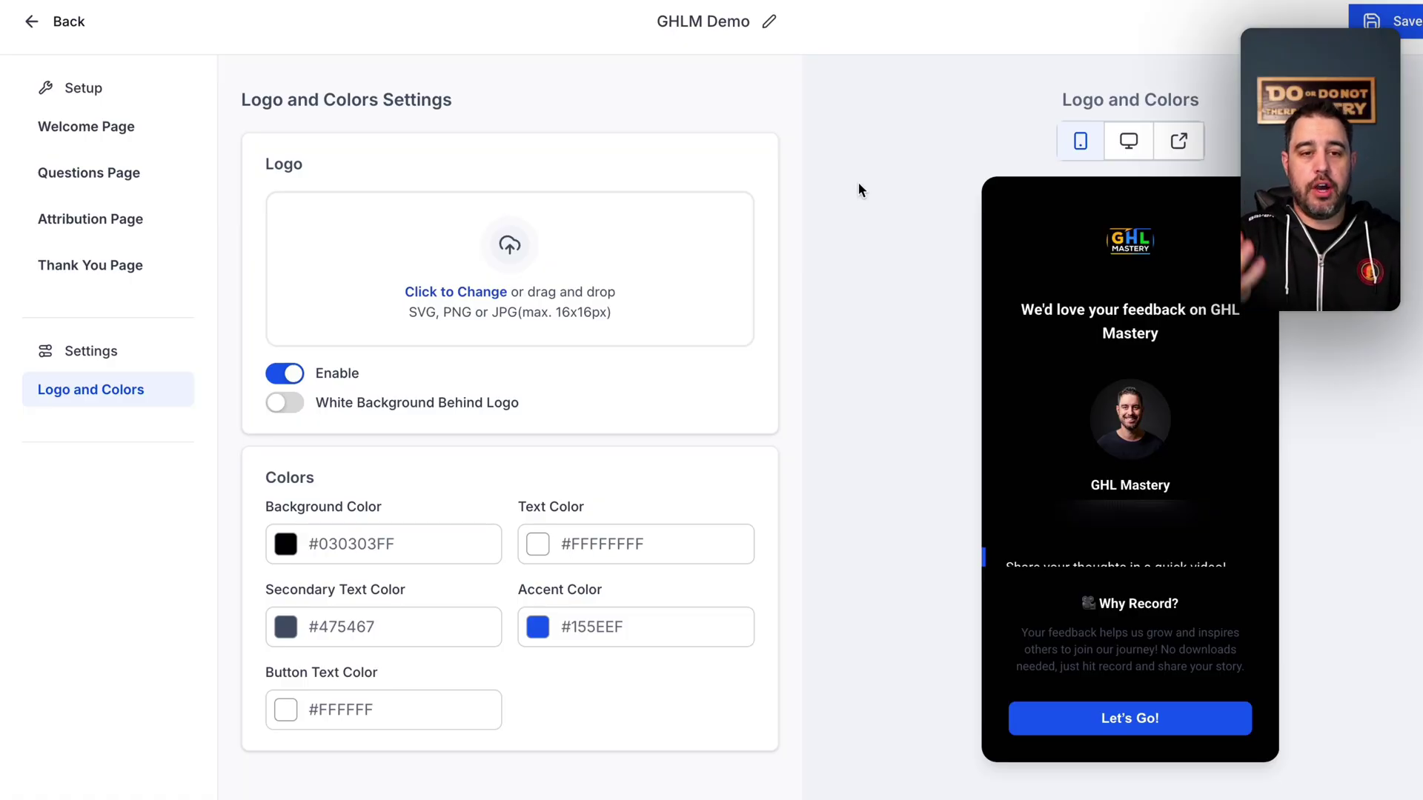
# - Return to the Video Testimonials overview and start a review request for the GHLM Demo collector
pyautogui.click(70, 25)
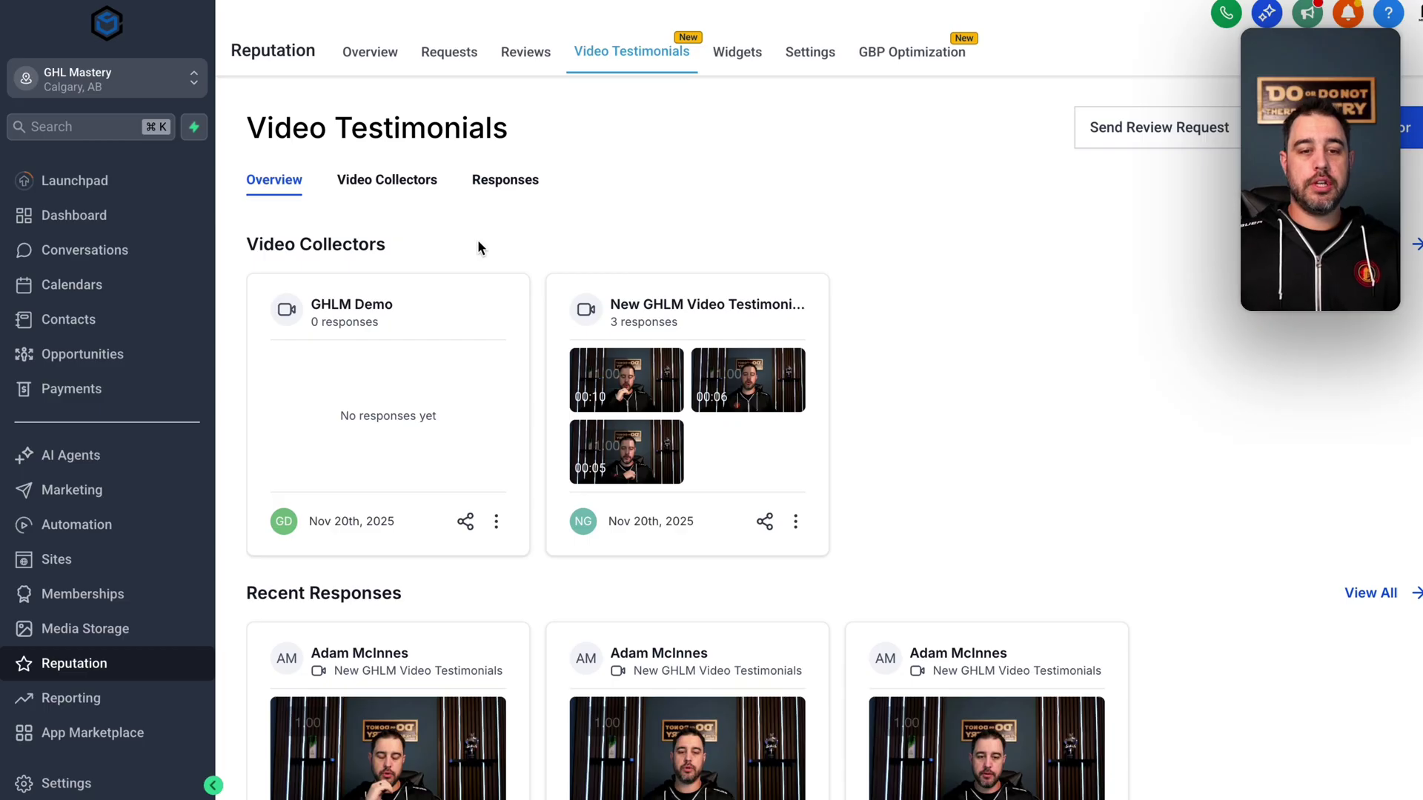
pyautogui.click(465, 521)
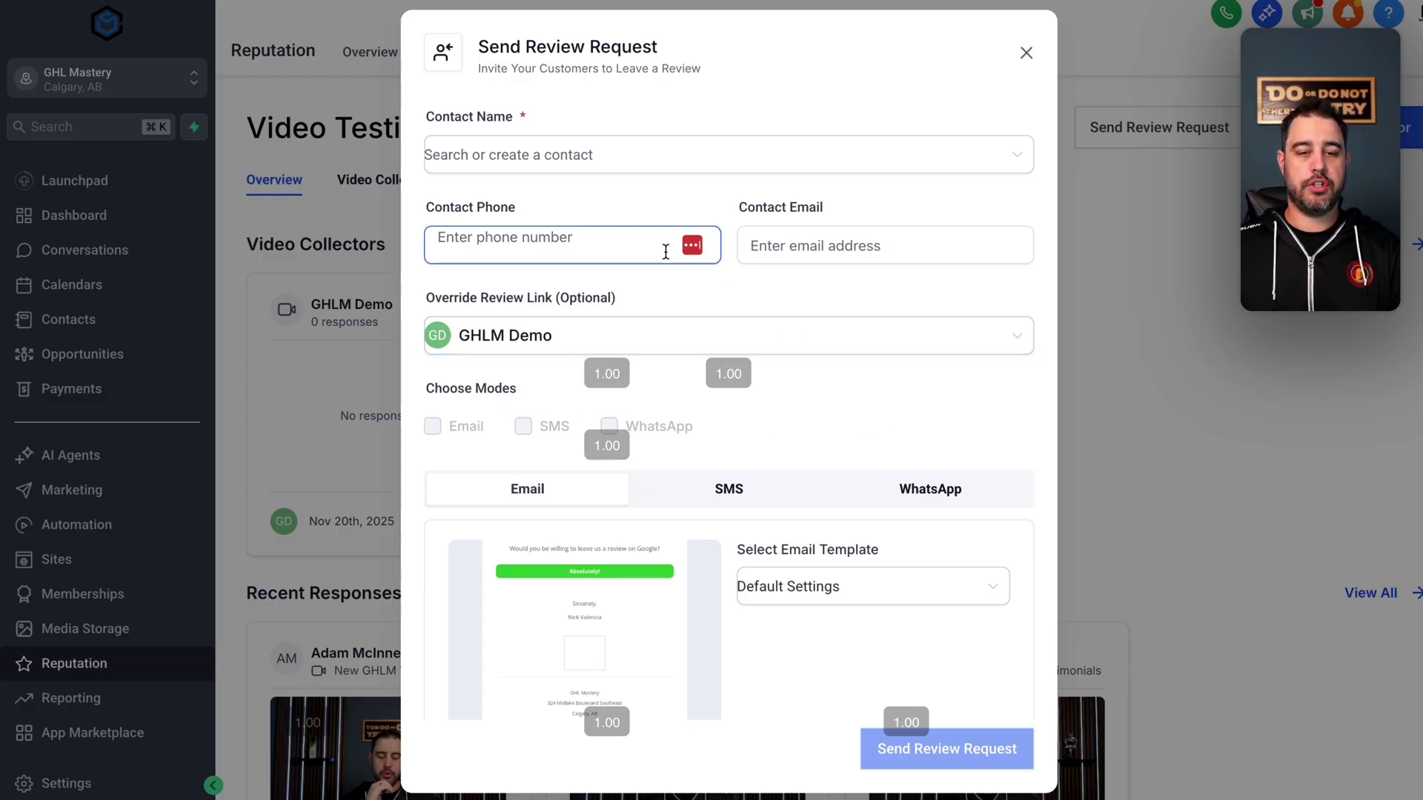
pyautogui.scroll(-1, 756, 350)
pyautogui.scroll(-3, 757, 350)
# - Preview the request's default SMS feedback message
pyautogui.moveTo(586, 517)
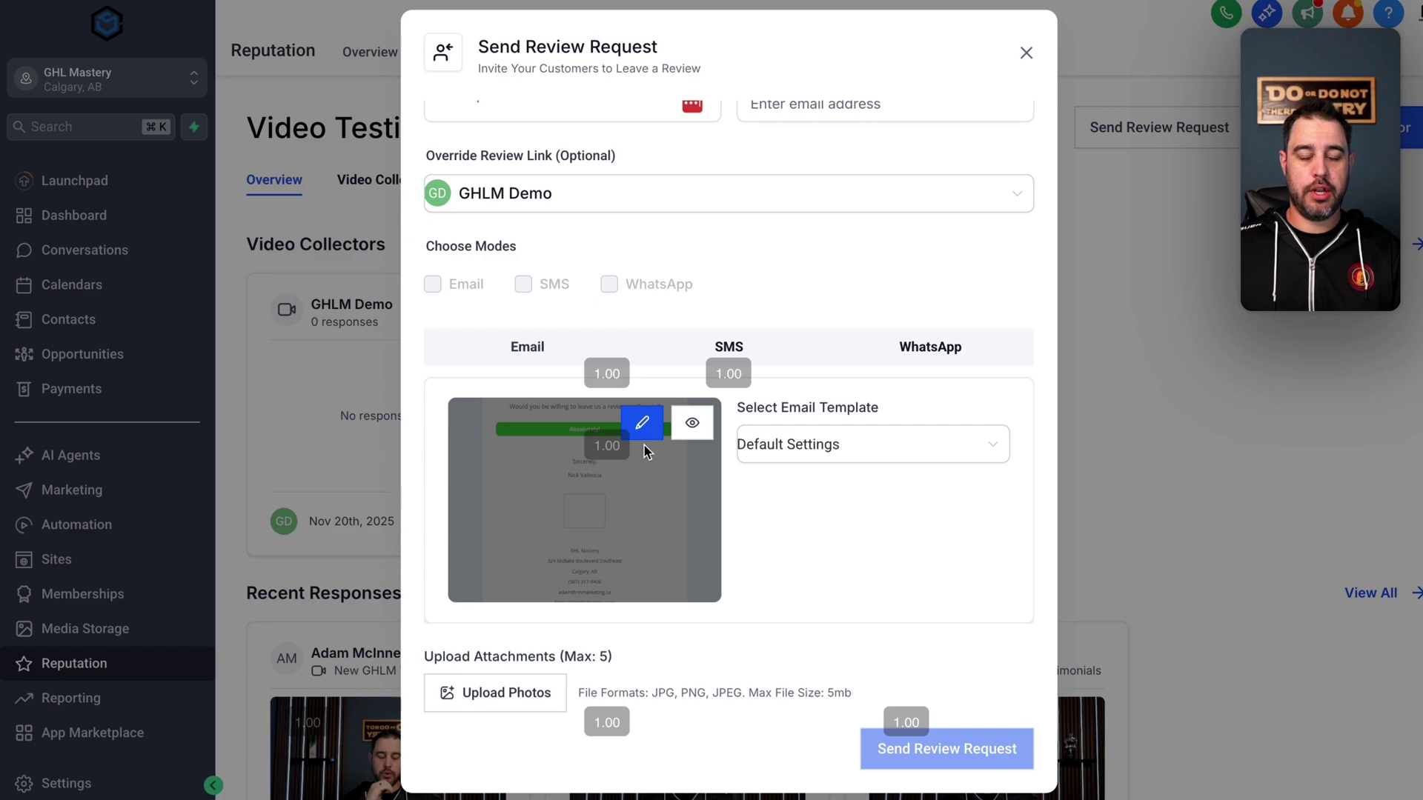
pyautogui.click(729, 346)
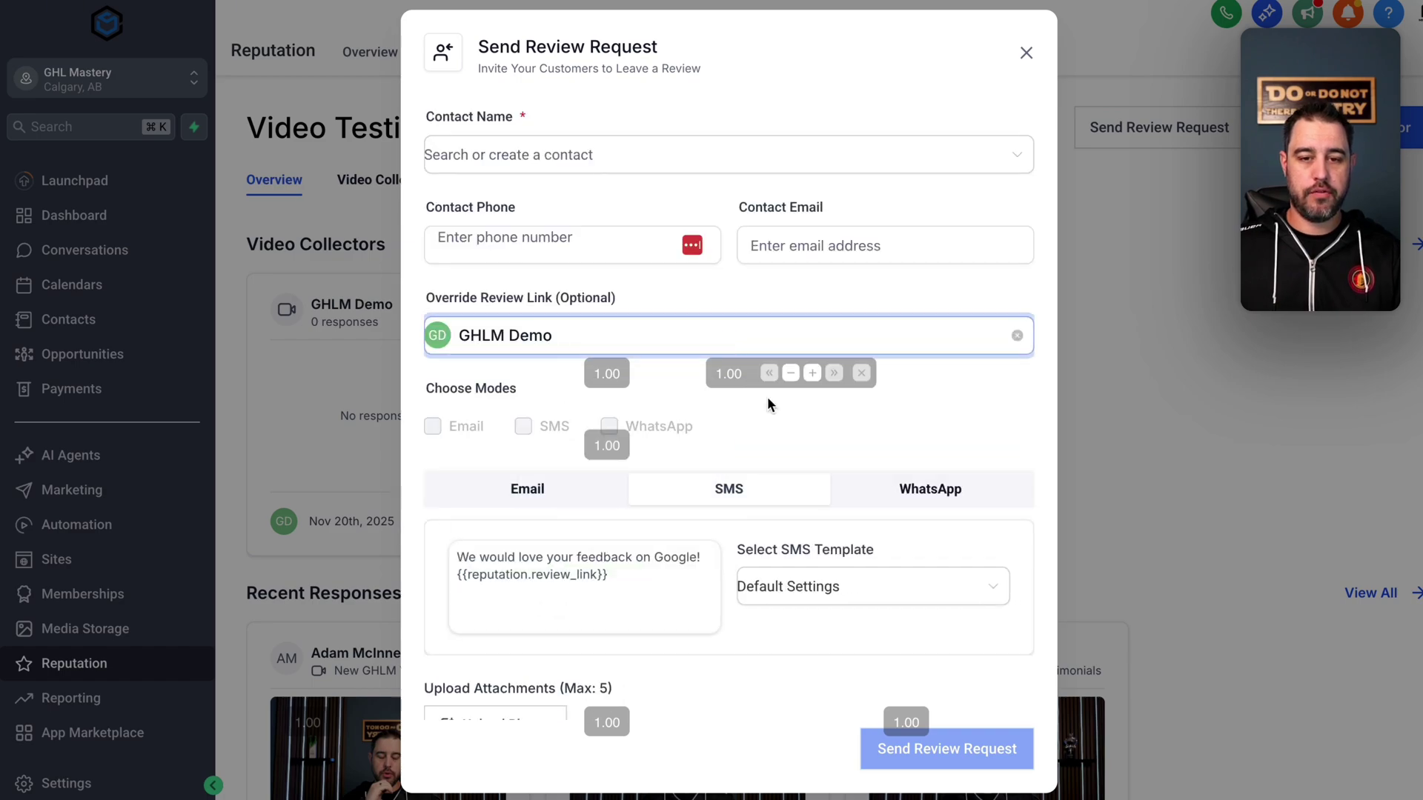
pyautogui.scroll(-1, 712, 597)
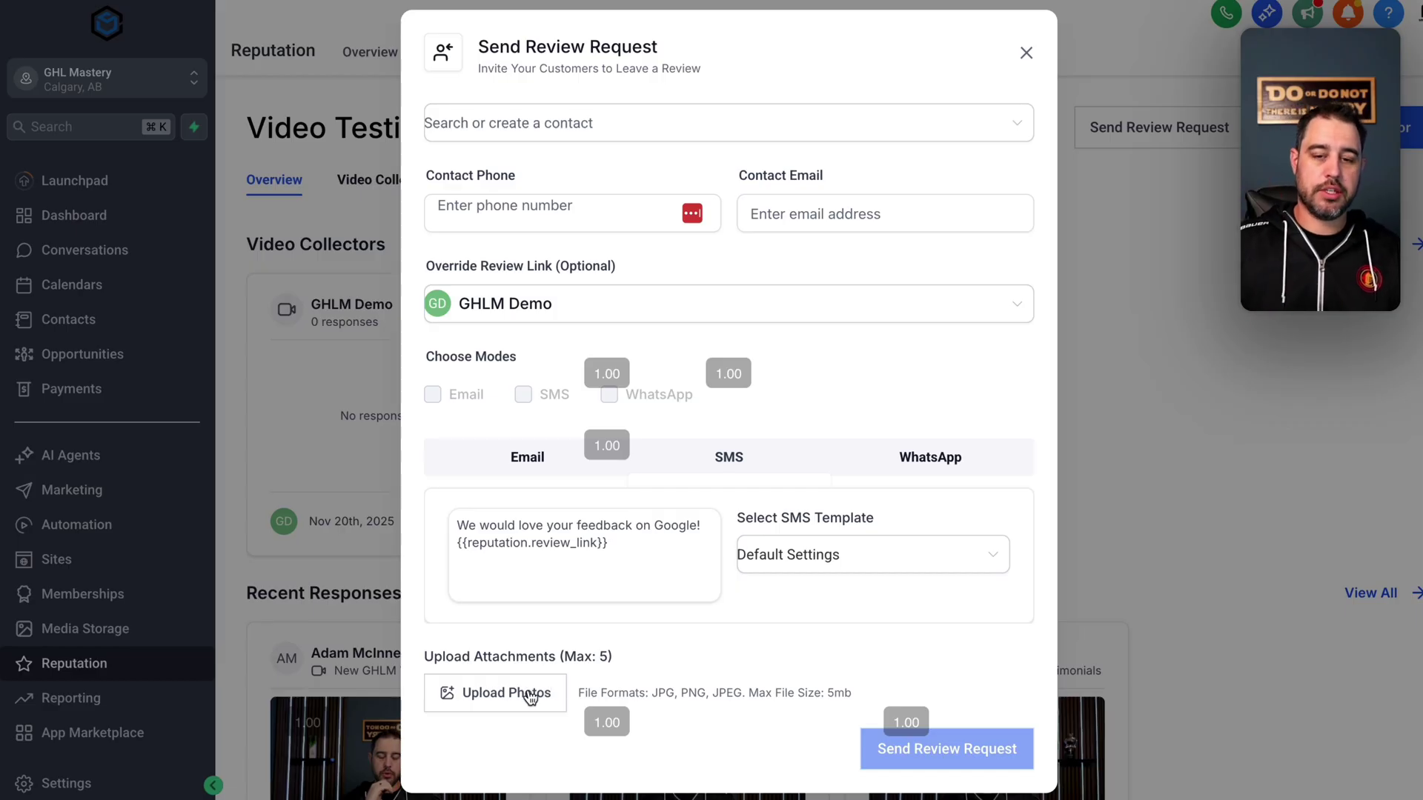
pyautogui.scroll(1, 711, 452)
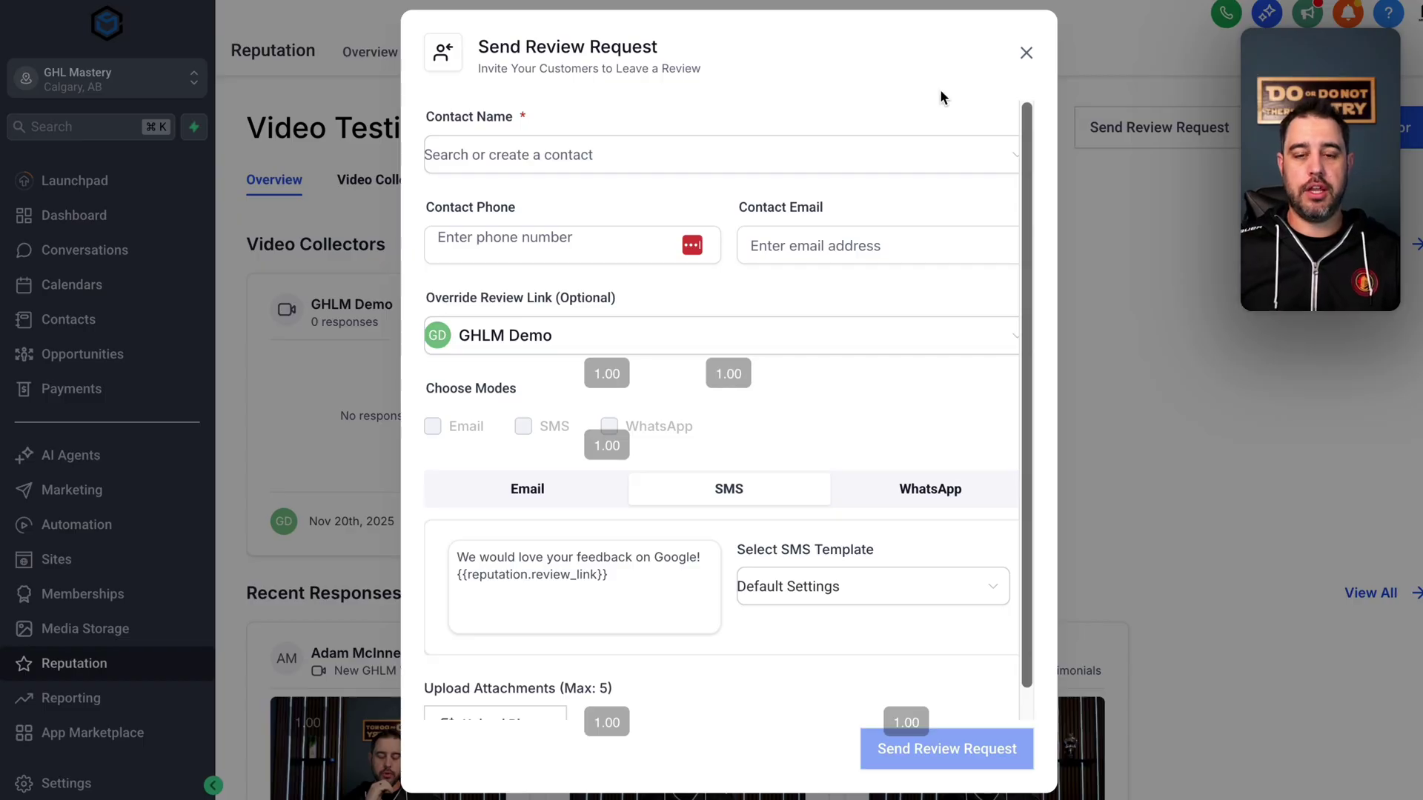
# - Close the Send Review Request dialog and scroll down to the overview's Recent Responses
pyautogui.click(1024, 54)
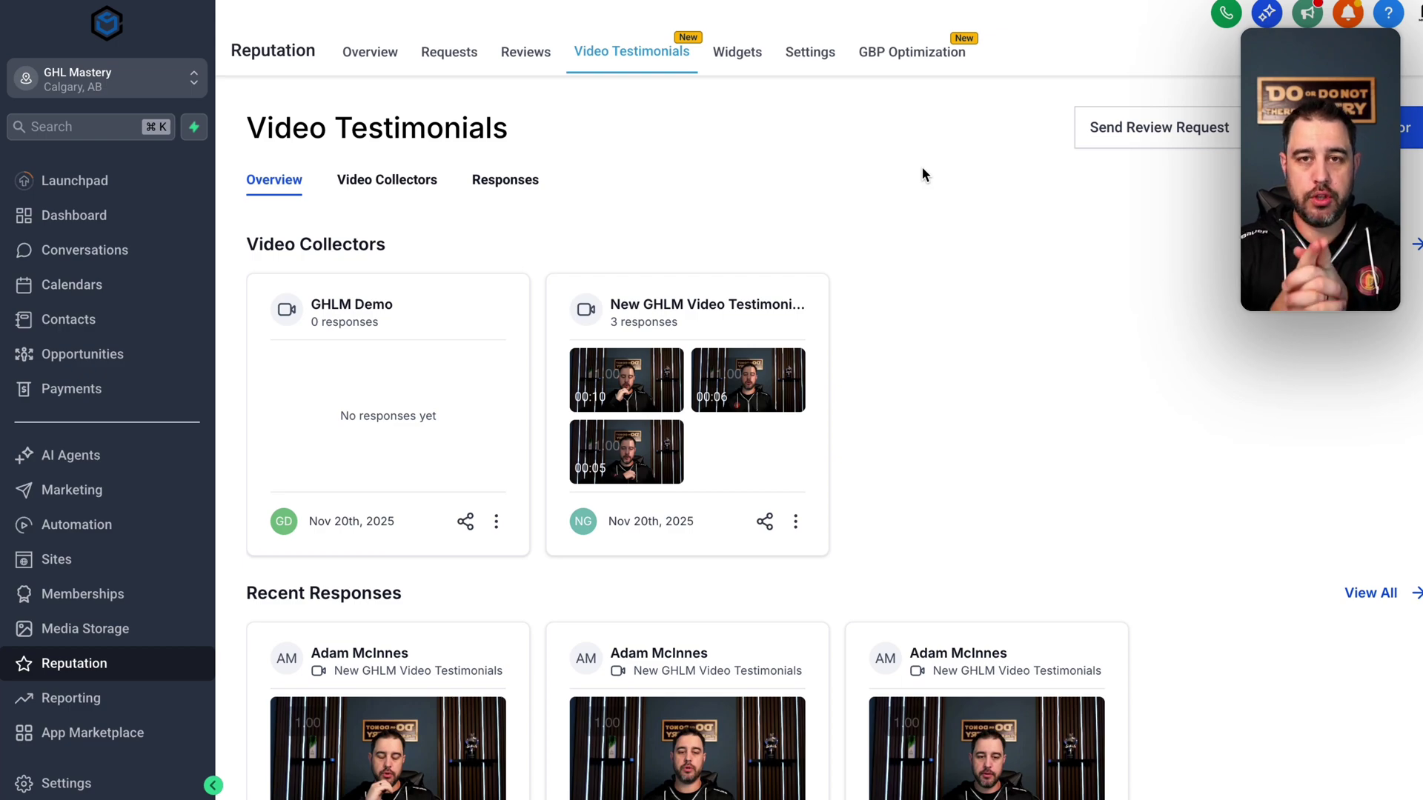
pyautogui.scroll(-1, 860, 337)
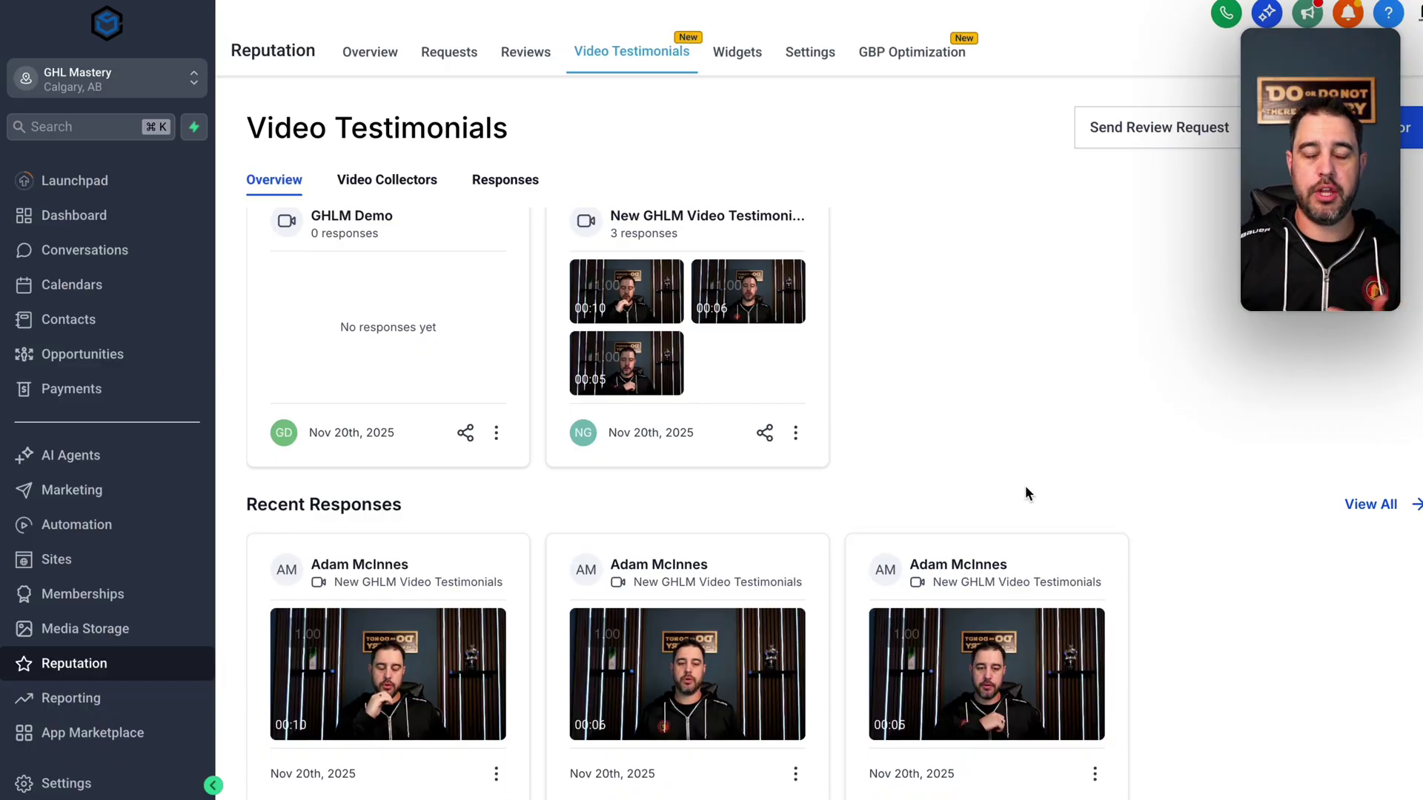
# - Open the details of the first response collected by New GHLM Video Testimonials
pyautogui.click(795, 433)
pyautogui.click(771, 321)
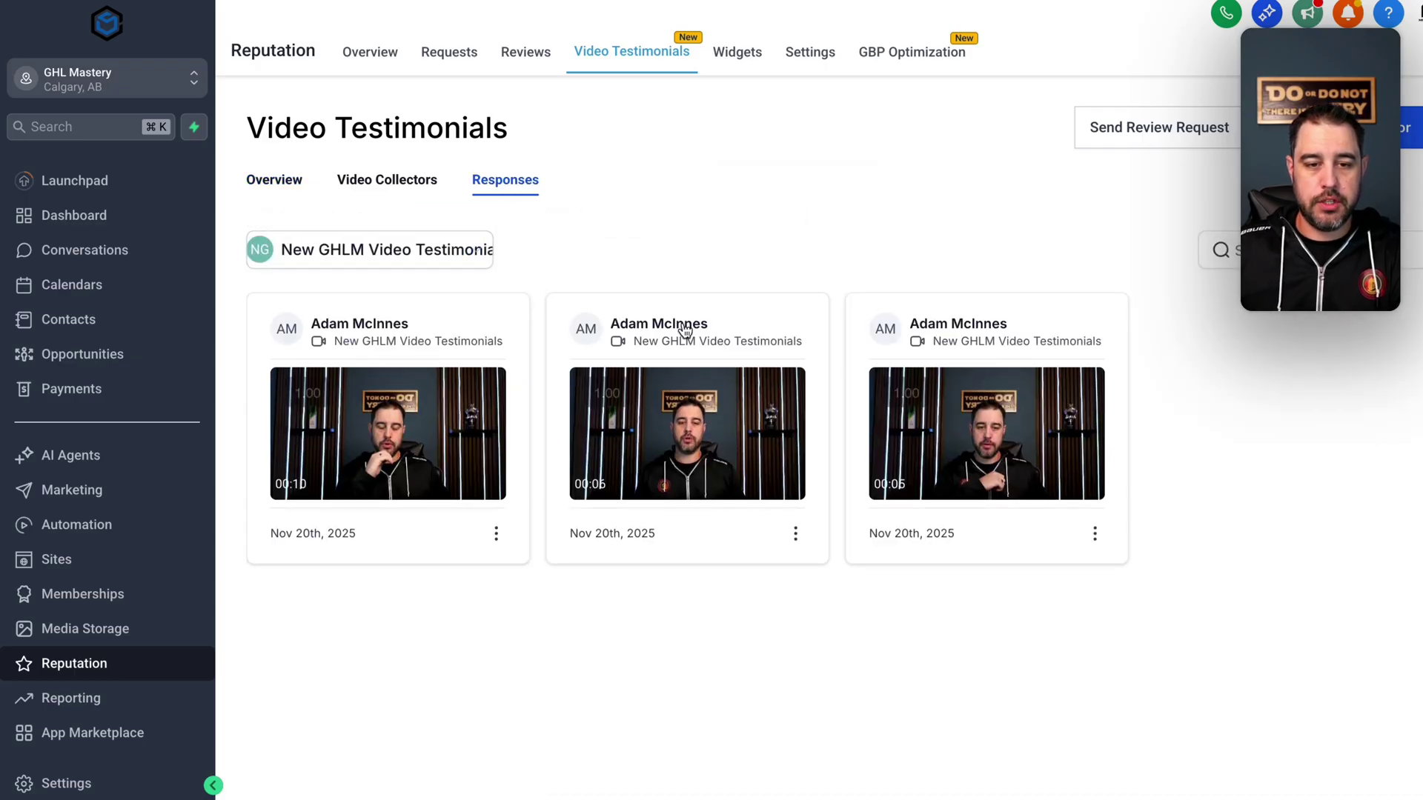
pyautogui.click(496, 533)
pyautogui.click(481, 454)
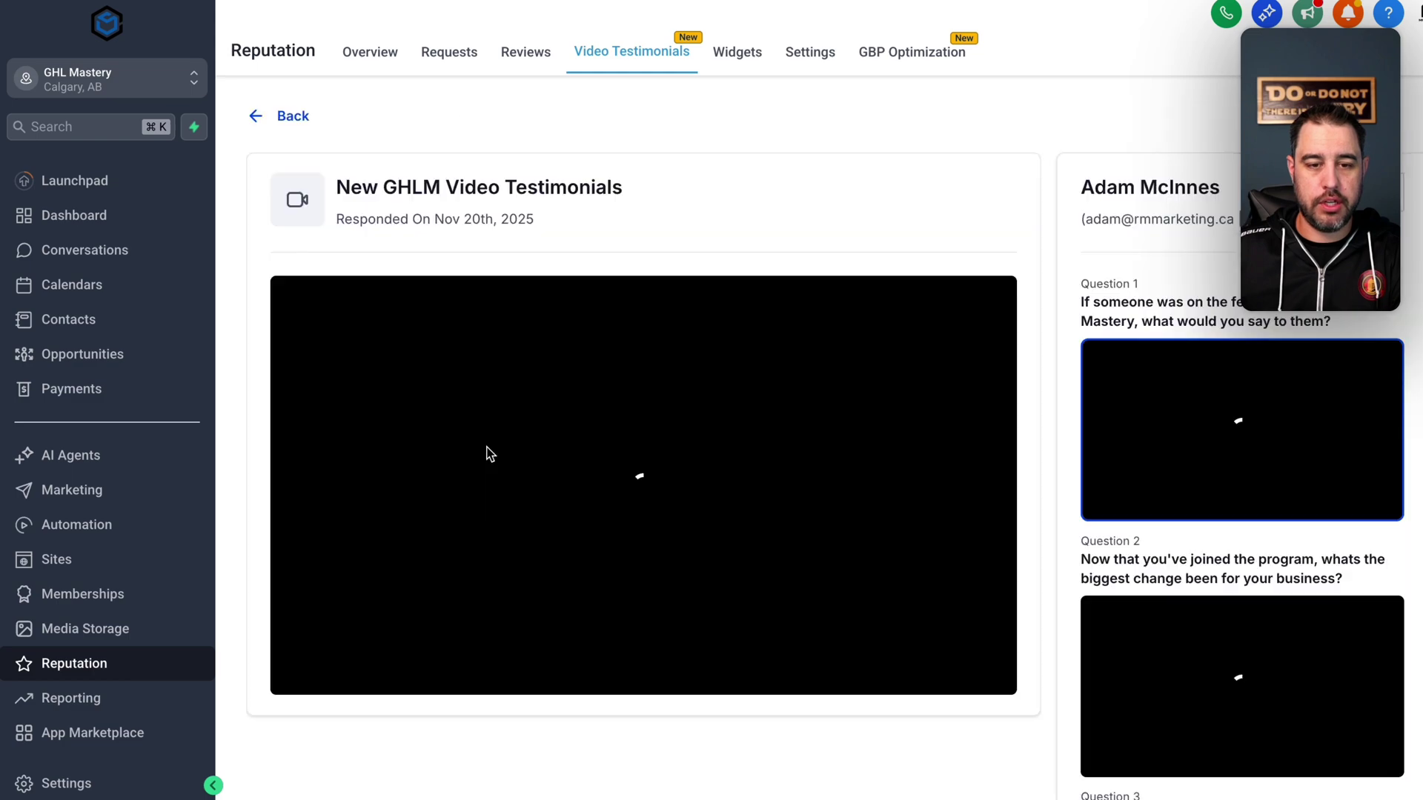
# - Review the response's videos, then go back to the list of three responses
pyautogui.scroll(-3, 1205, 443)
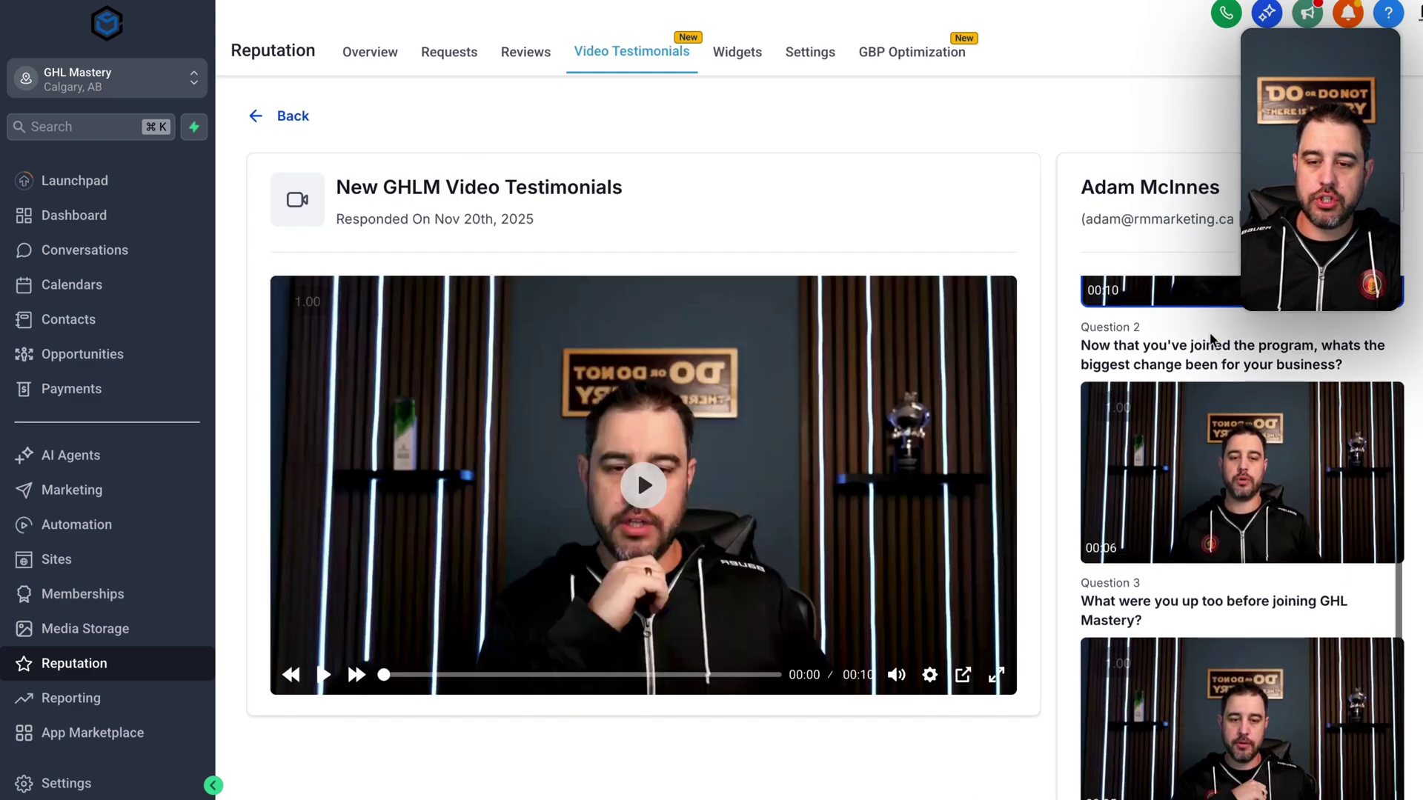
pyautogui.scroll(3, 1212, 339)
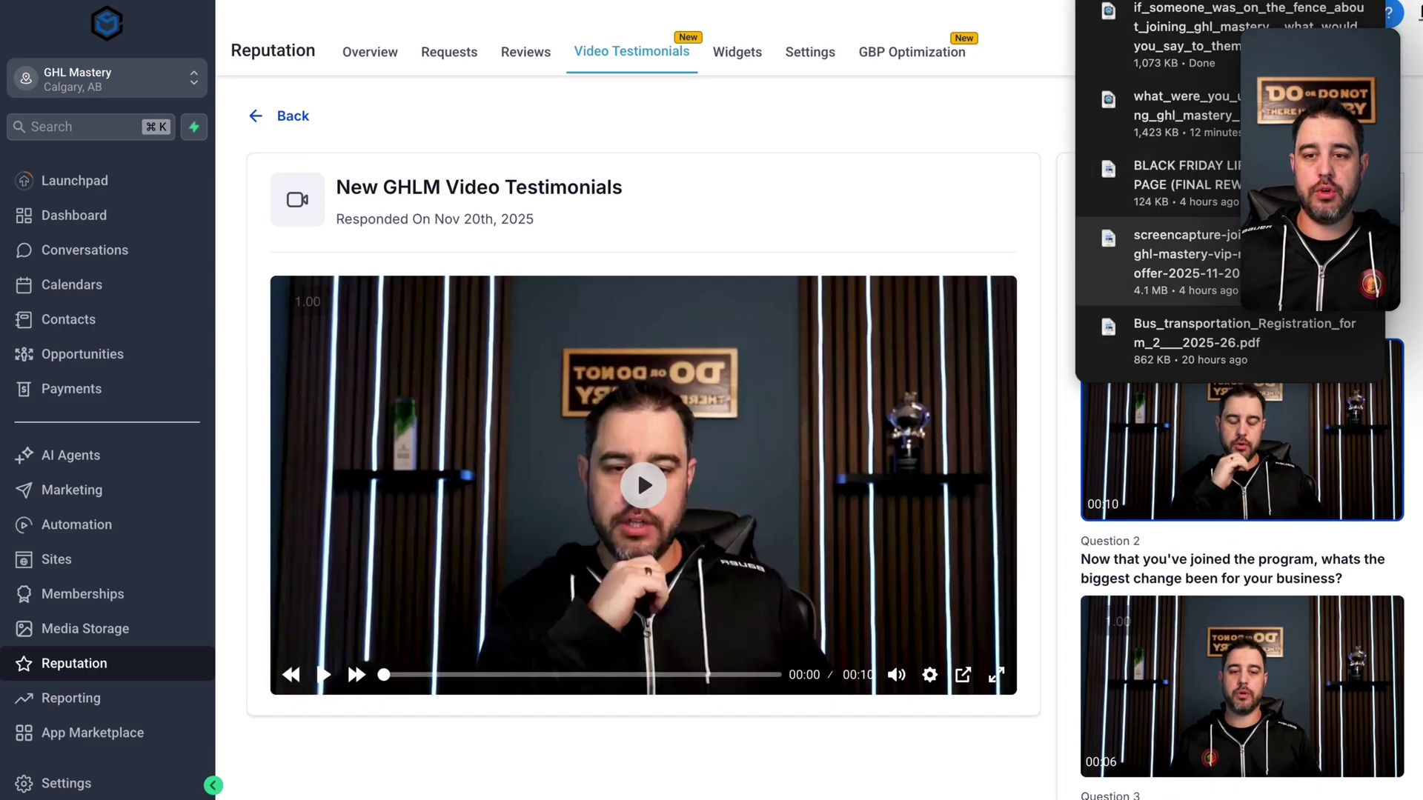
pyautogui.click(1040, 143)
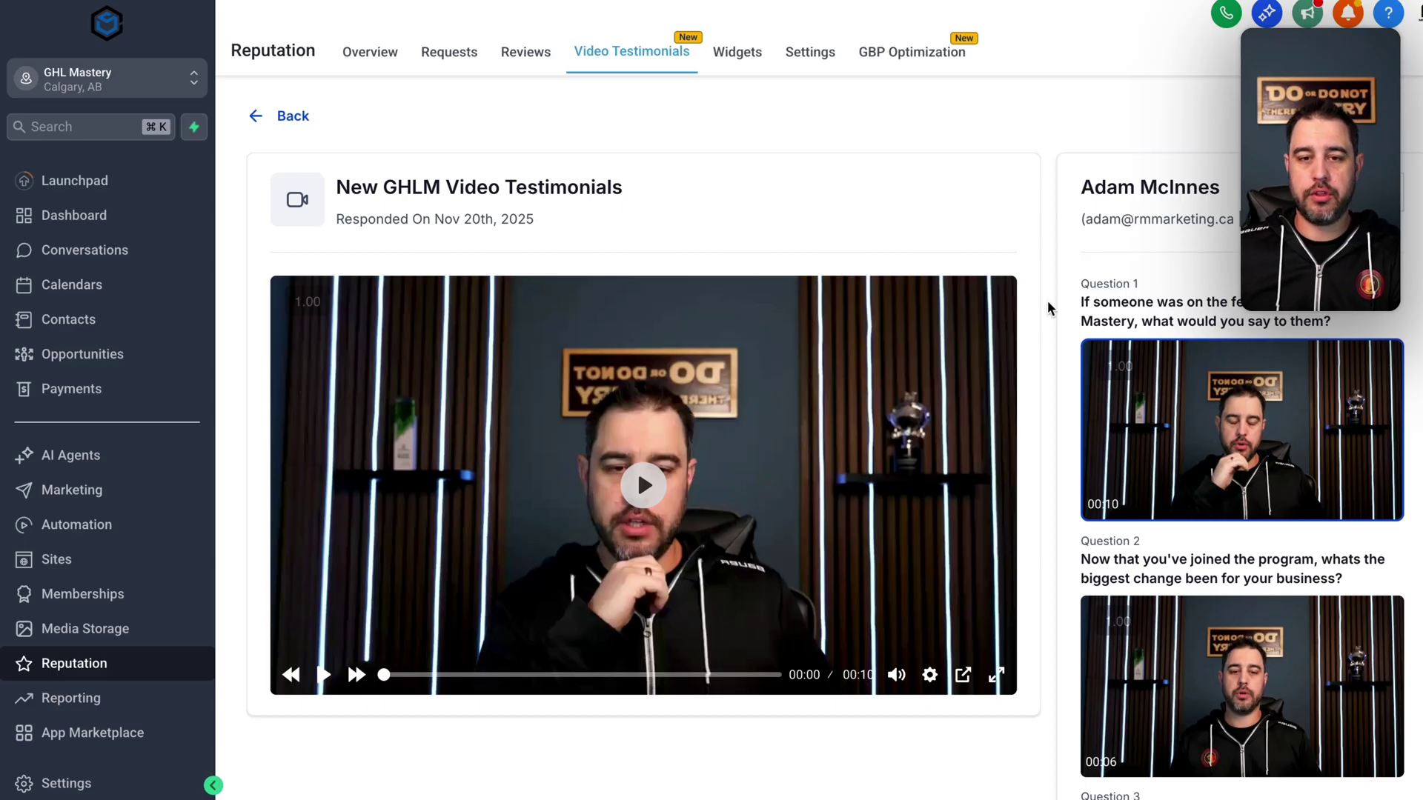
pyautogui.click(273, 117)
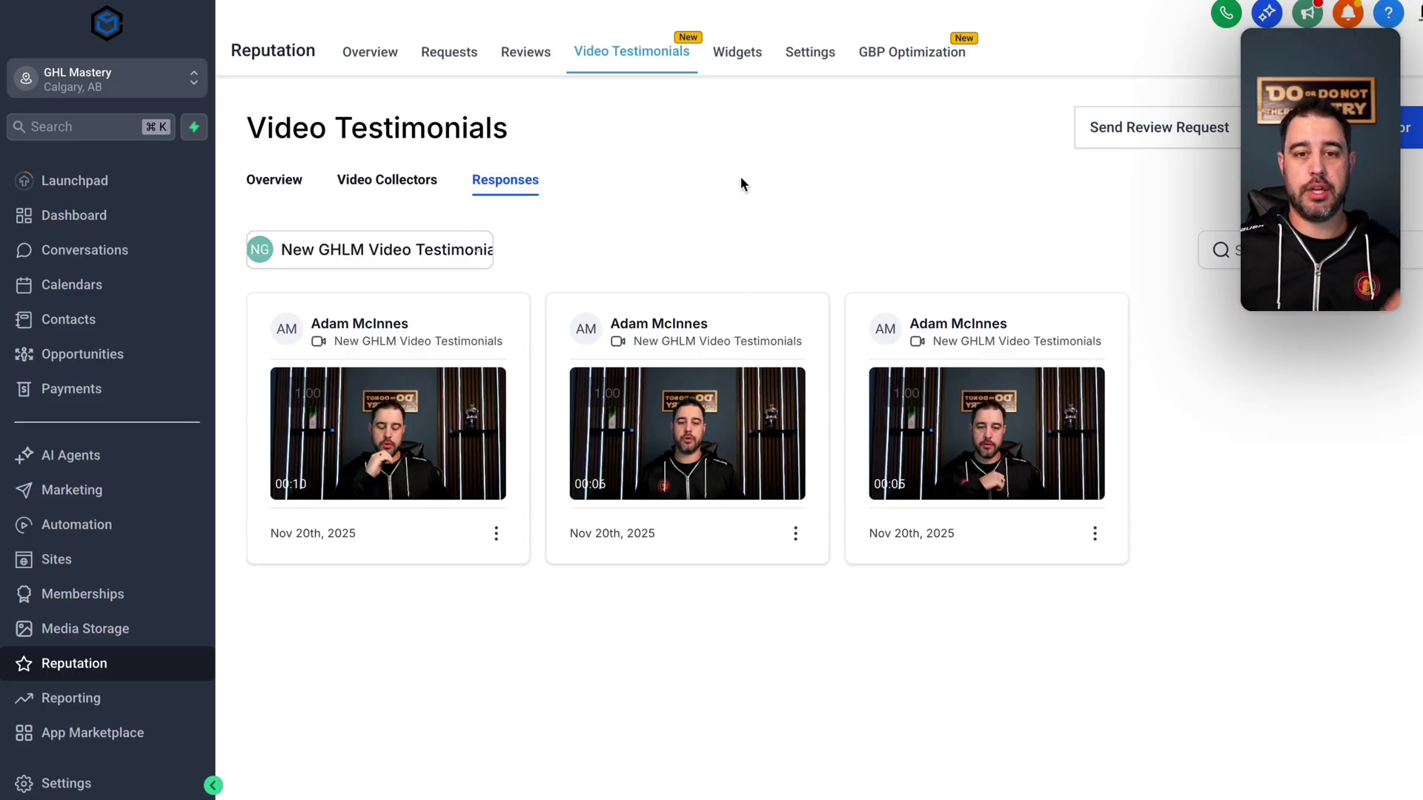
# - Create a new review widget with Review Type set to Video Testimonials
pyautogui.click(737, 54)
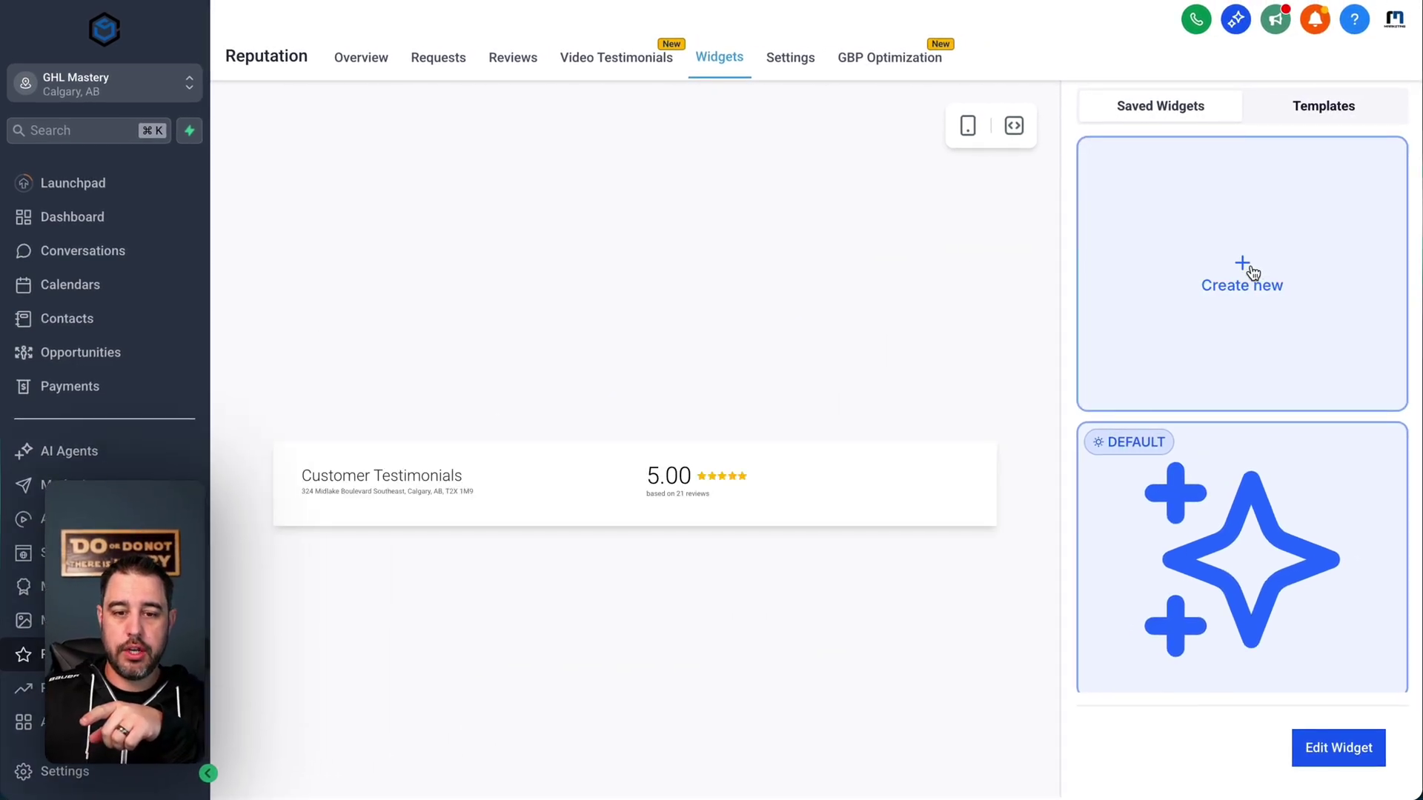
pyautogui.click(1251, 267)
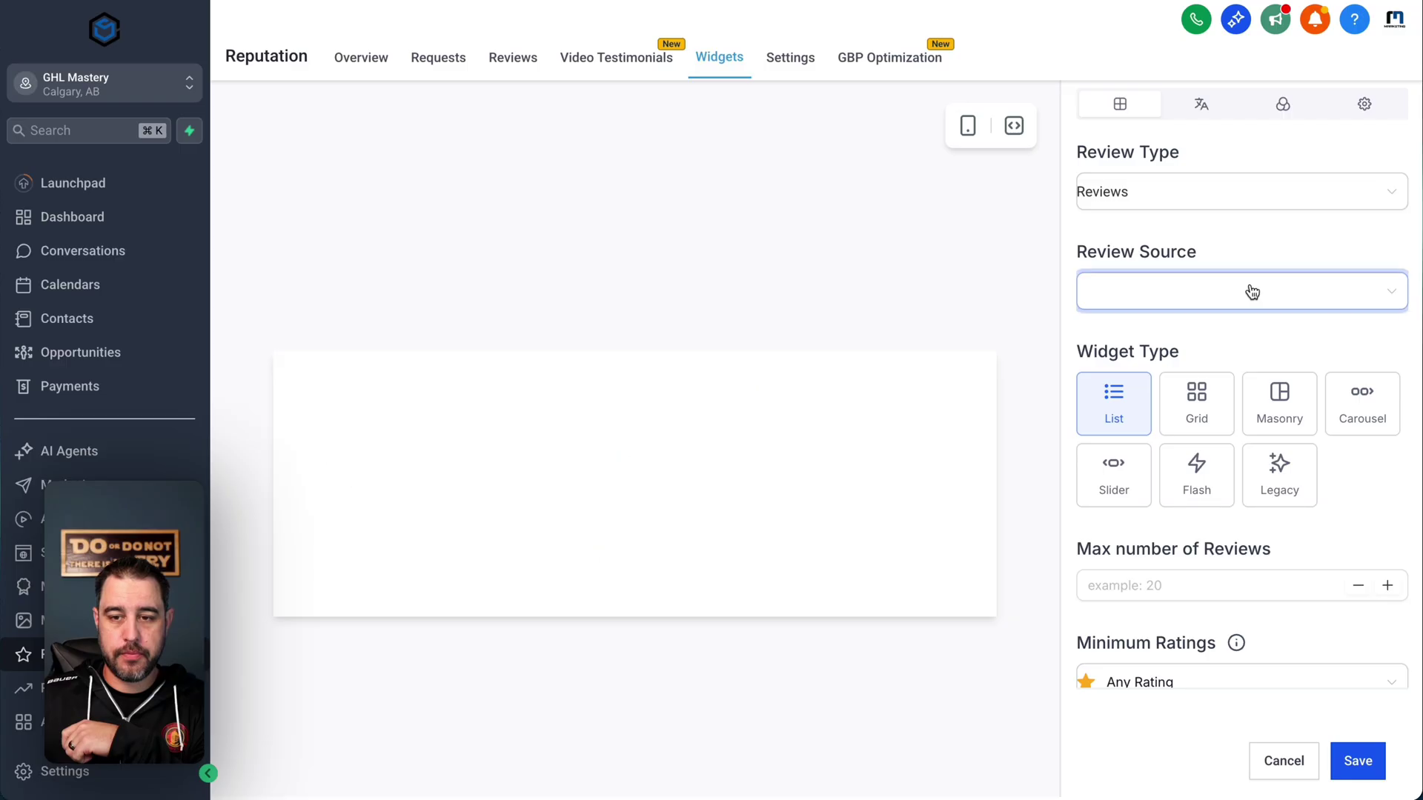
pyautogui.click(1220, 206)
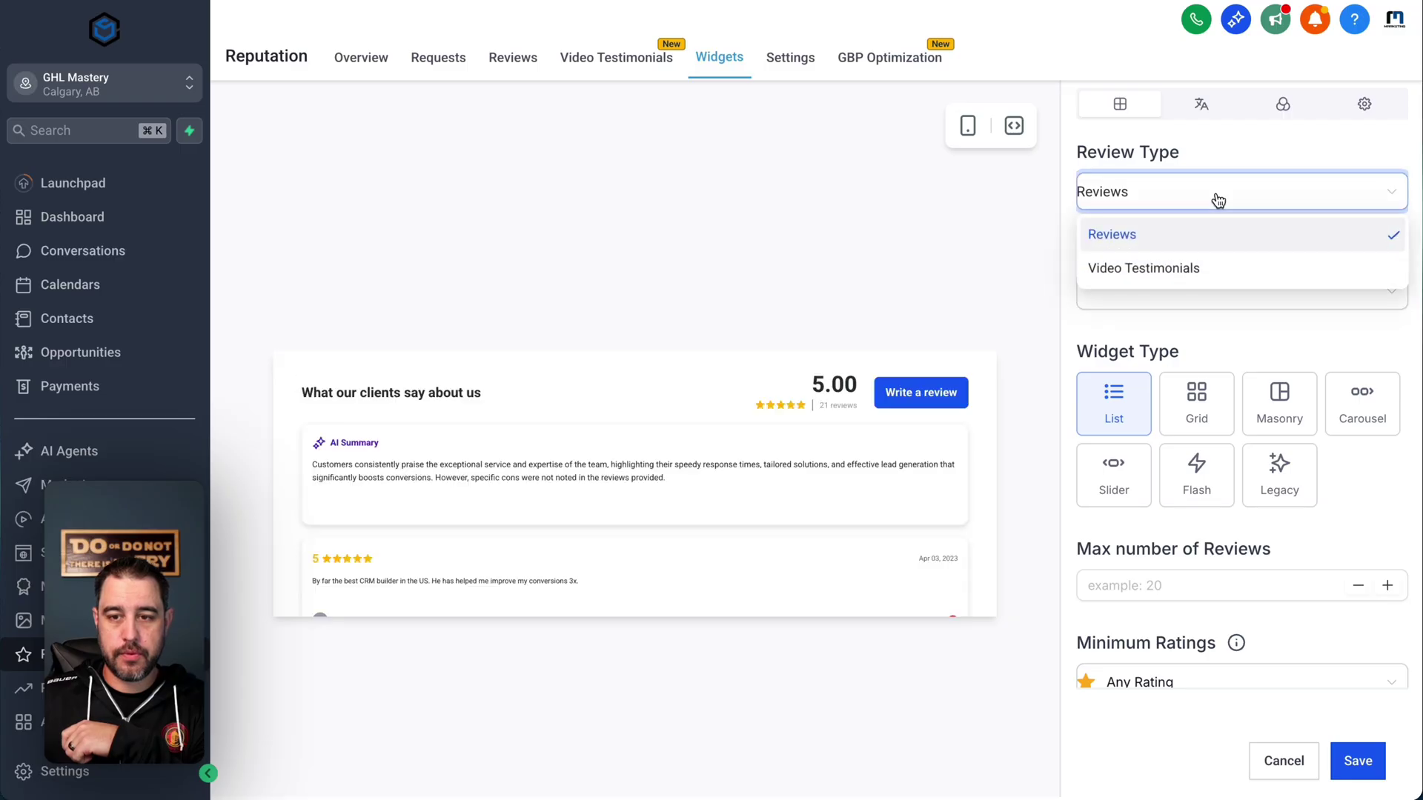
pyautogui.click(1169, 271)
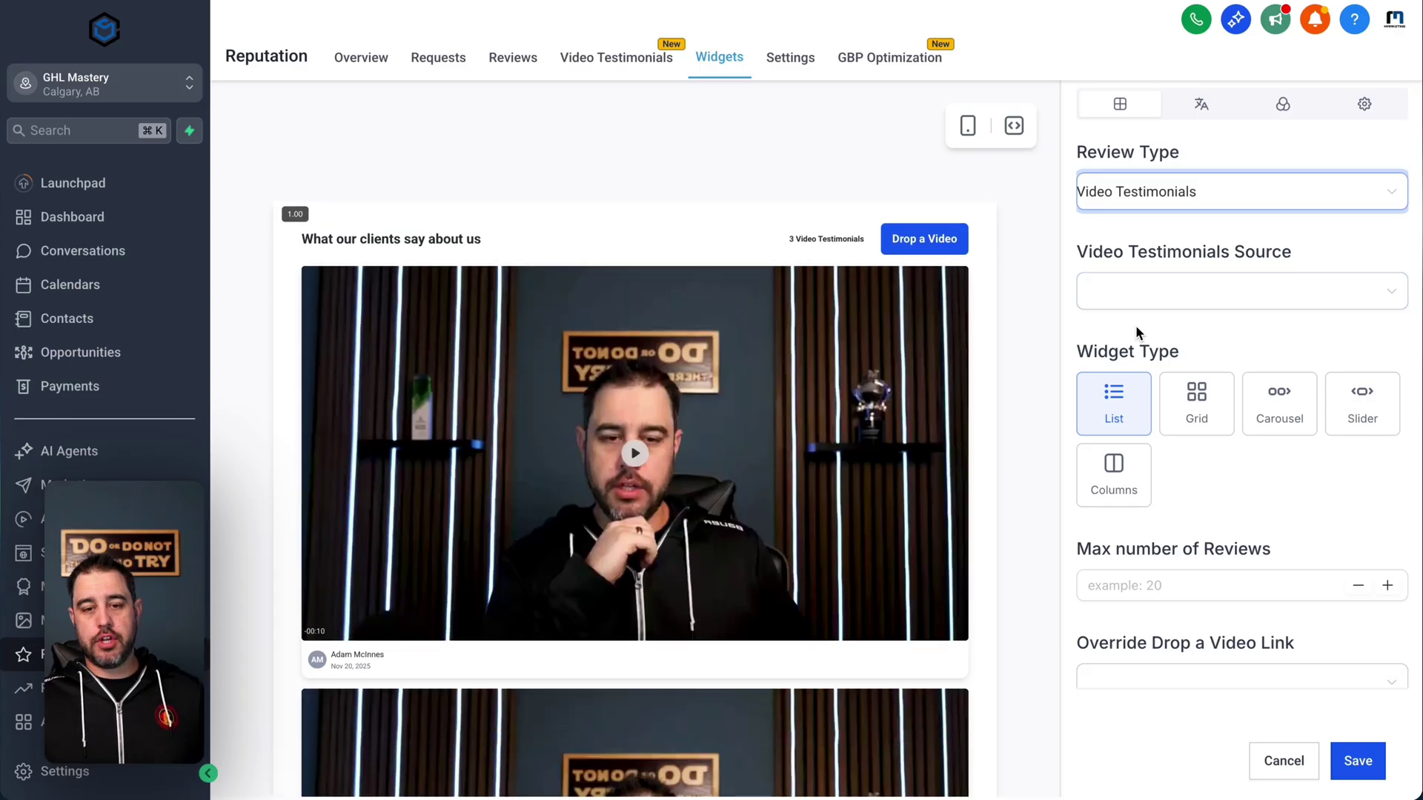
# - Limit the widget to a maximum of 1 review, leaving the drop-a-video link unset
pyautogui.scroll(-1, 1139, 332)
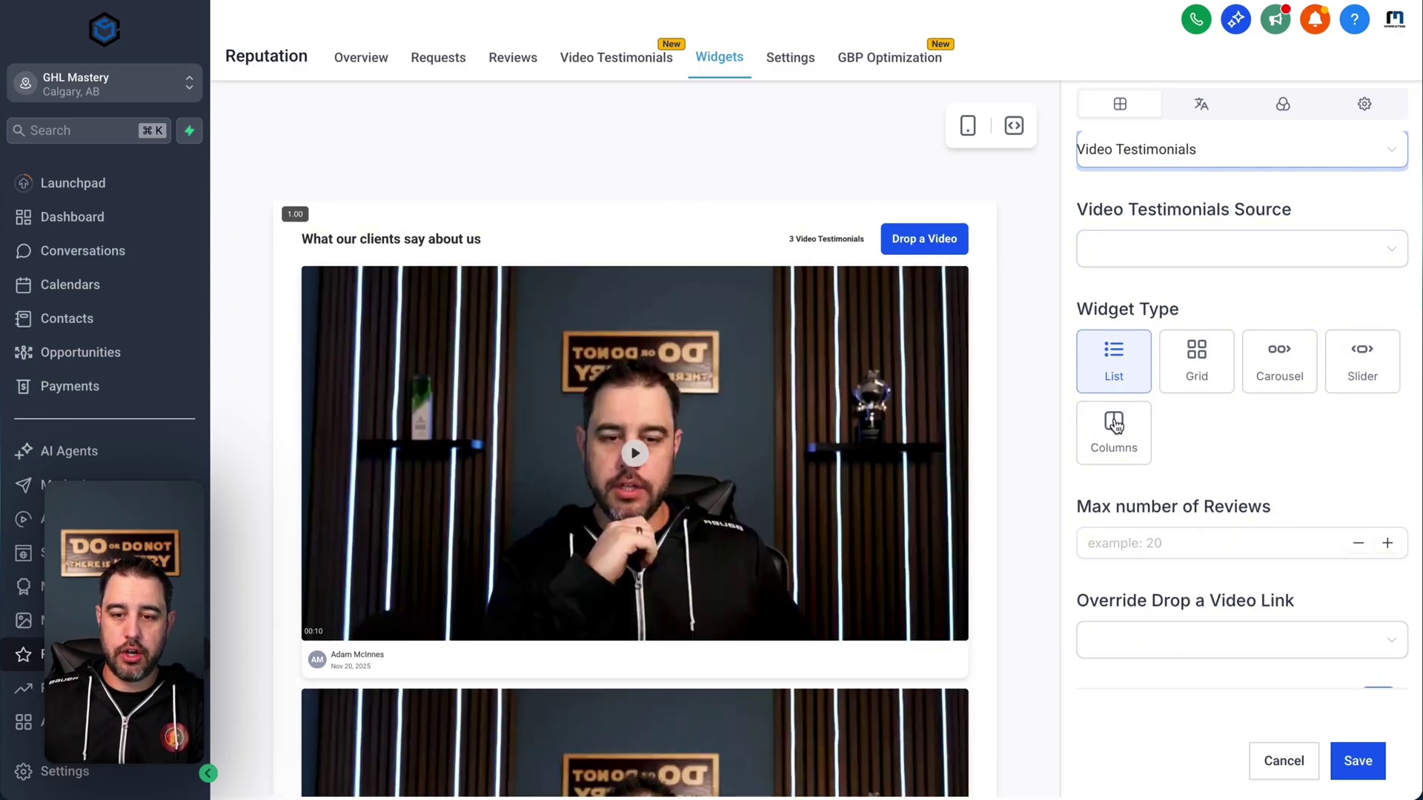
pyautogui.scroll(-1, 1116, 426)
pyautogui.click(1164, 510)
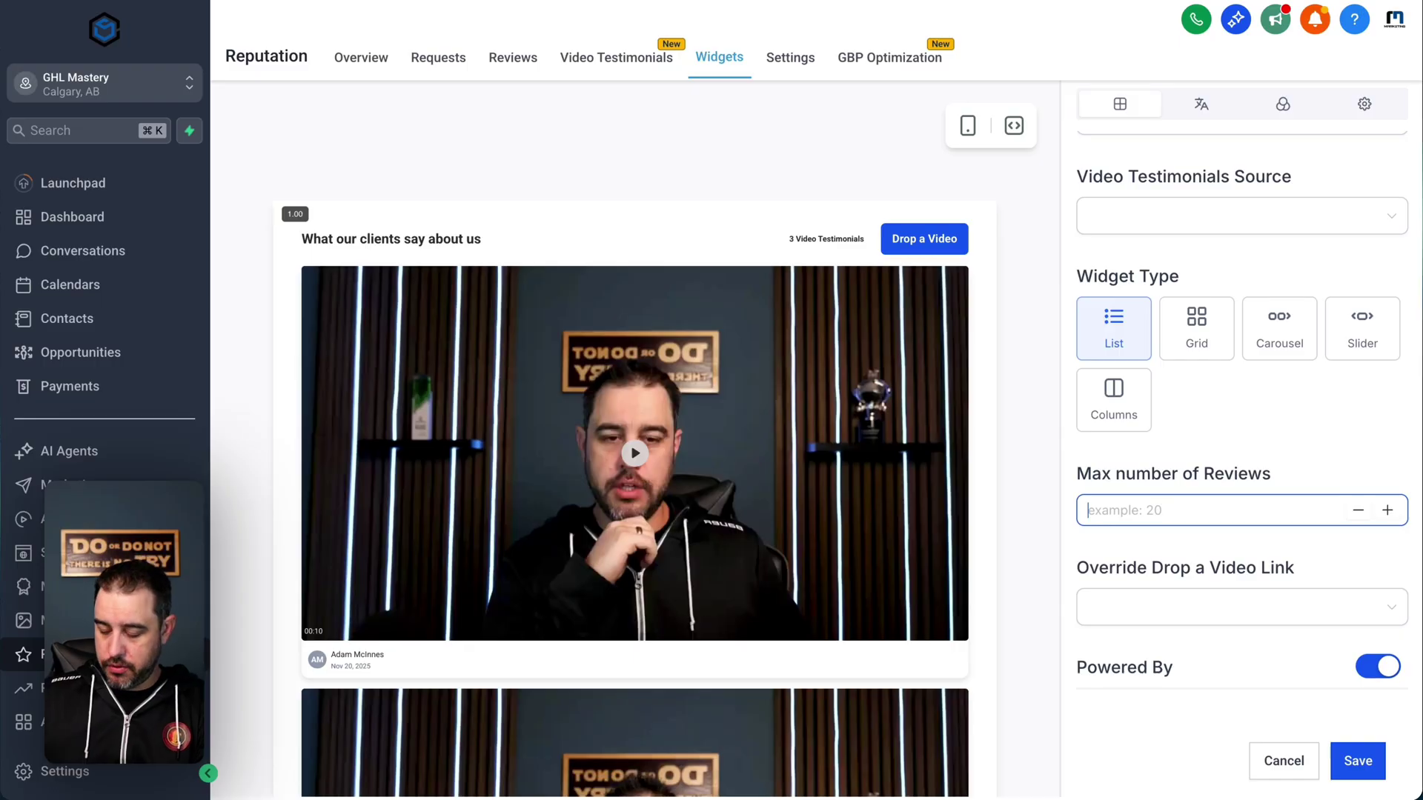
pyautogui.write('1')
pyautogui.click(1192, 474)
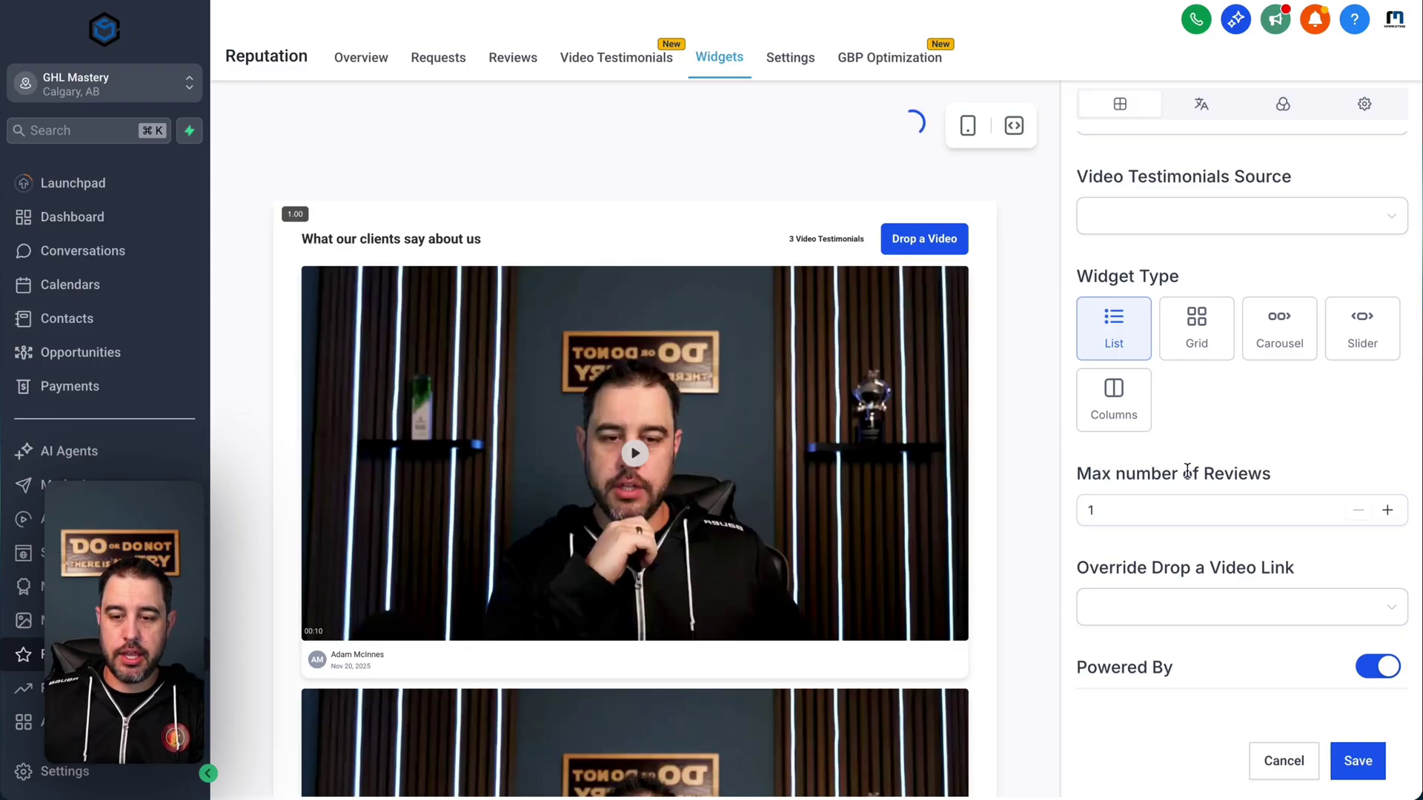
pyautogui.click(1209, 607)
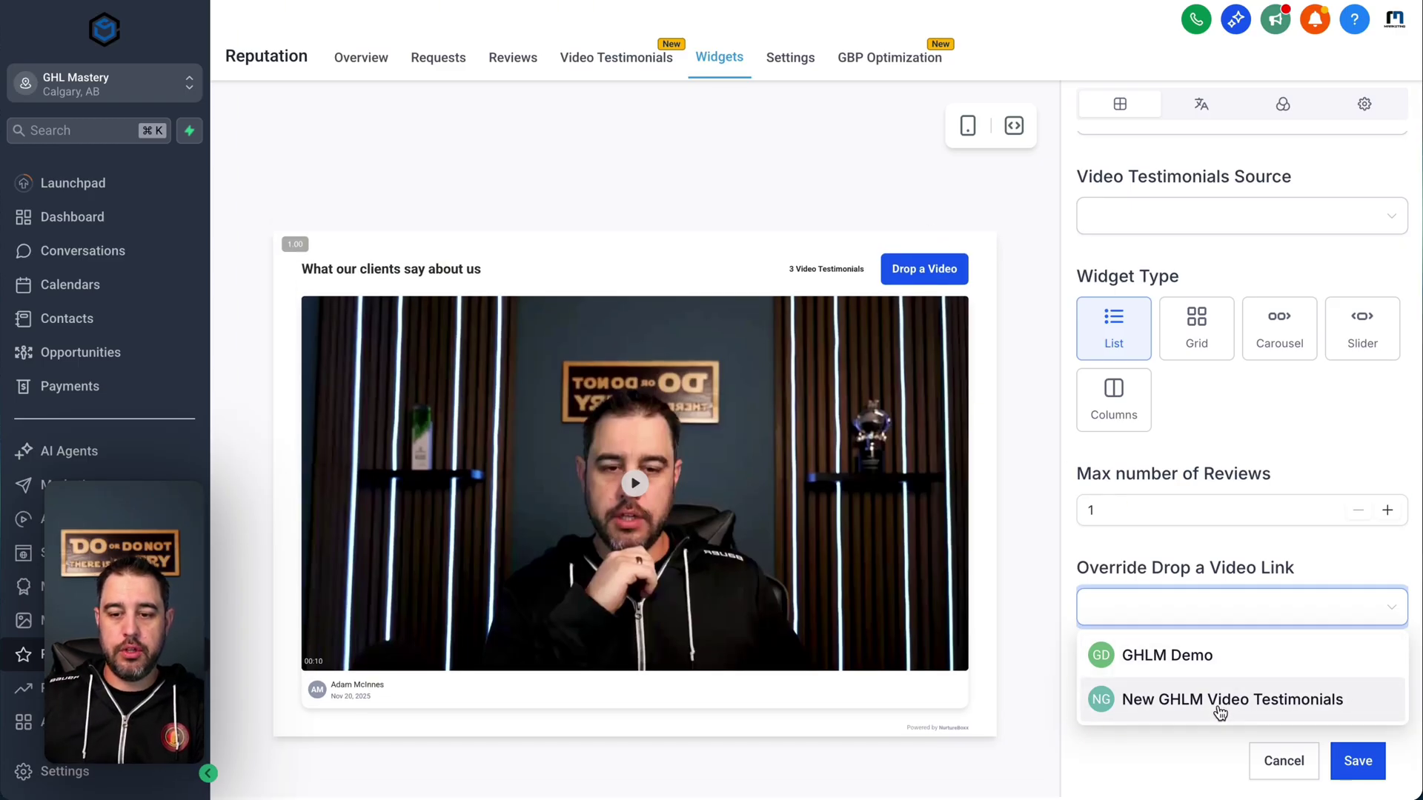
pyautogui.click(1243, 439)
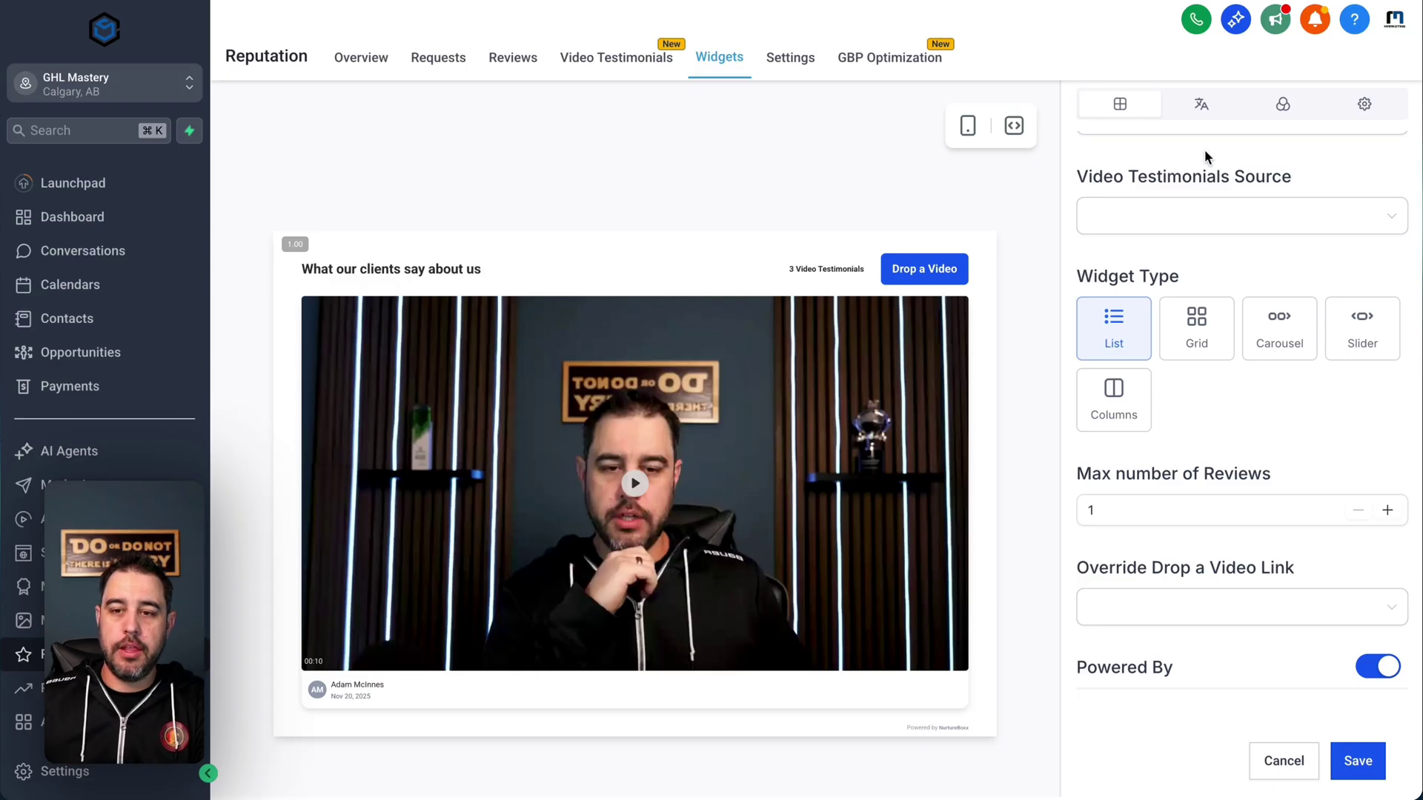
# - Look over the widget's heading and description text settings
pyautogui.click(1202, 117)
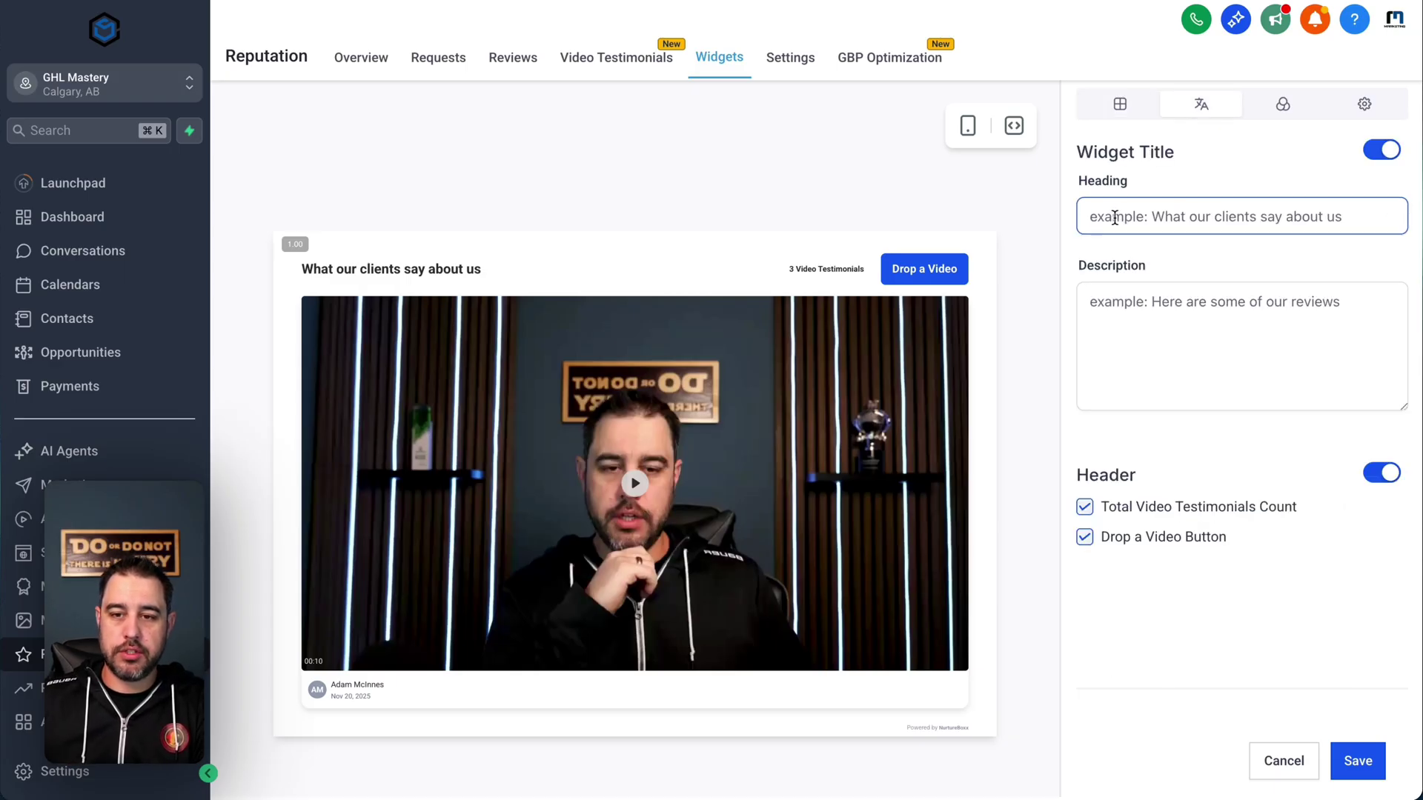
pyautogui.click(1146, 217)
pyautogui.click(1196, 312)
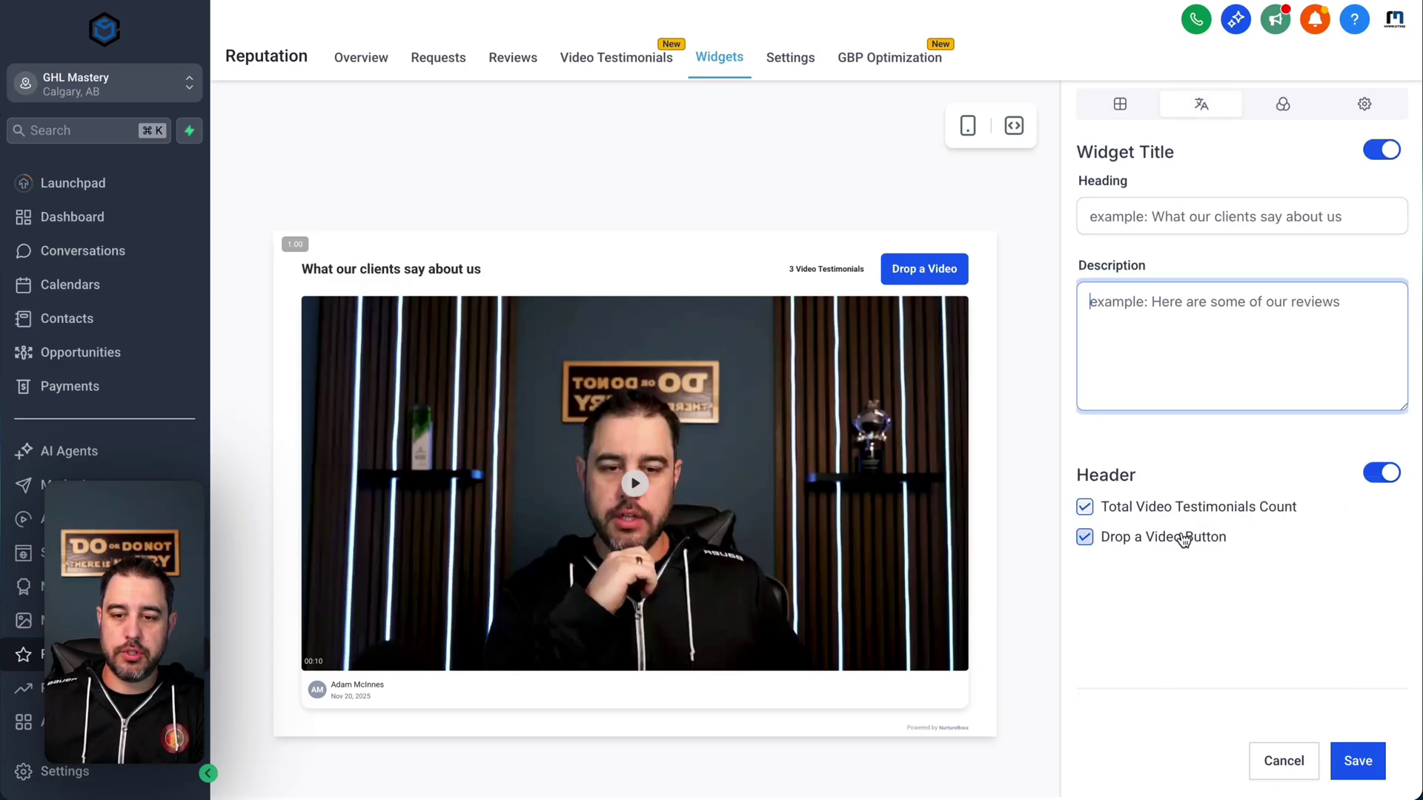
# - Apply the Dark theme to the widget and bring up its embed code
pyautogui.click(1283, 104)
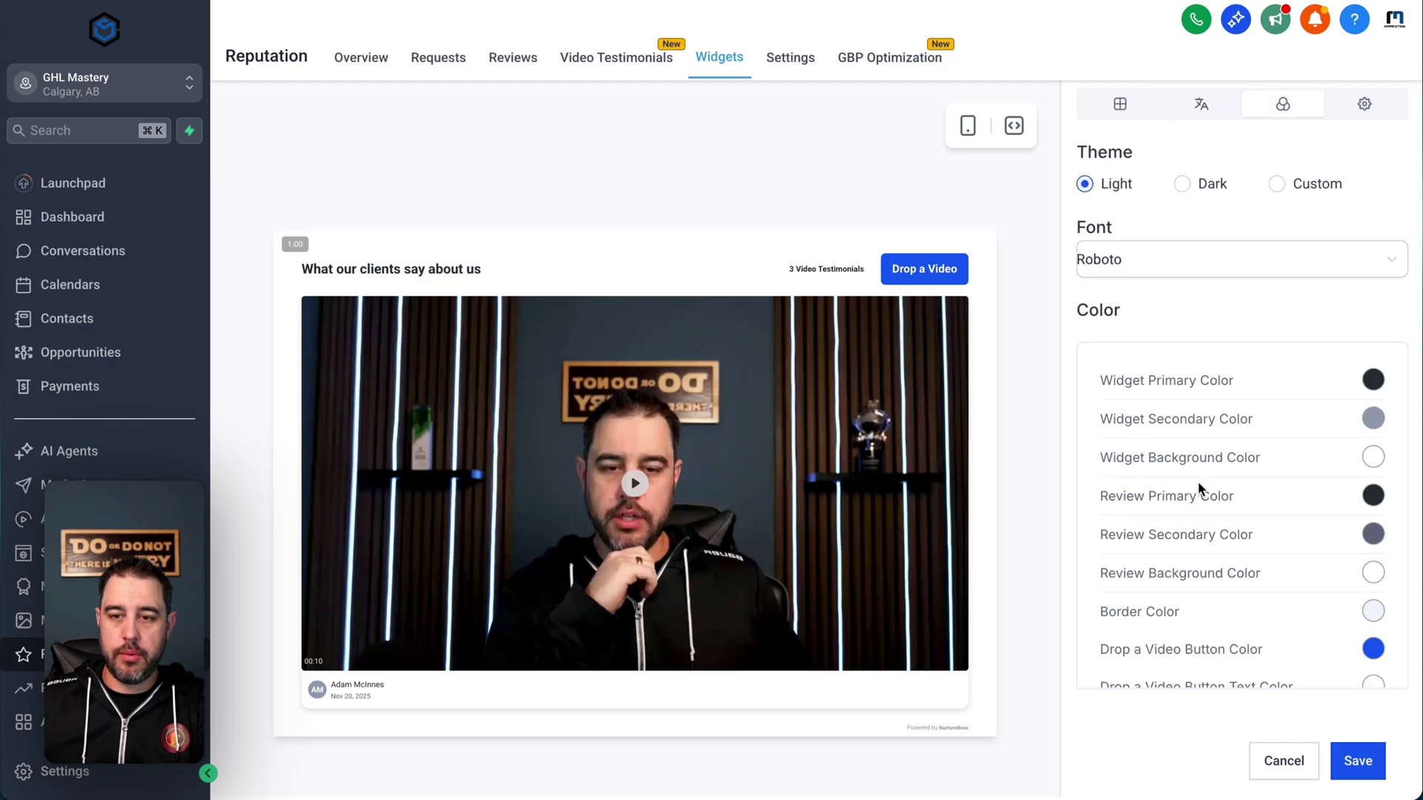
pyautogui.click(1182, 184)
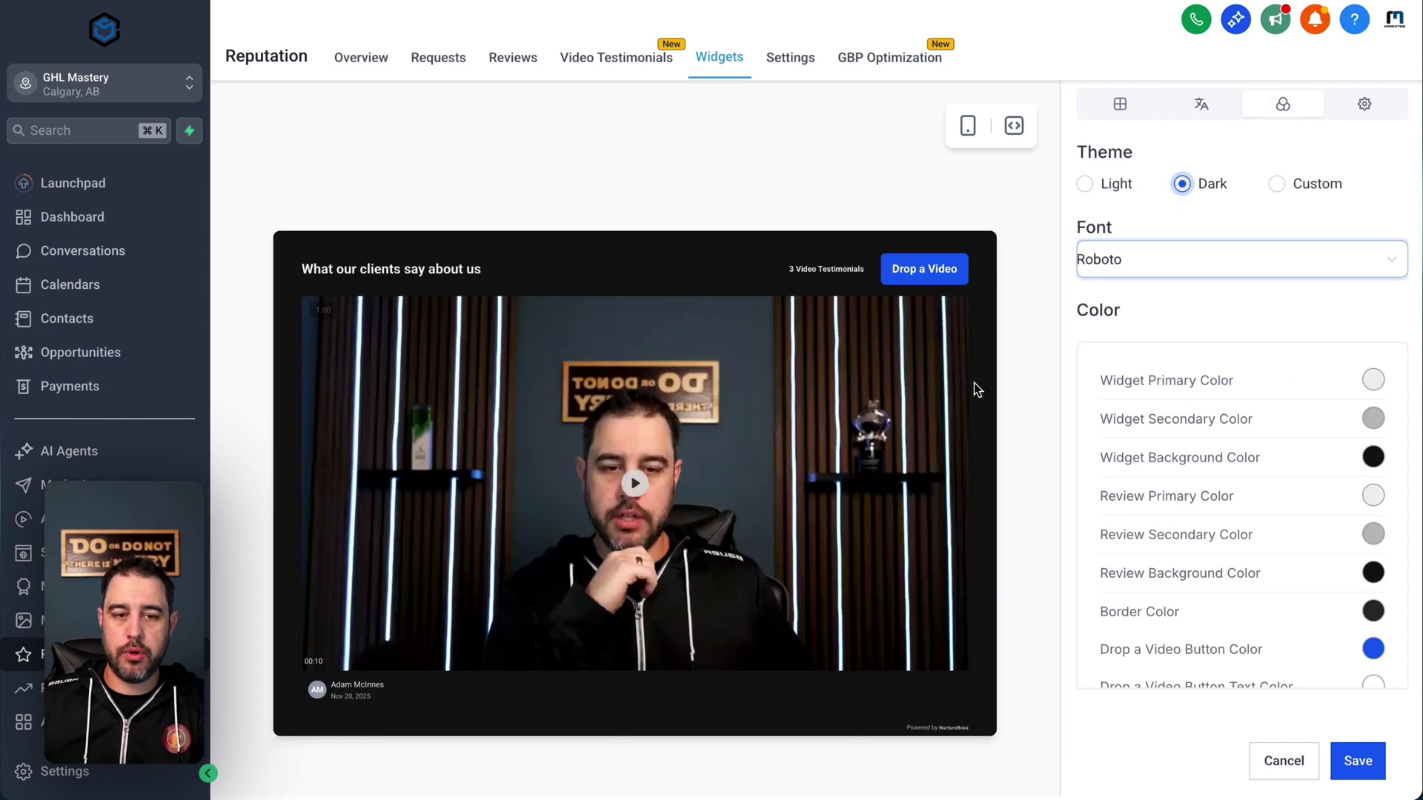
pyautogui.click(1365, 103)
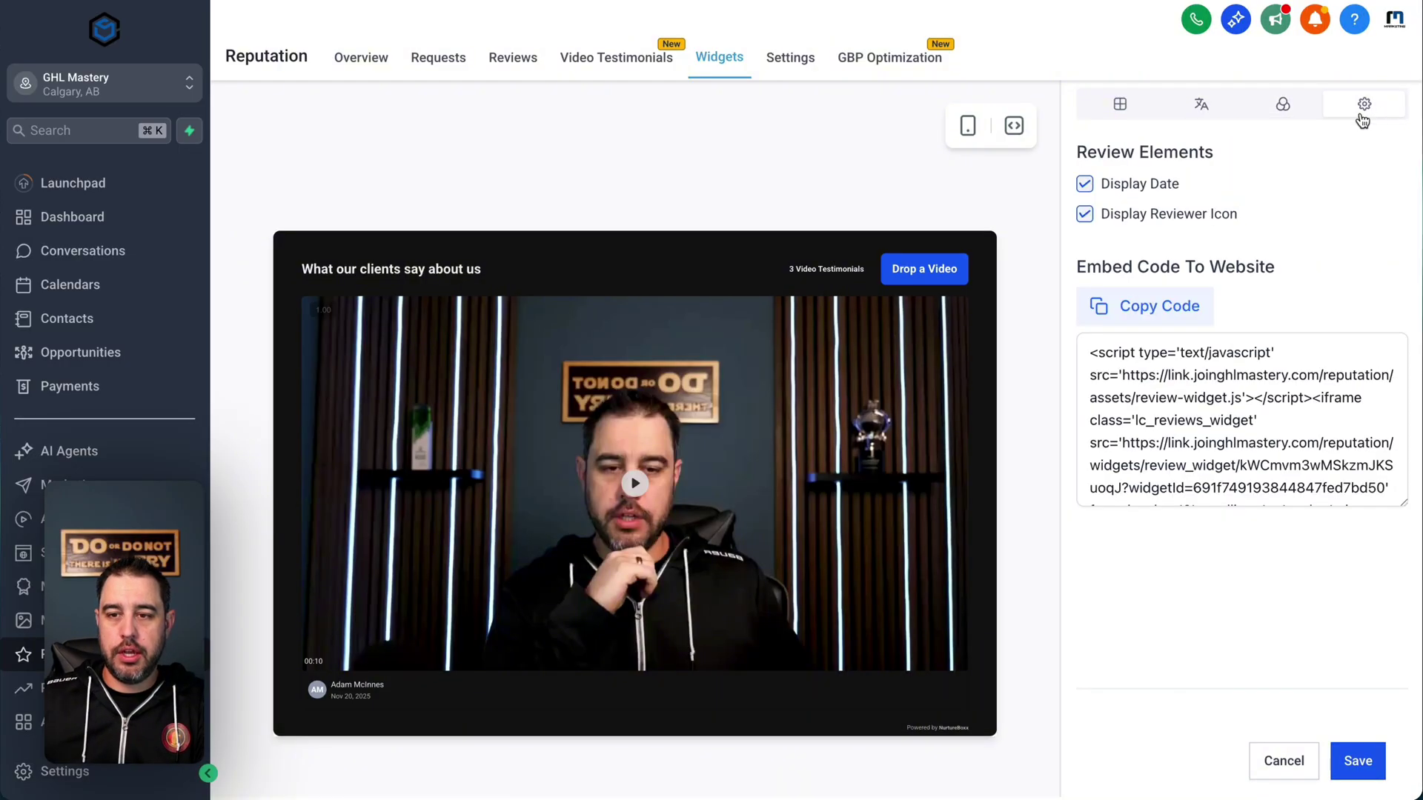
pyautogui.click(1159, 367)
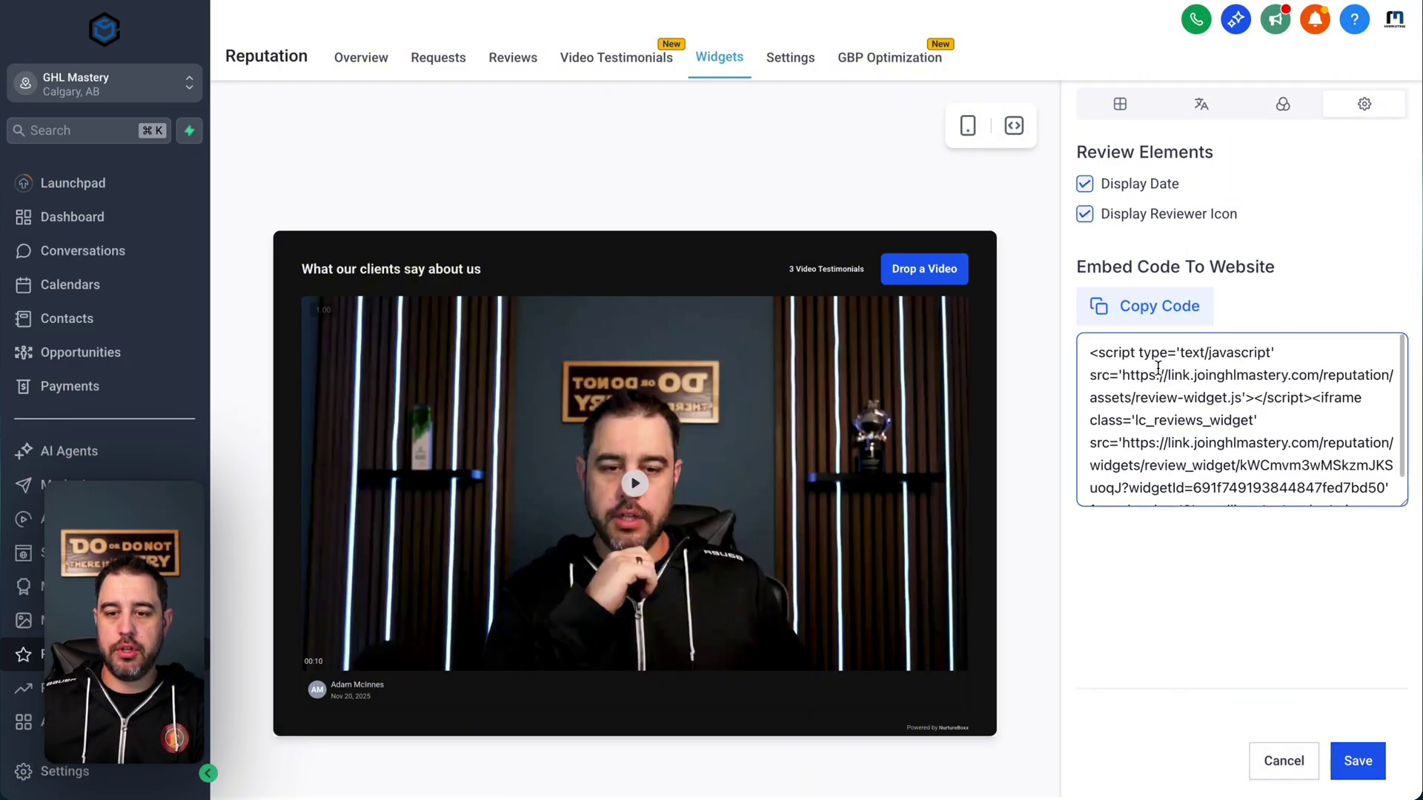